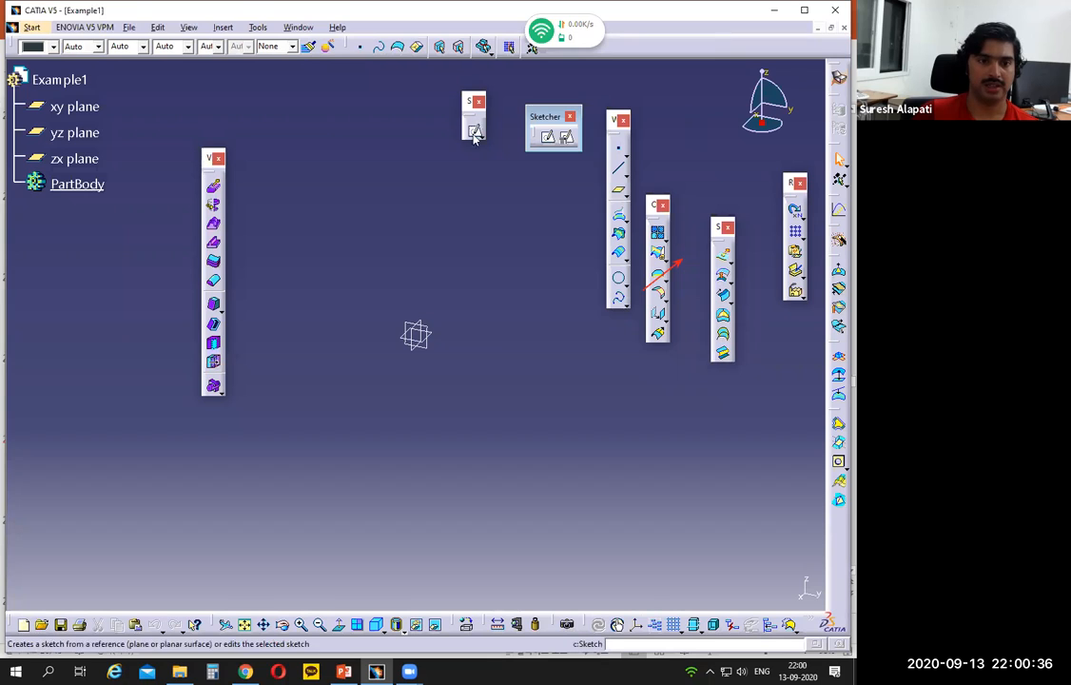
Step: Sketch an open U-shaped profile on the yz plane, starting about 136 mm above the origin, about 96 mm wide, with a second wall about 144 mm high
click(433, 350)
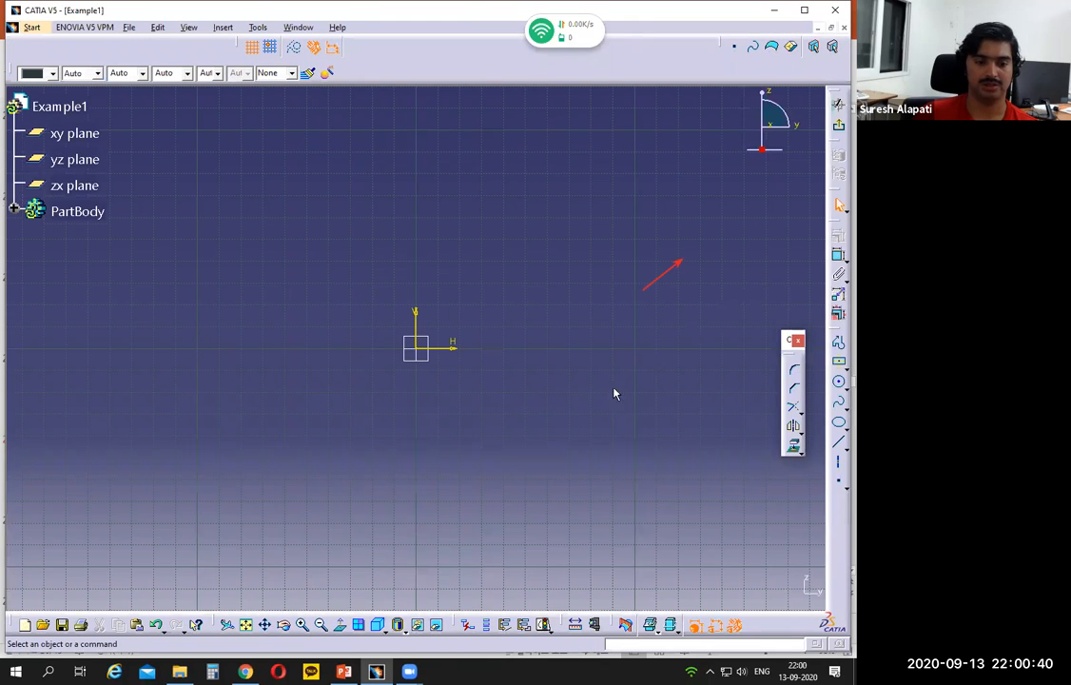
mouse_move(347, 671)
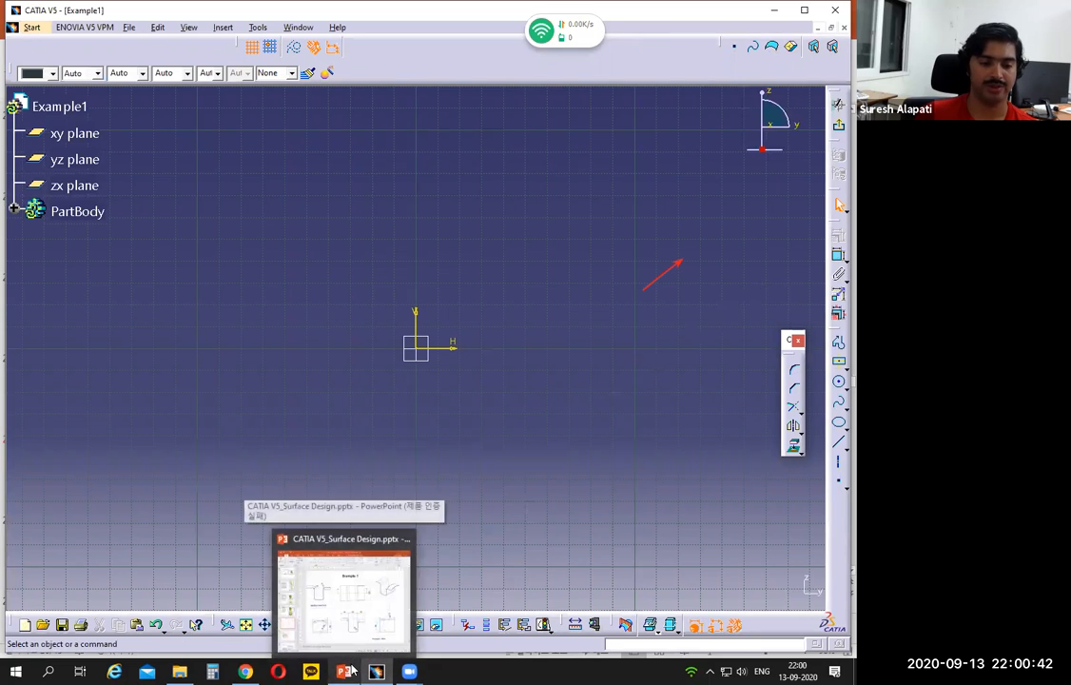
click(839, 343)
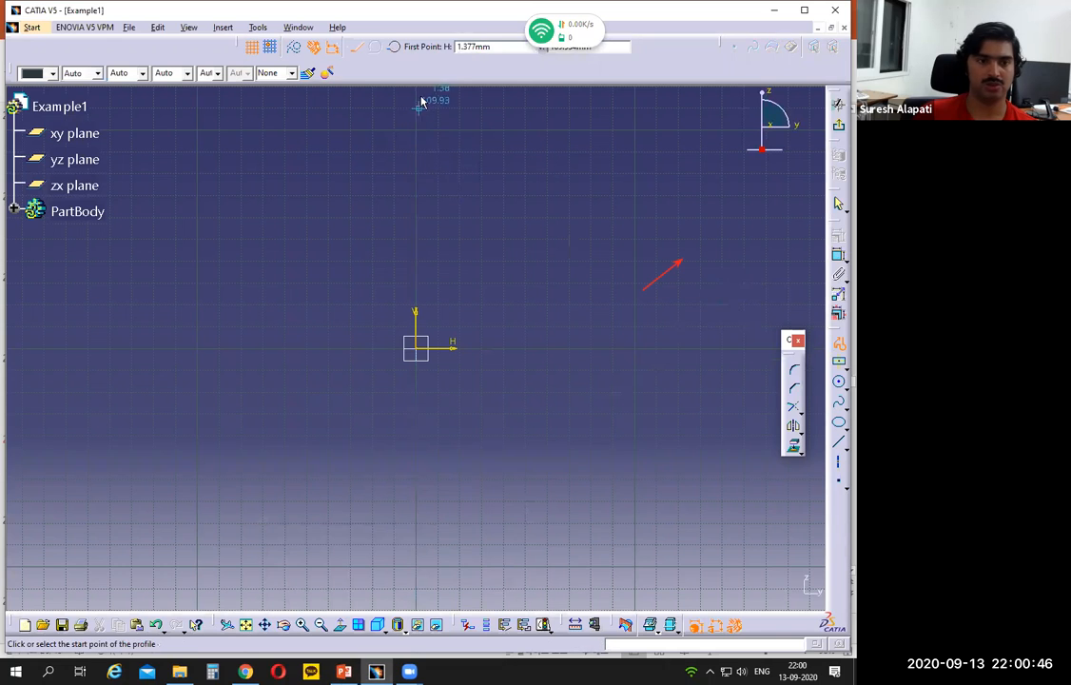
middle_drag(480, 173, 450, 295)
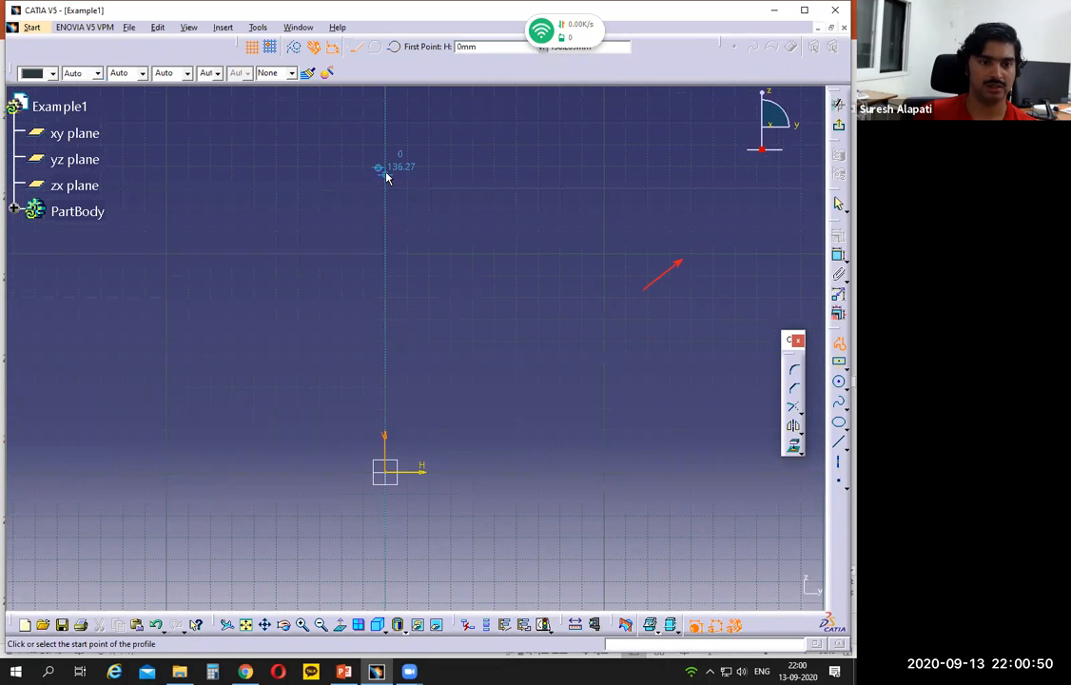
click(386, 175)
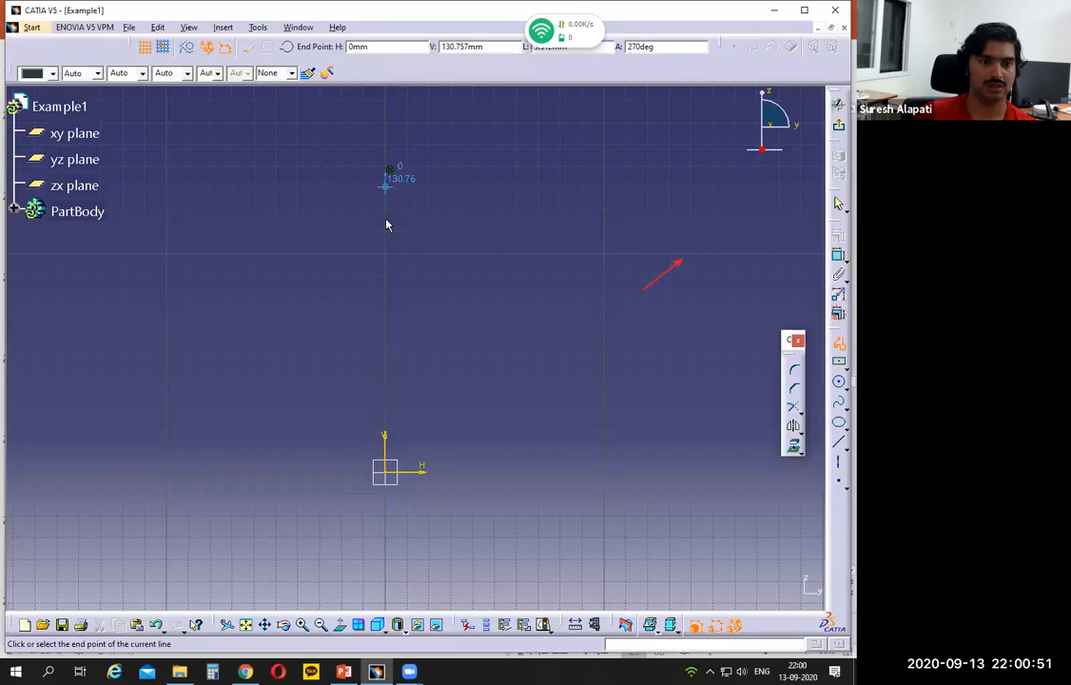
click(387, 472)
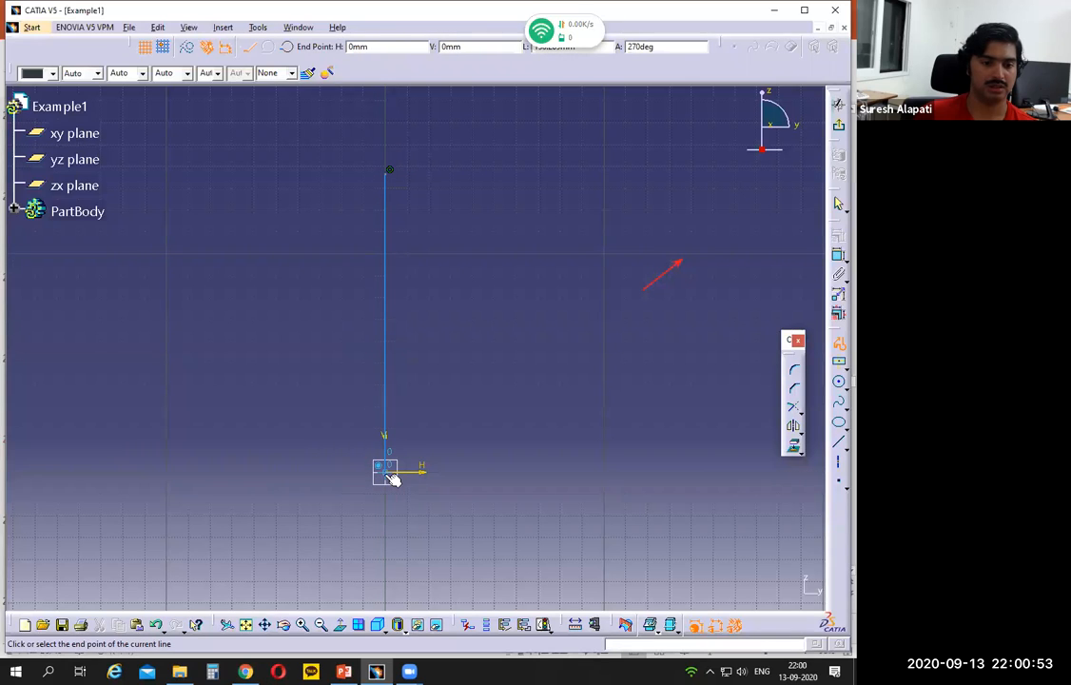
click(596, 478)
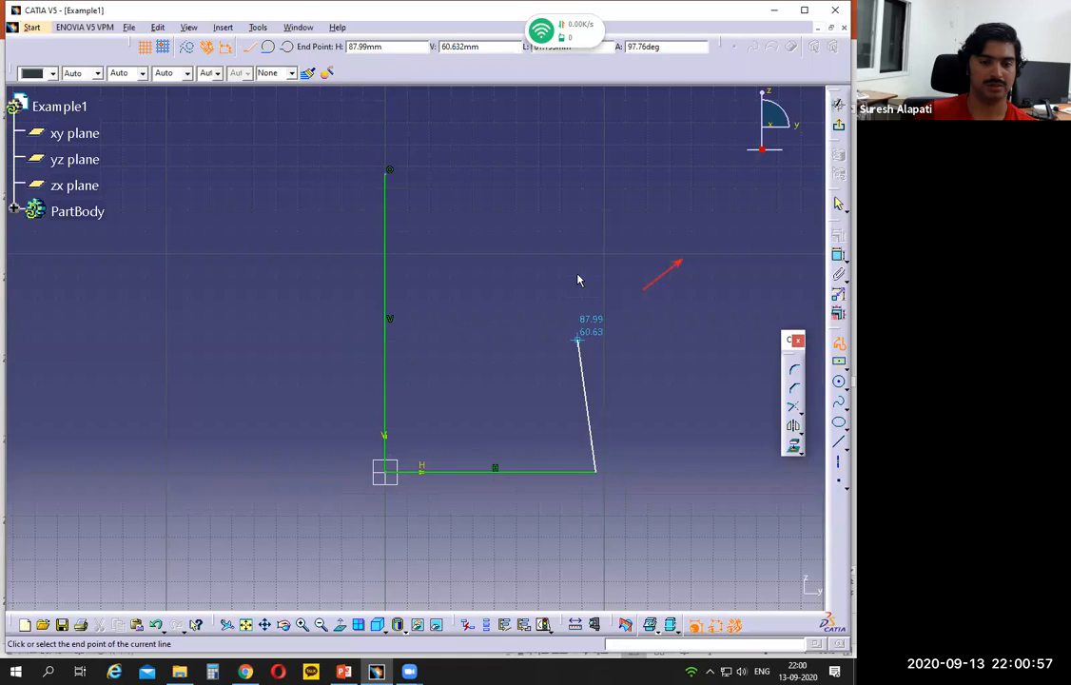
click(595, 162)
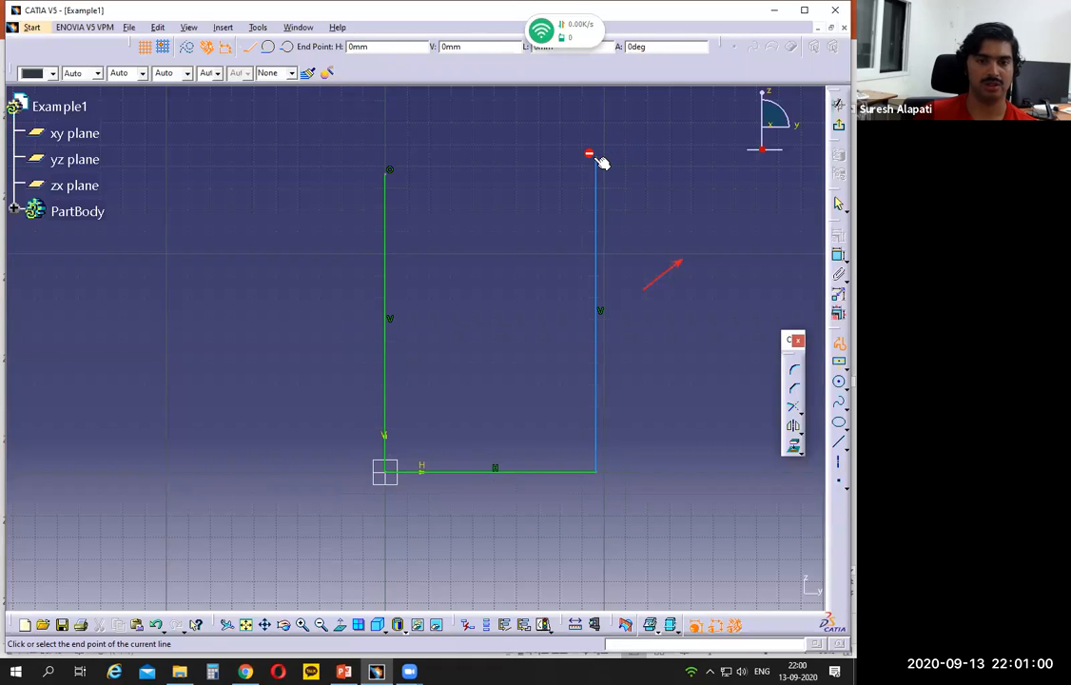
key(Escape)
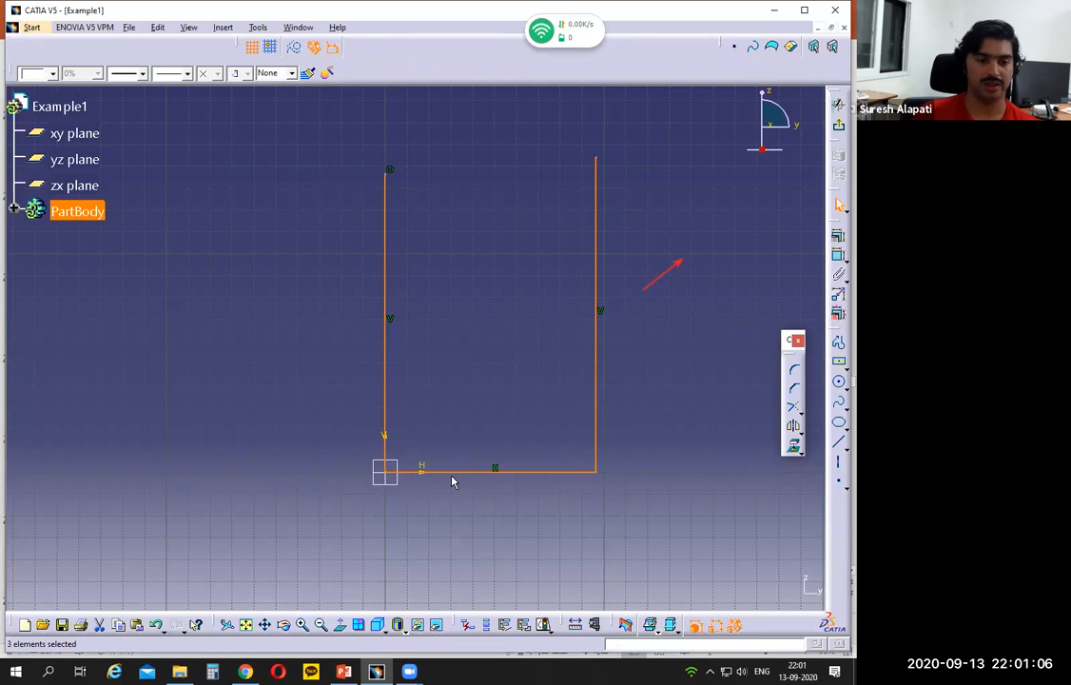
Step: Check the middle width on the Example 1 drawing in PowerPoint, and constrain the sketch's base line to 60 mm in CATIA
click(345, 671)
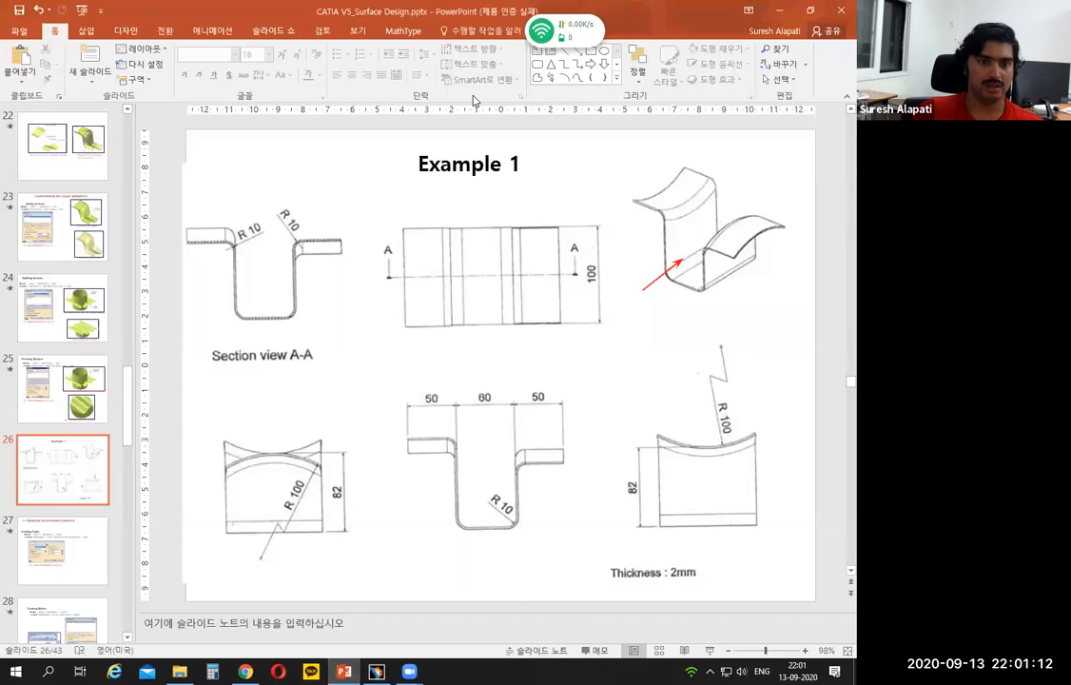
mouse_move(481, 383)
mouse_down()
mouse_move(470, 399)
mouse_move(497, 386)
mouse_up()
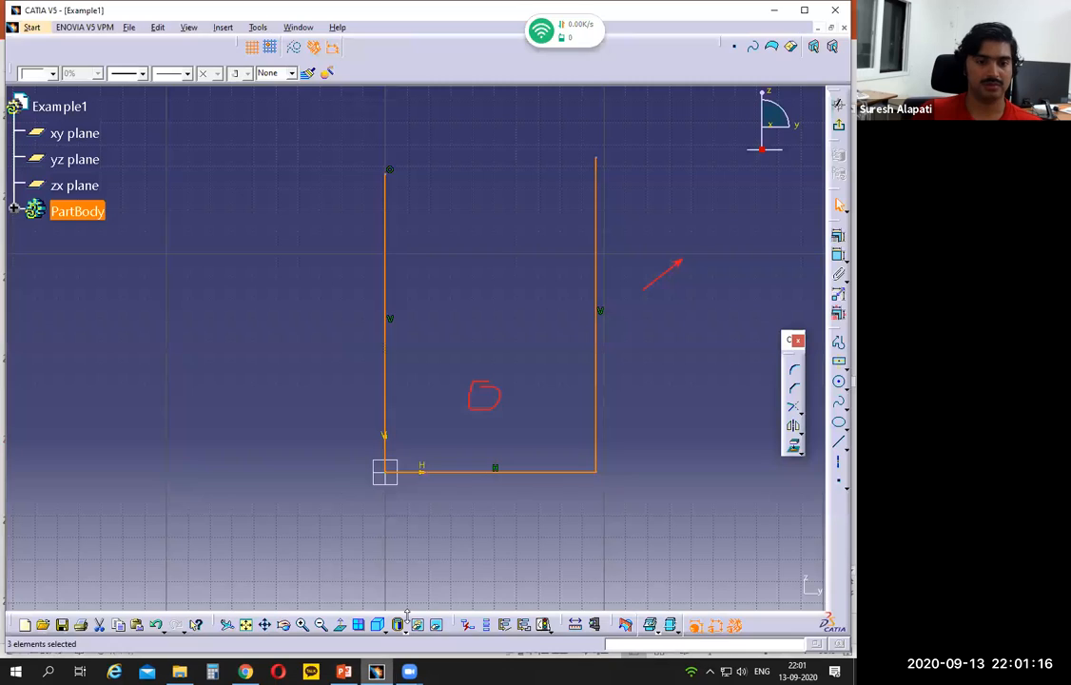
click(377, 671)
click(547, 487)
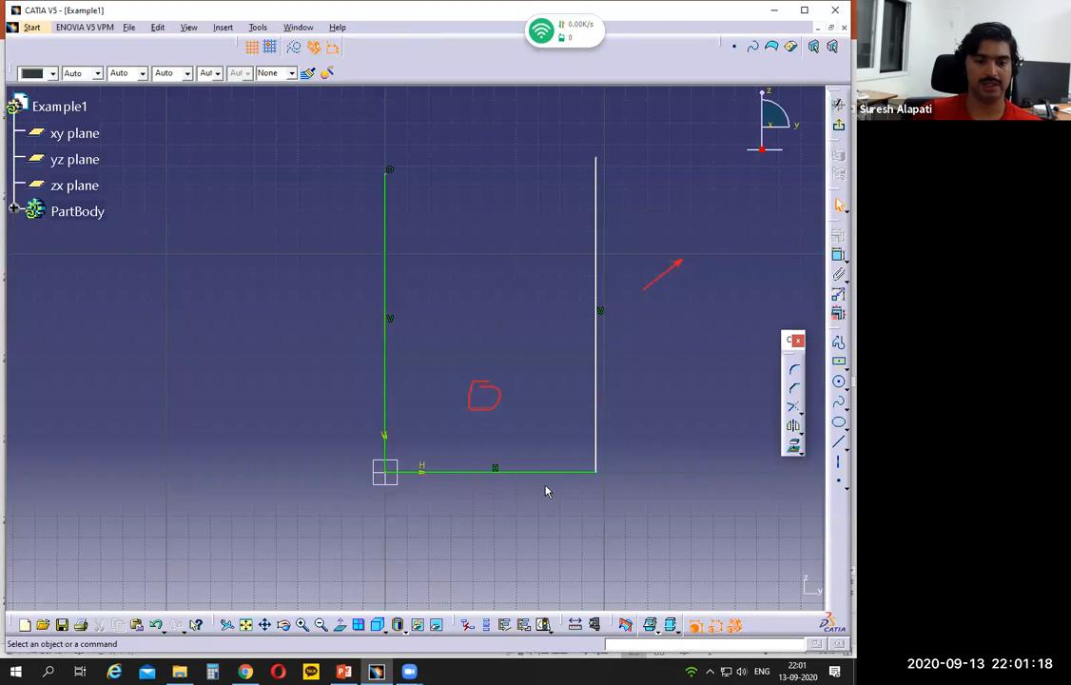
click(537, 470)
click(838, 312)
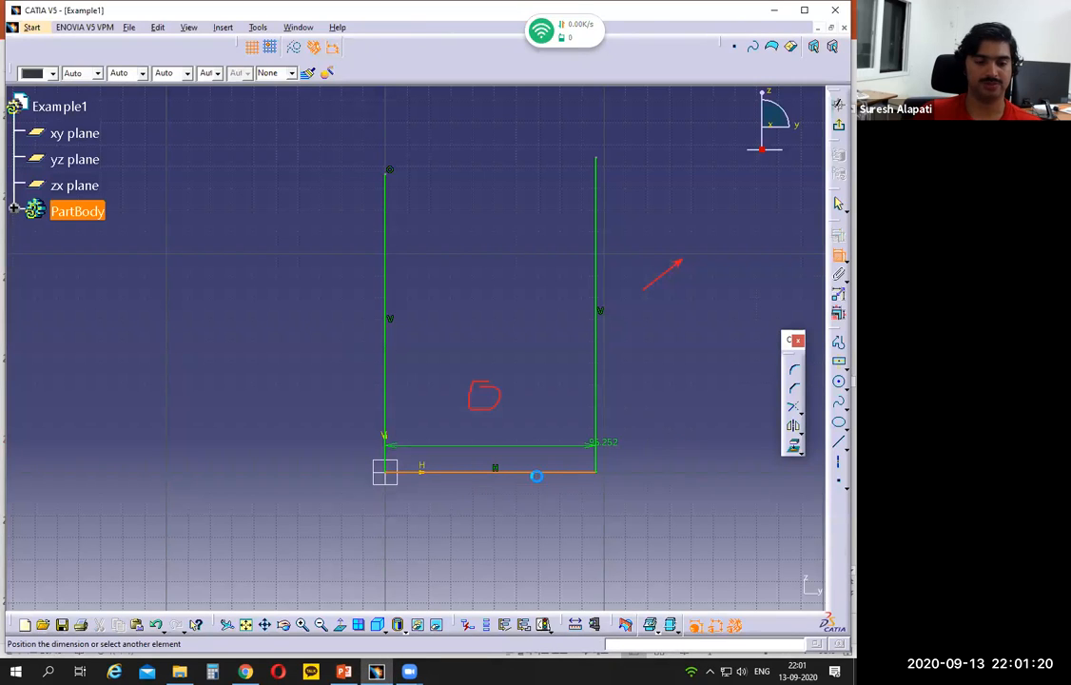
click(493, 489)
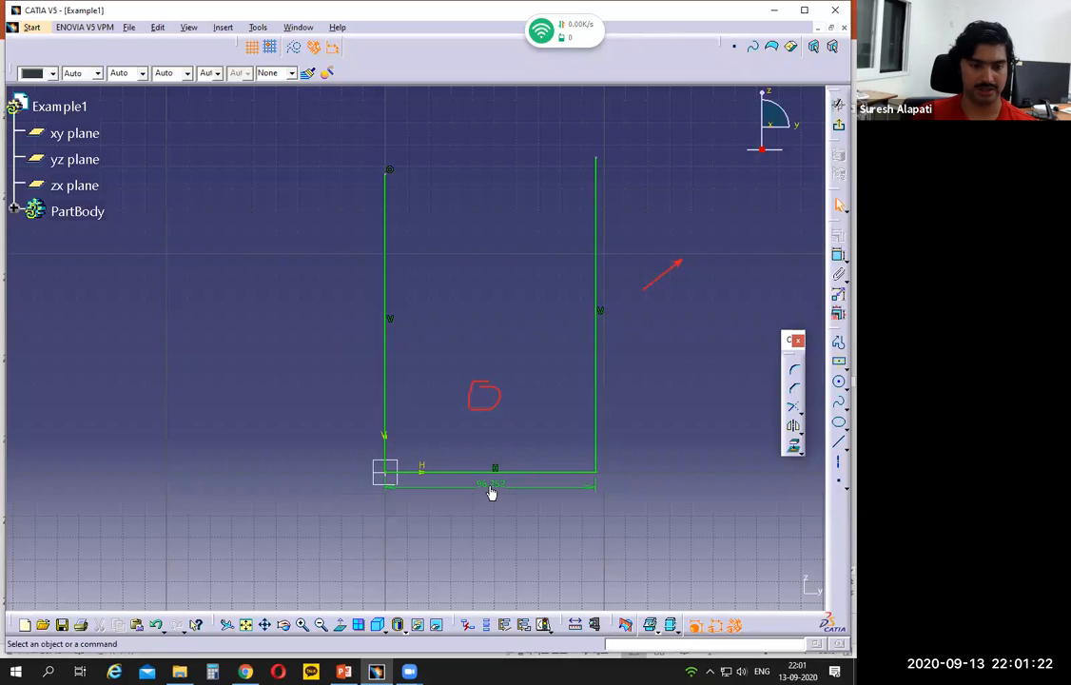
double_click(490, 492)
text(60)
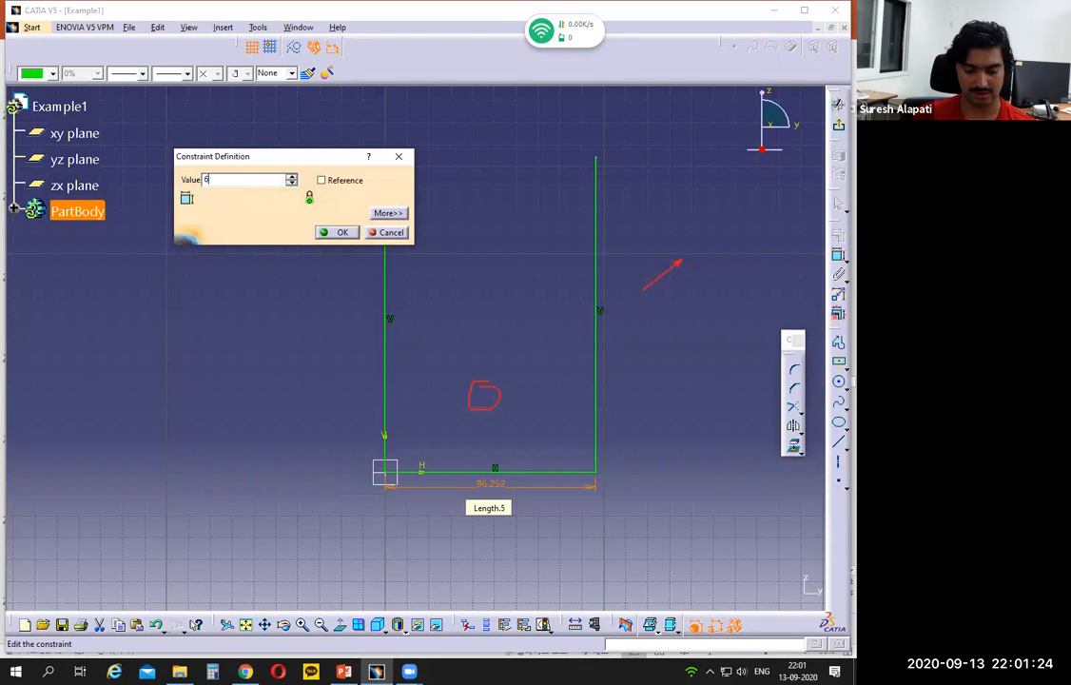
key(Return)
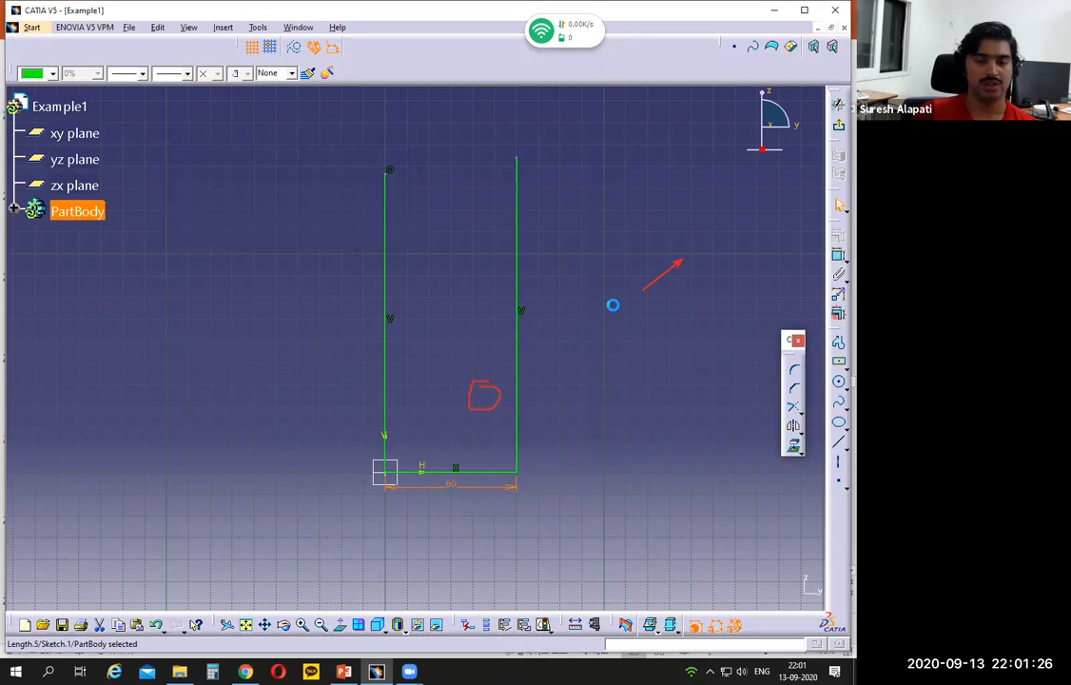
Step: Compare the vertical walls with the Example 1 drawing in PowerPoint, and exit the sketch in CATIA
click(469, 102)
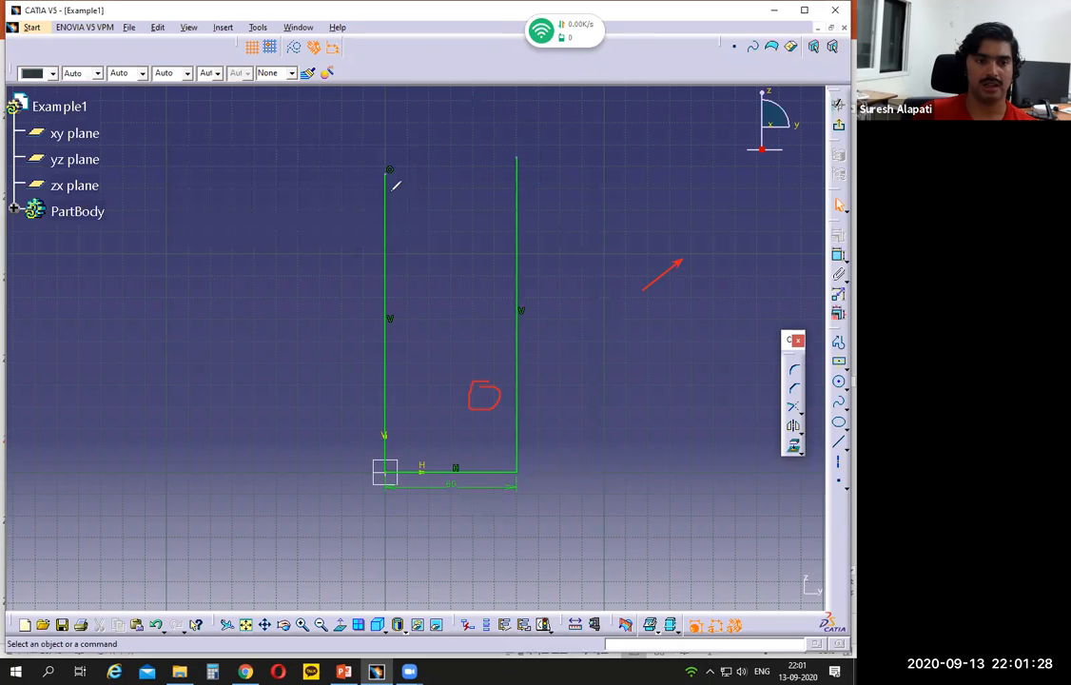
mouse_move(396, 173)
mouse_down()
mouse_move(408, 298)
mouse_move(399, 442)
mouse_up()
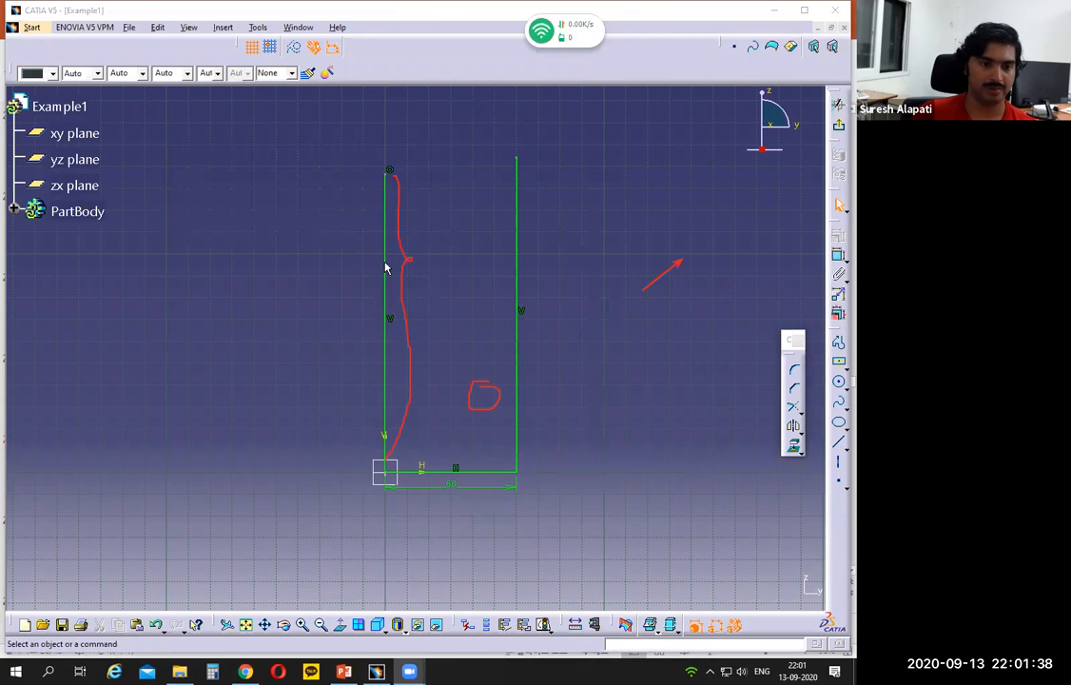
click(344, 671)
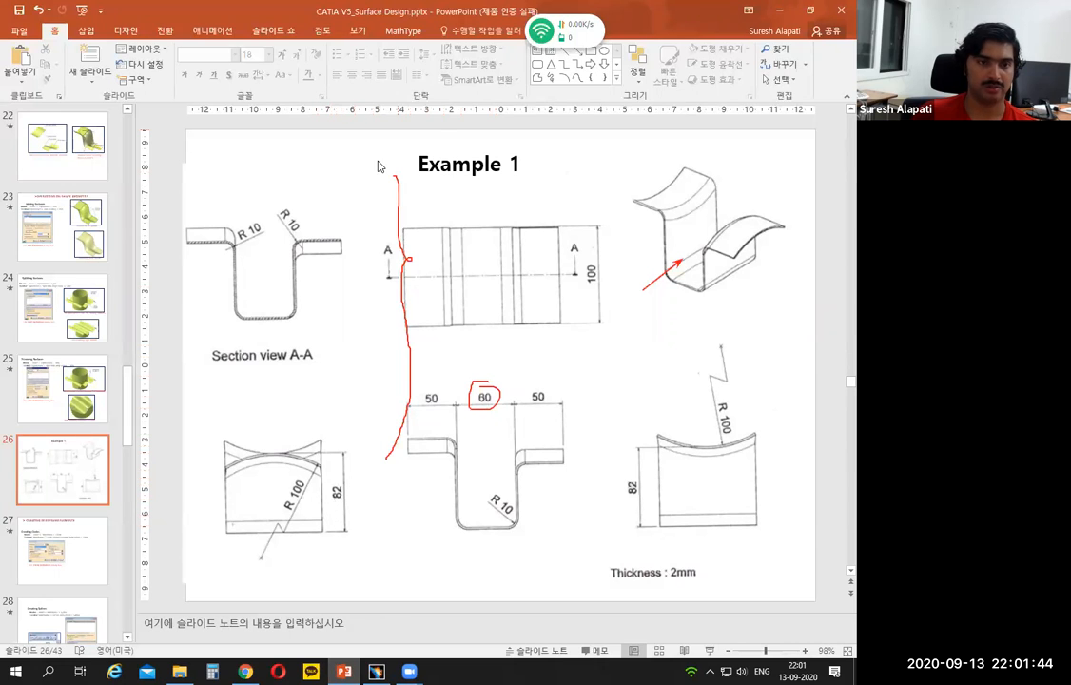
drag(324, 531, 344, 530)
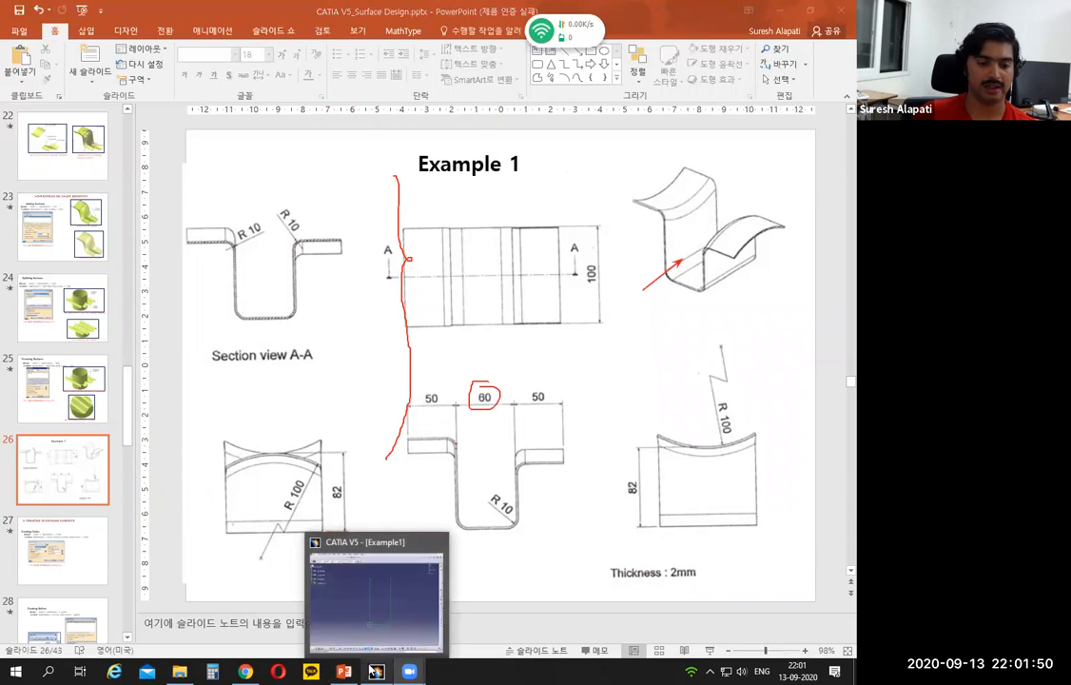
click(376, 671)
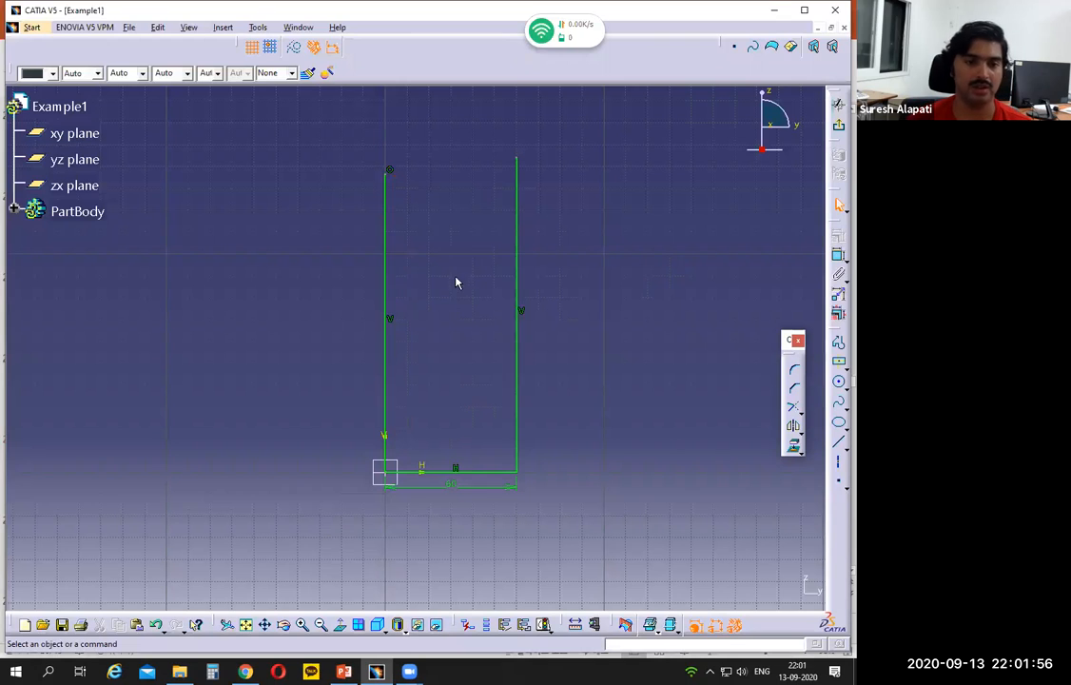
click(837, 99)
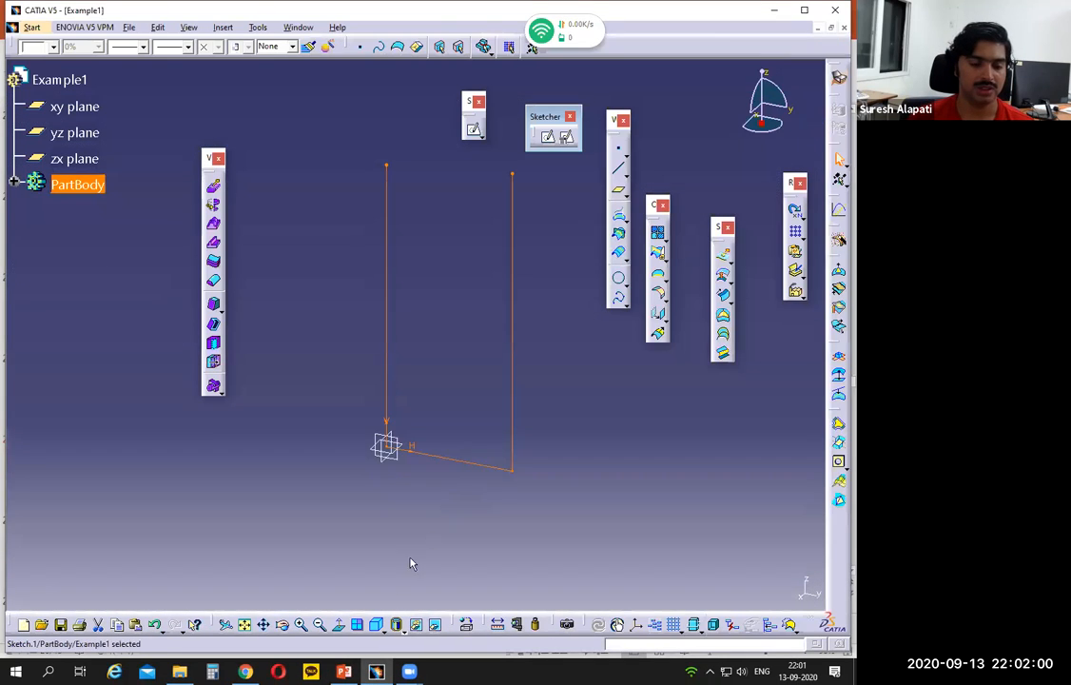
Step: Switch to PowerPoint and examine the part's 100 mm depth on the Example 1 drawing, marking 50 mm on each side of section line A-A
click(343, 670)
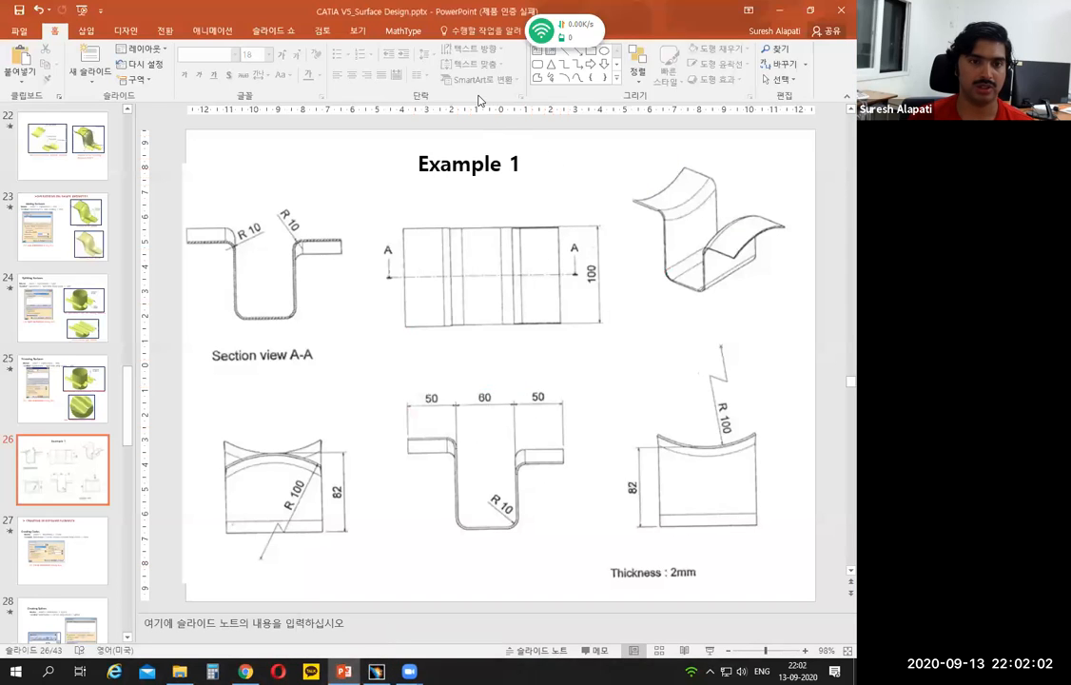
drag(597, 269, 586, 277)
click(698, 294)
mouse_move(700, 304)
mouse_down()
mouse_move(772, 271)
mouse_move(771, 281)
mouse_move(708, 303)
mouse_move(747, 278)
mouse_up()
drag(568, 273, 588, 271)
mouse_move(572, 227)
mouse_down()
mouse_move(572, 322)
mouse_move(579, 282)
mouse_move(589, 316)
mouse_move(605, 293)
mouse_up()
drag(581, 245, 615, 214)
drag(617, 216, 616, 216)
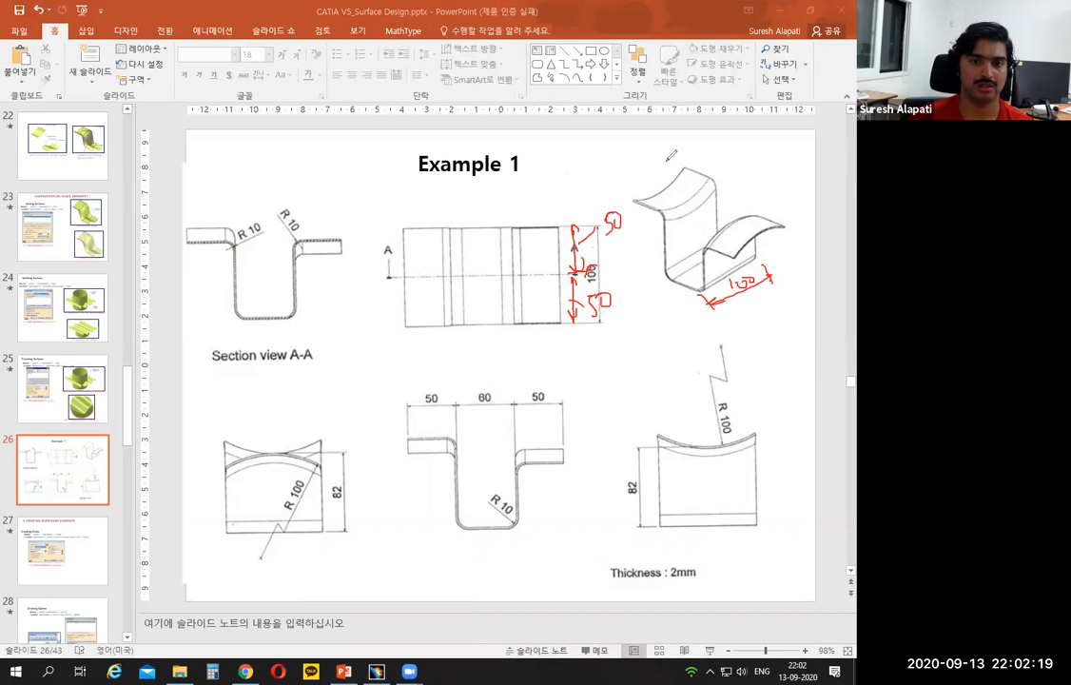
click(682, 105)
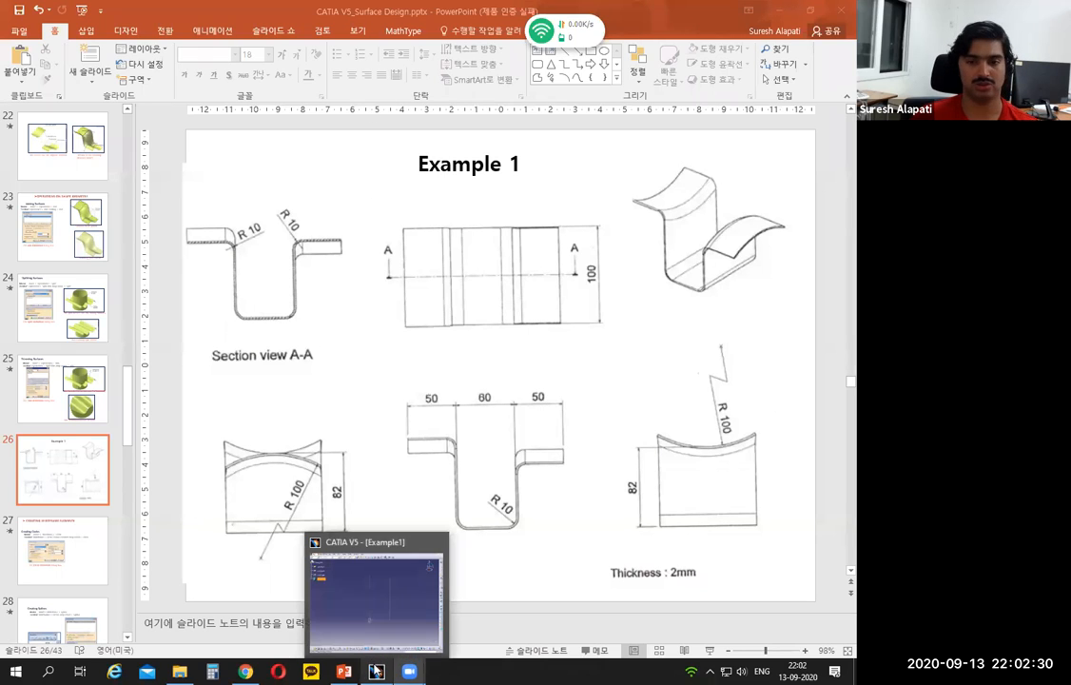
Step: Switch to CATIA and extrude the U-shaped sketch as a surface along the yz plane's normal, with both limits set to 50 mm
click(377, 671)
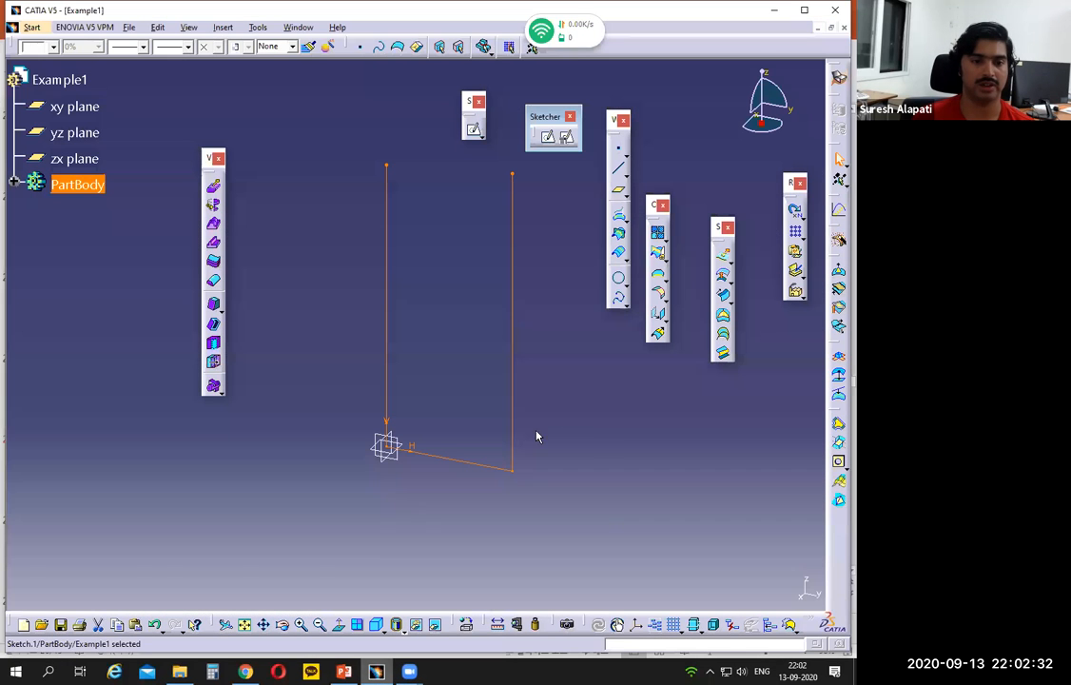
click(722, 255)
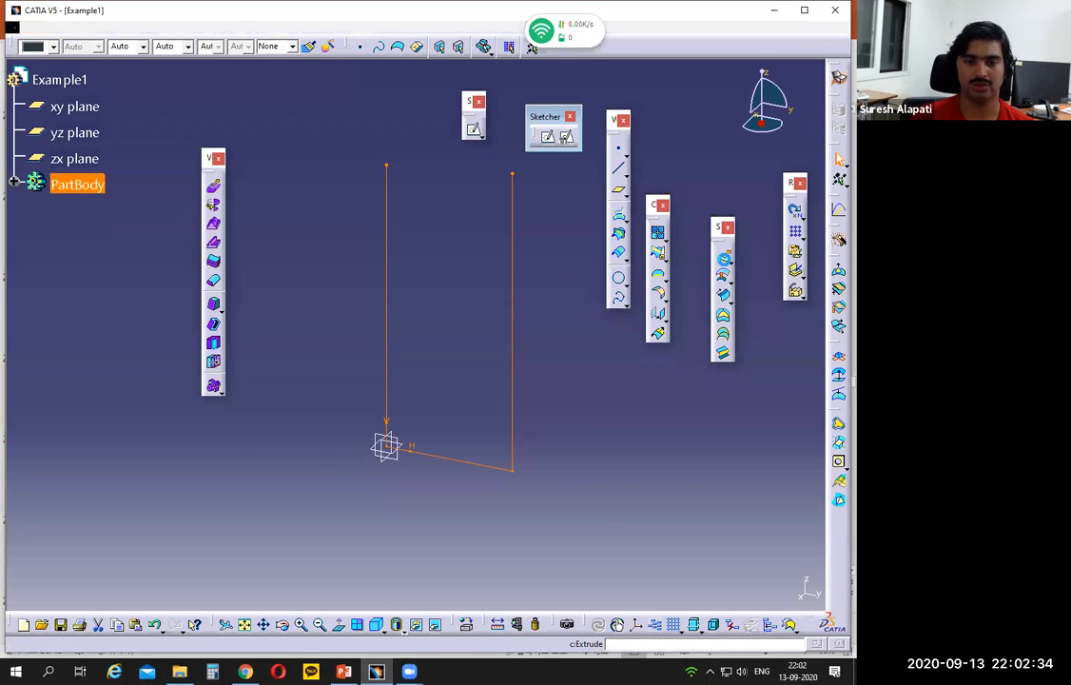
text(50)
key(Tab)
text(50)
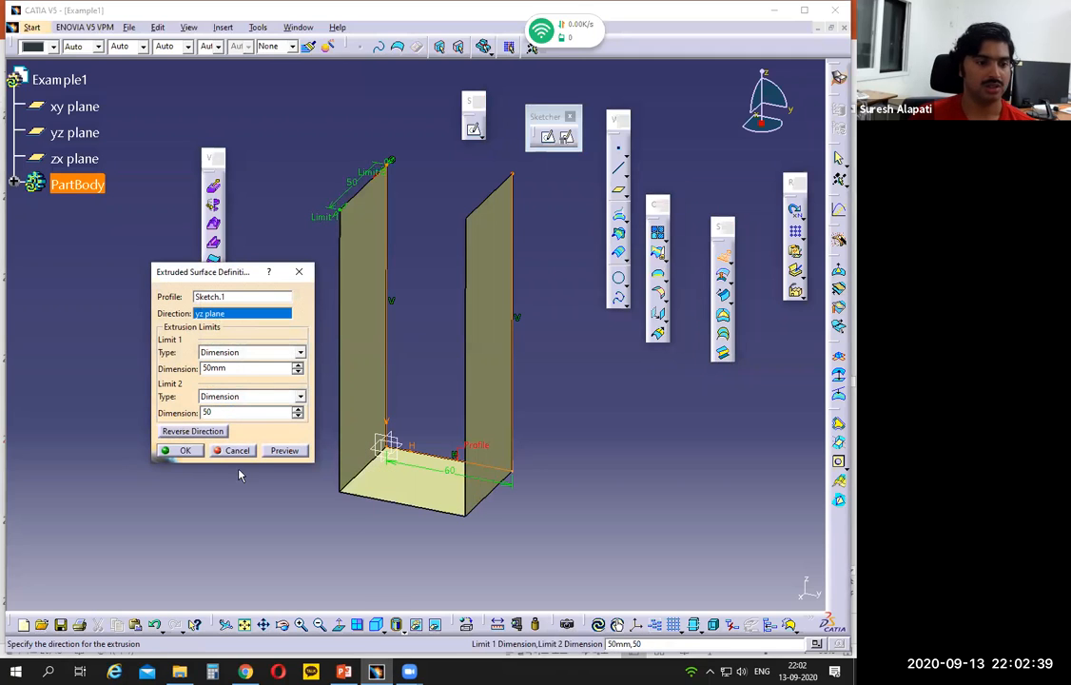
click(283, 450)
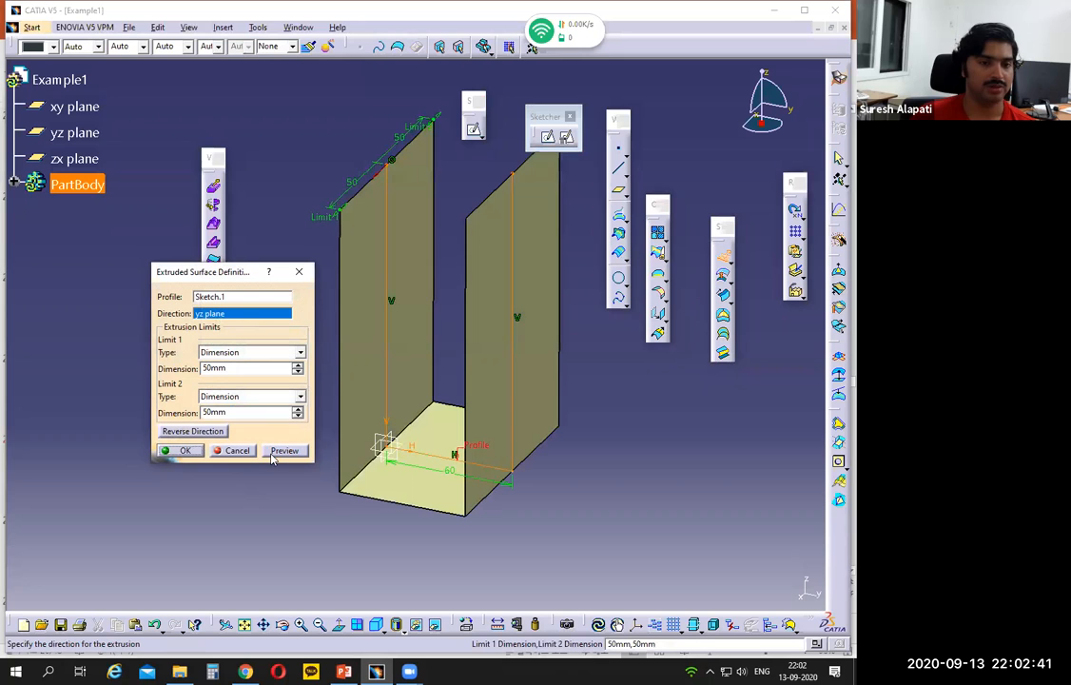
click(184, 451)
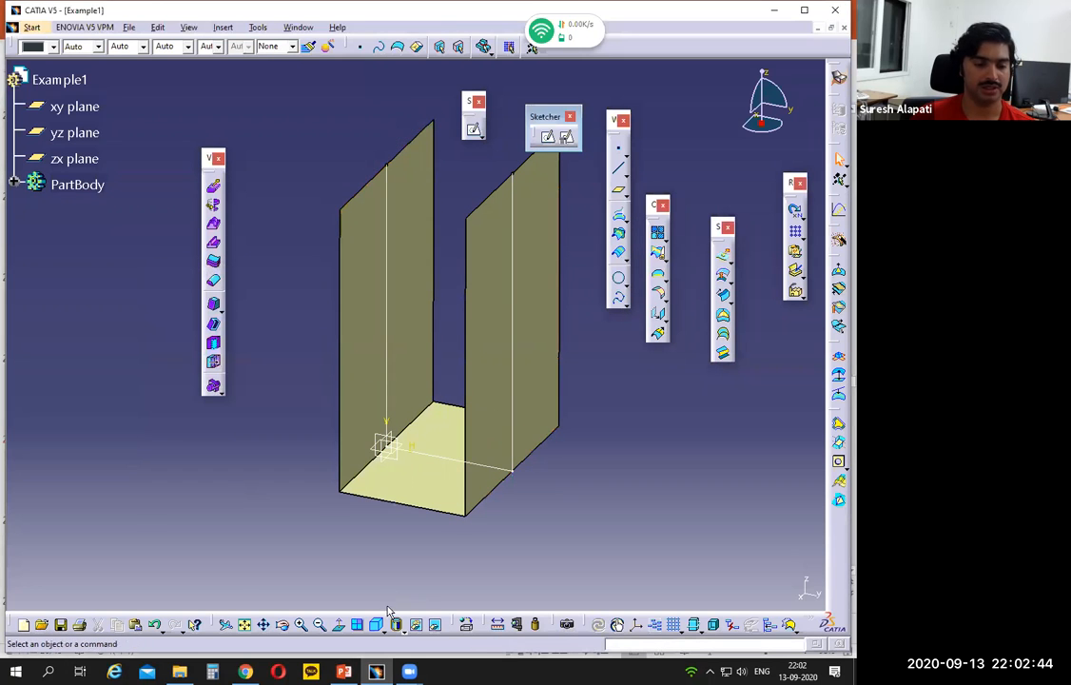
Step: Switch to PowerPoint and examine the curved flange on the Example 1 drawing, marking its R 100 arc, arc centre and vertical centre line
click(344, 671)
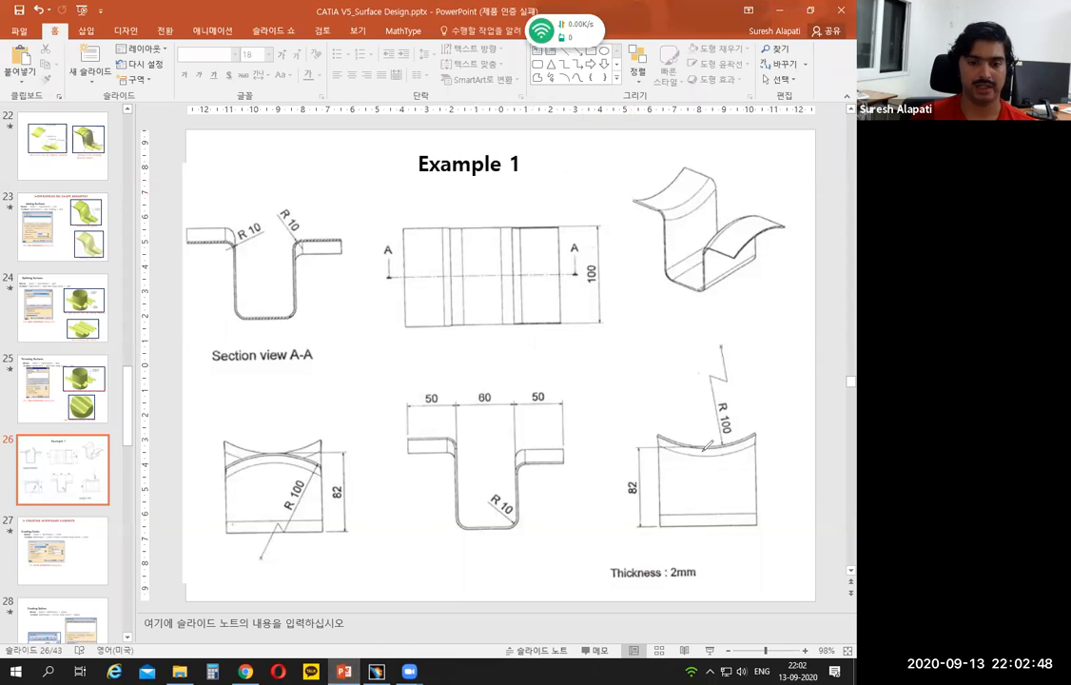
mouse_move(705, 250)
mouse_down()
mouse_move(740, 214)
mouse_move(764, 210)
mouse_move(730, 225)
mouse_move(786, 225)
mouse_up()
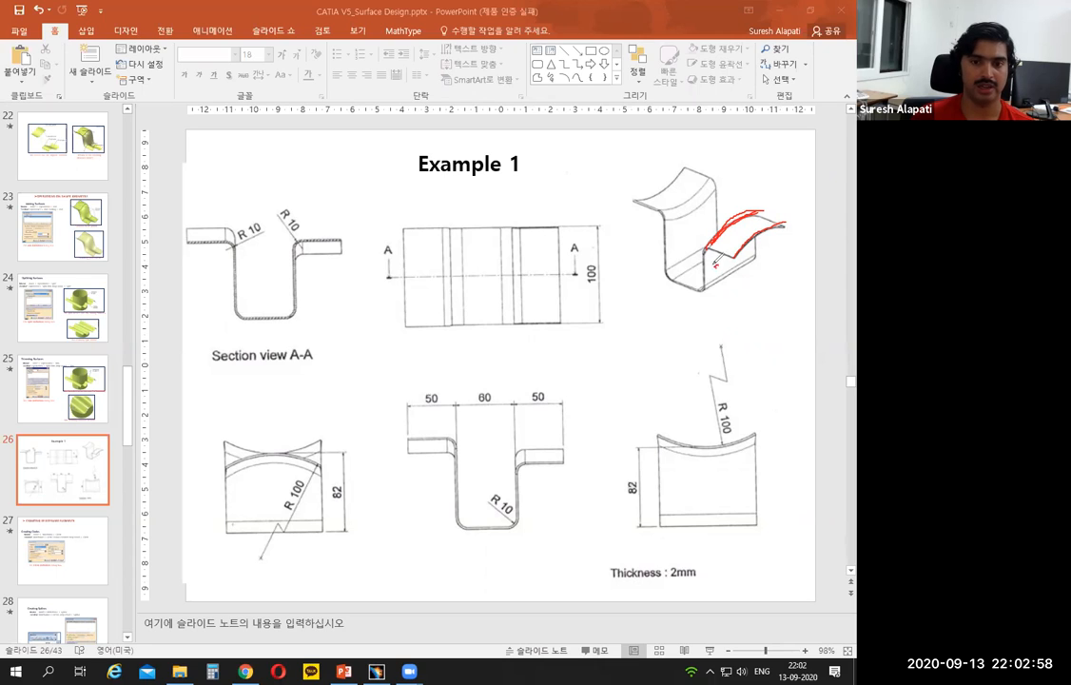
drag(717, 261, 719, 258)
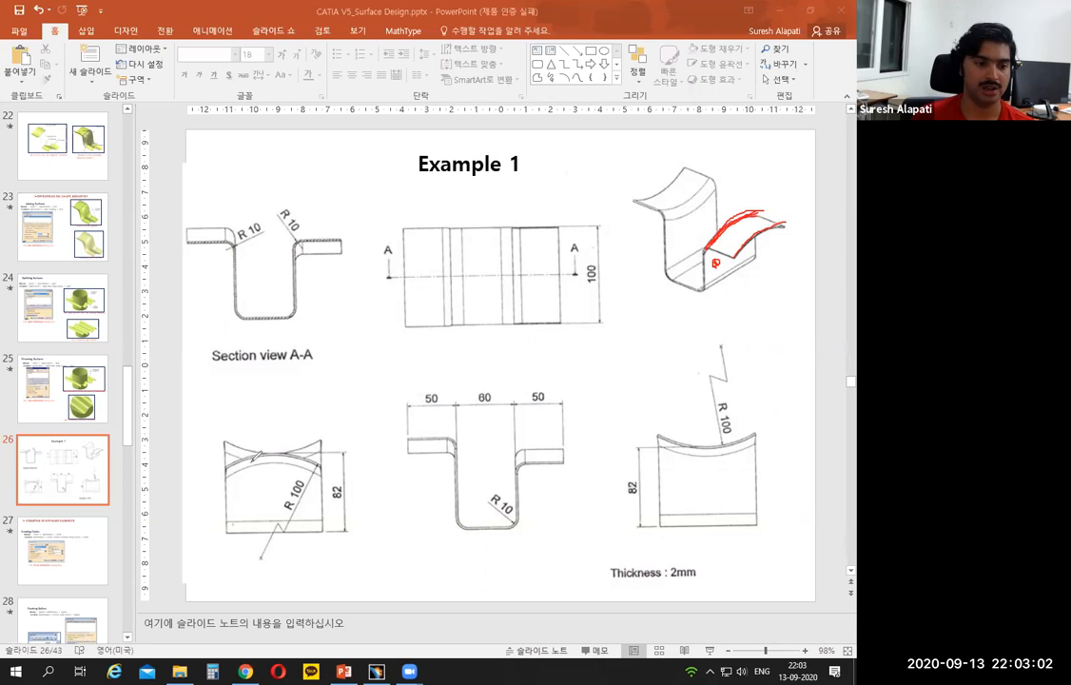
drag(229, 468, 303, 444)
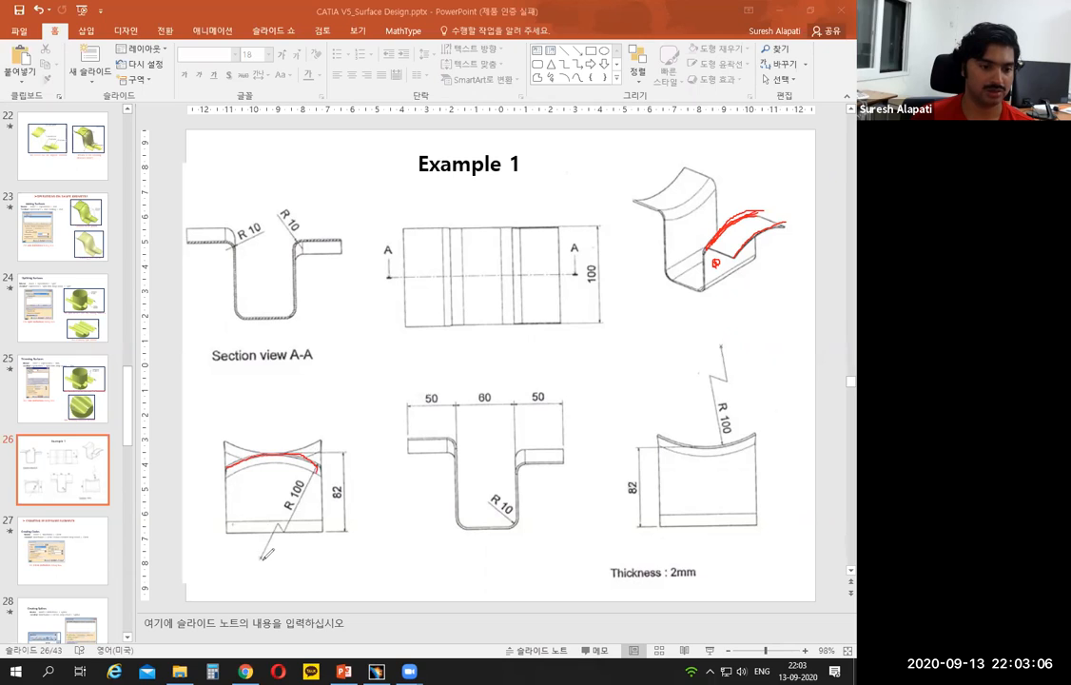
drag(268, 377, 267, 526)
drag(262, 536, 266, 584)
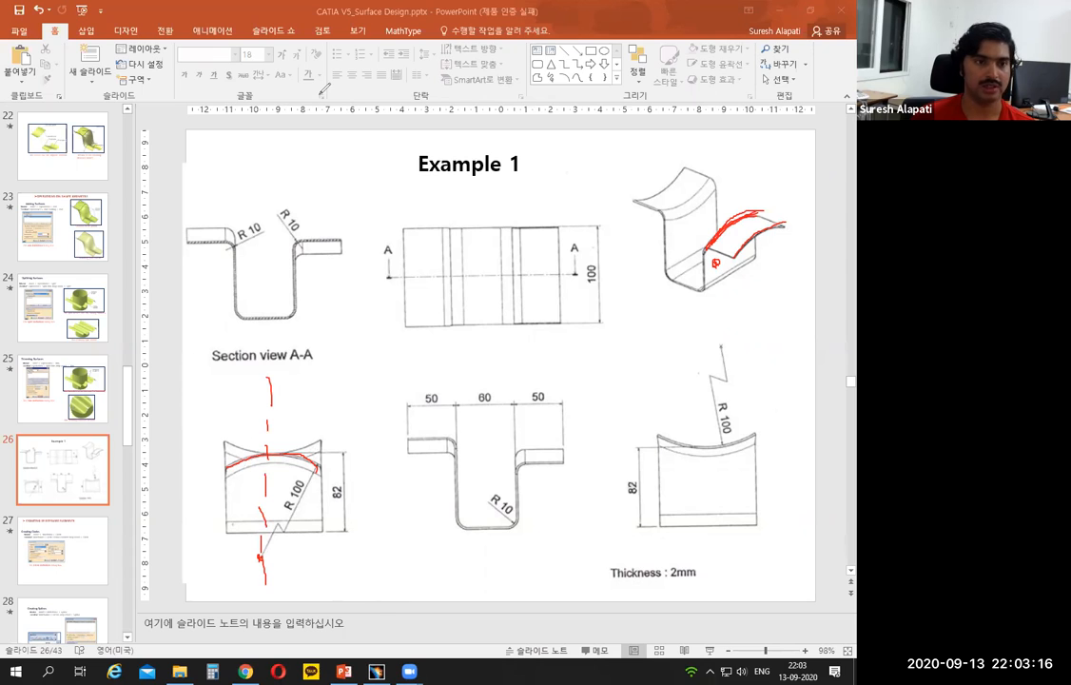
Step: Switch to CATIA and open a sketch on the face of the channel's right vertical wall
click(376, 671)
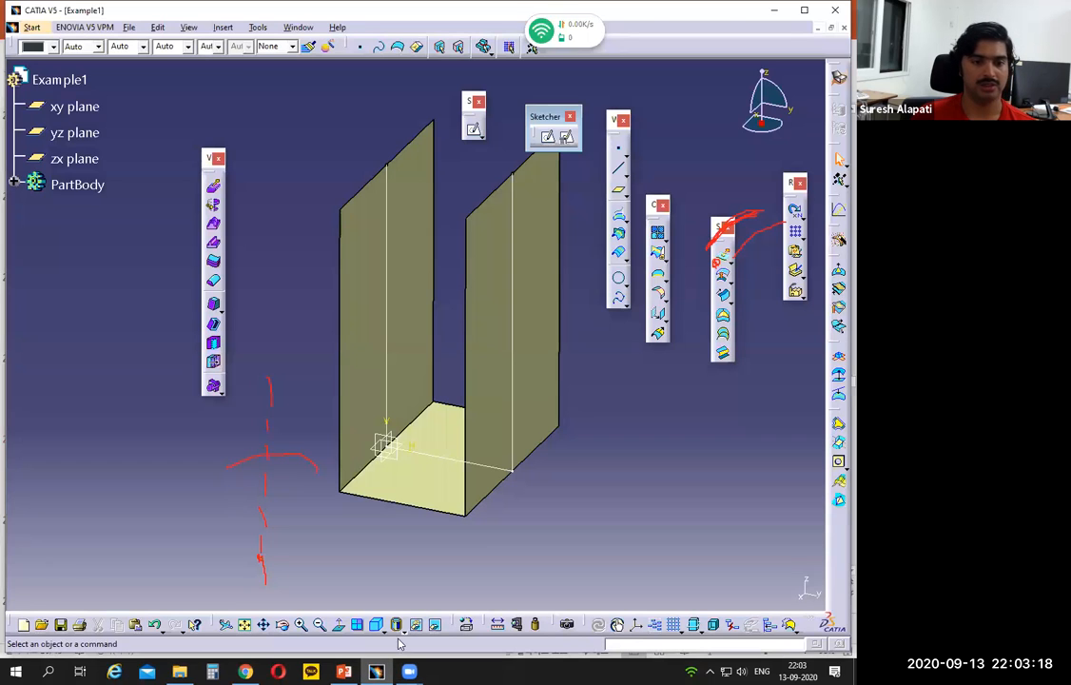
click(554, 317)
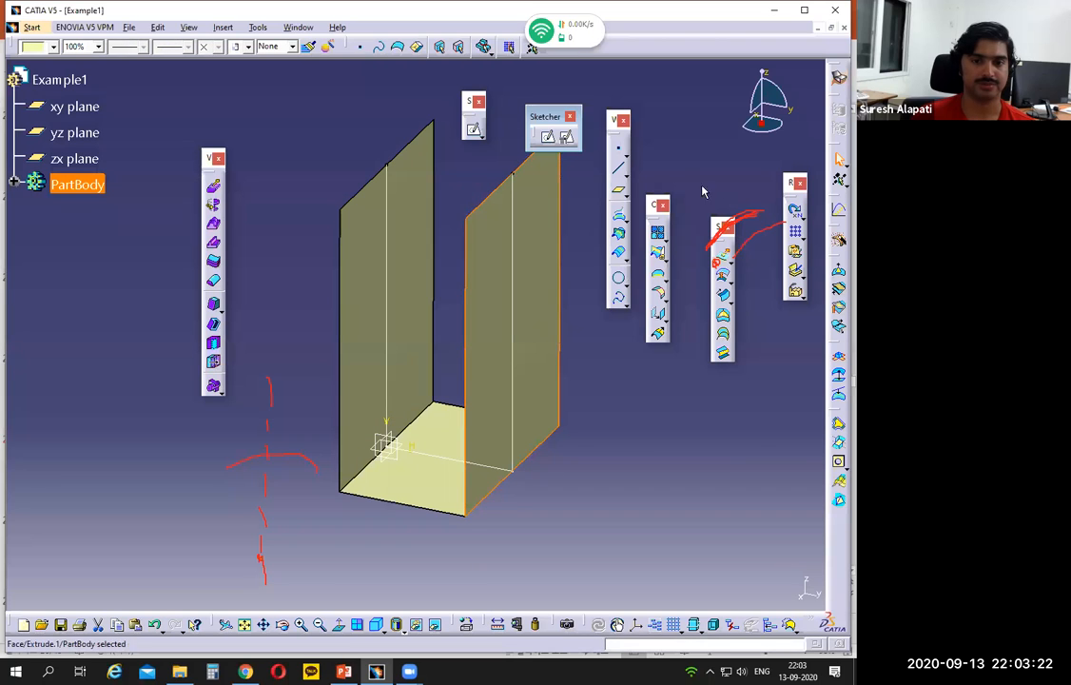
click(343, 671)
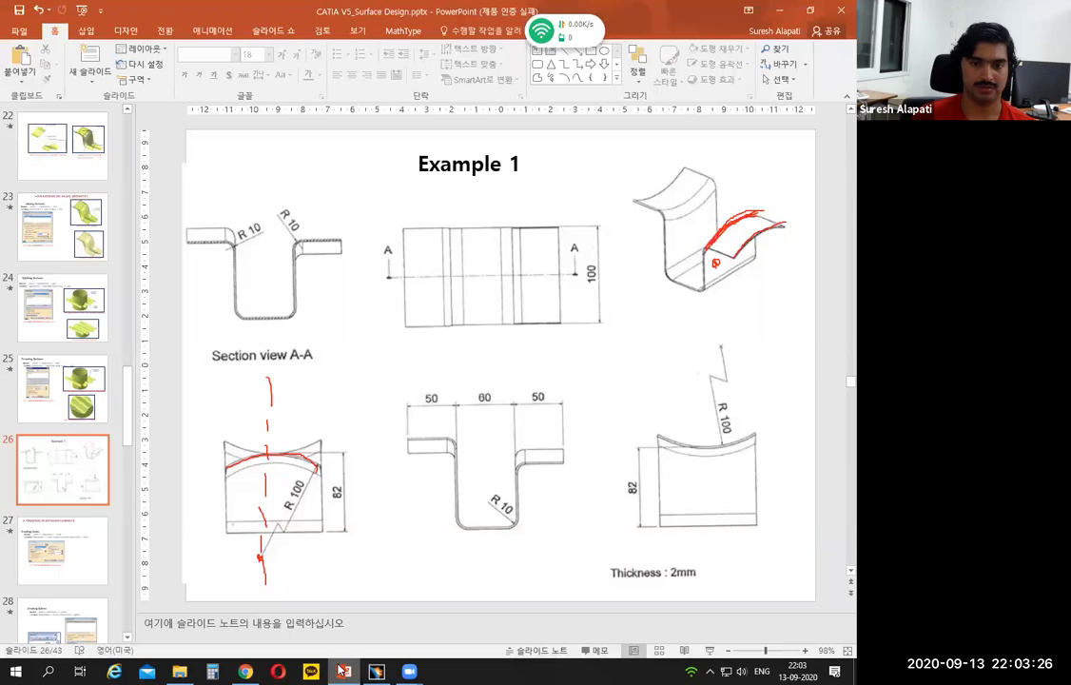
click(342, 671)
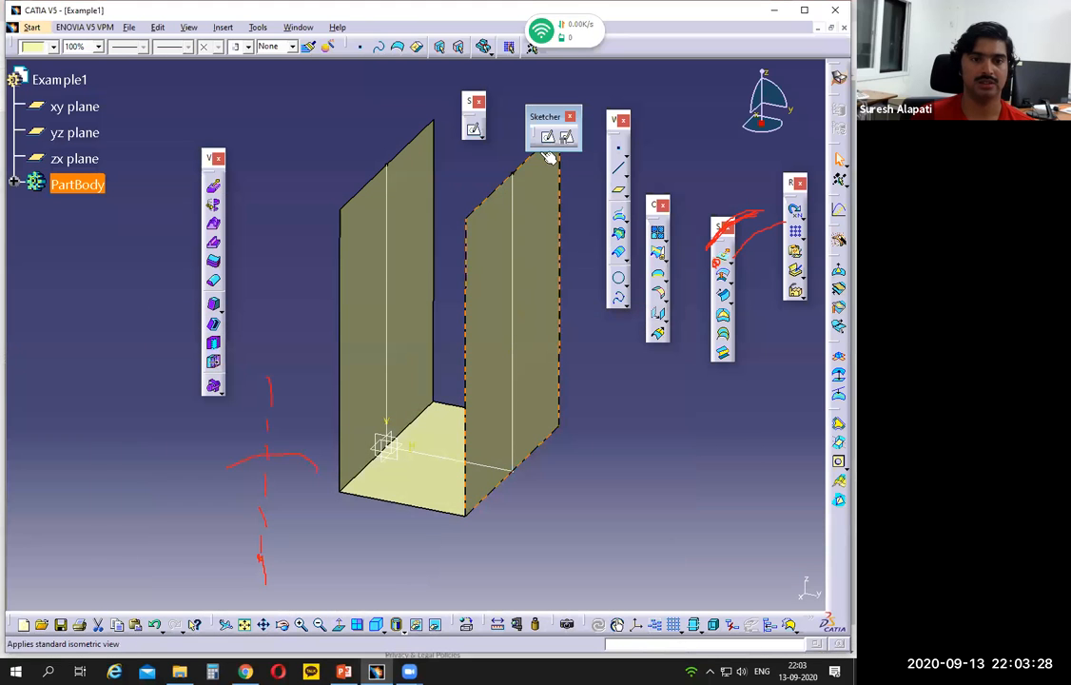
click(547, 141)
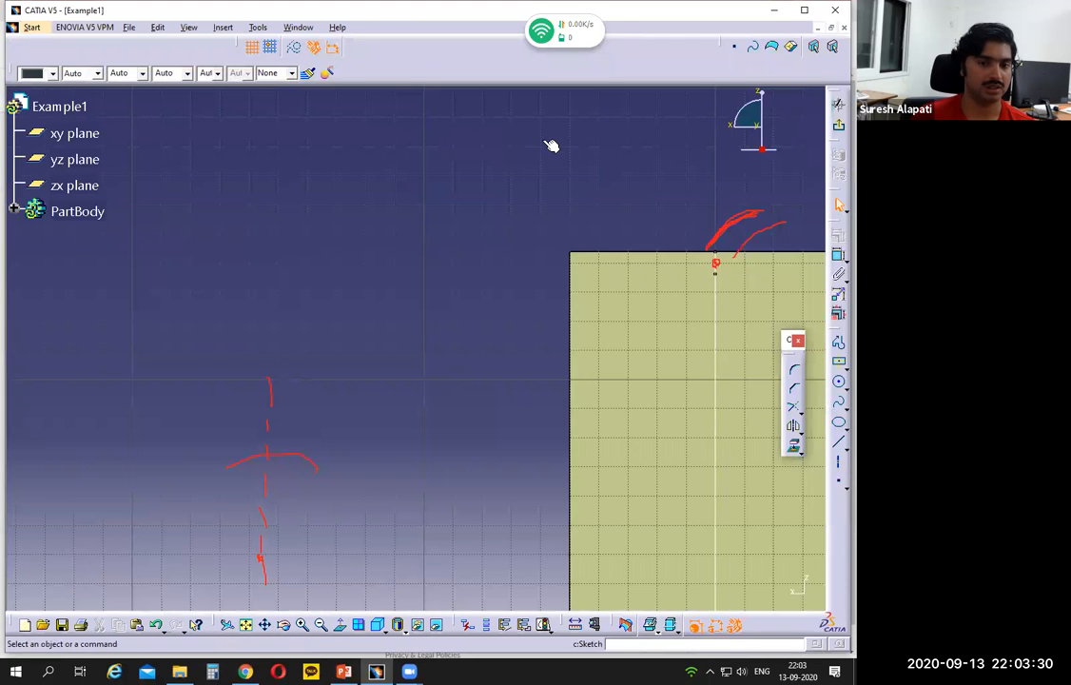
middle_drag(463, 425, 344, 268)
scroll(344, 476, up, 1)
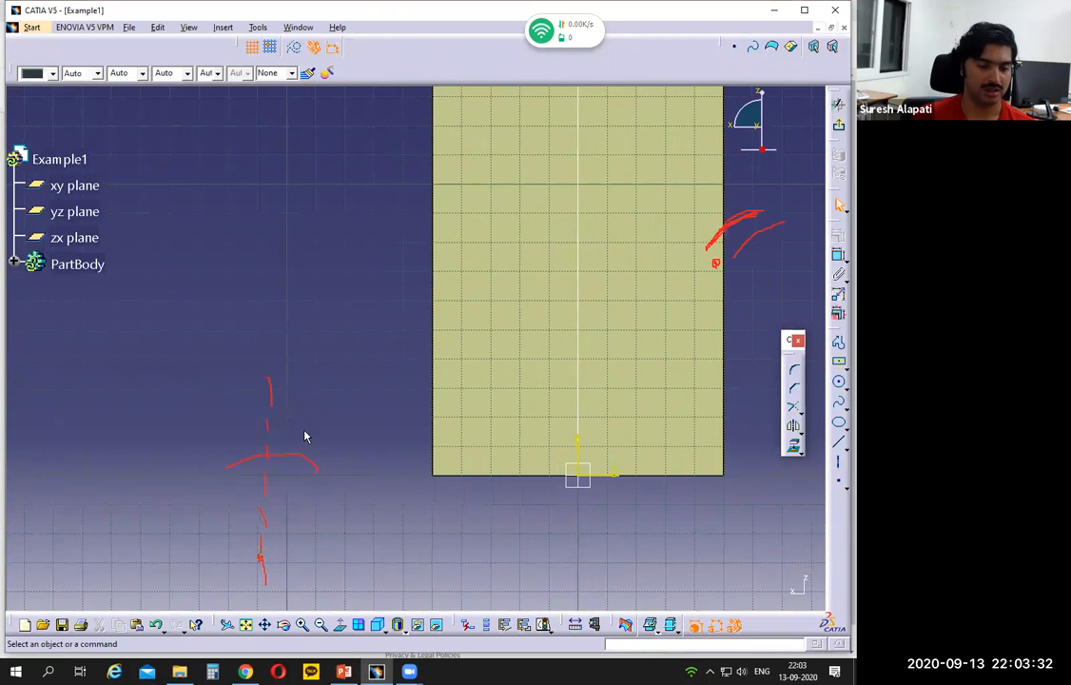
middle_drag(303, 434, 318, 446)
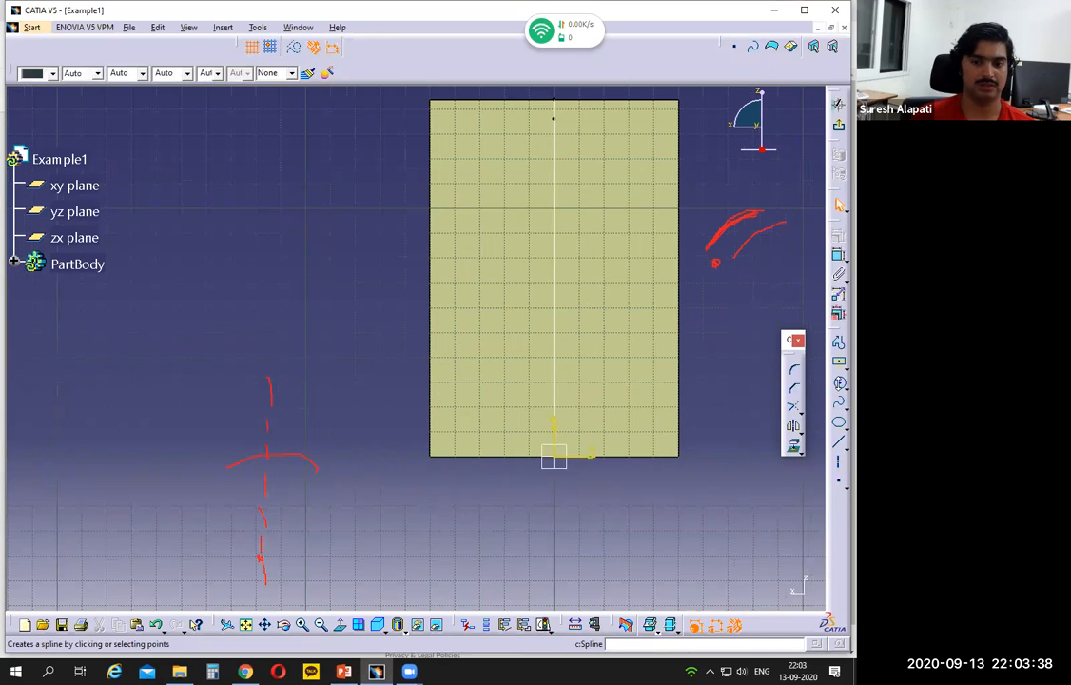
click(839, 385)
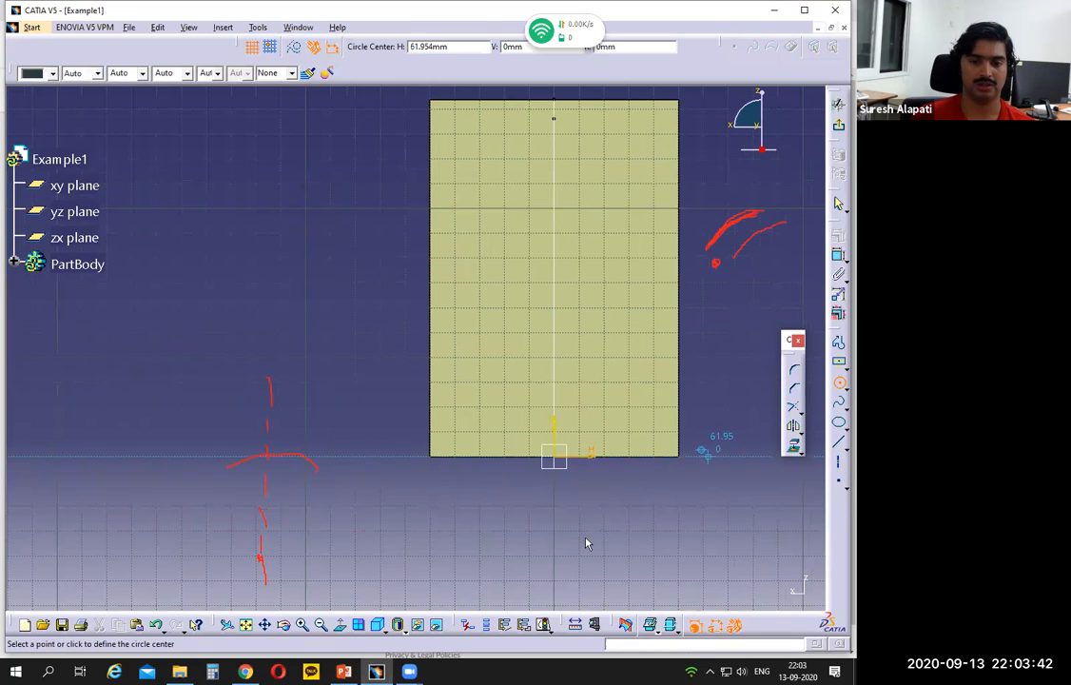
click(554, 597)
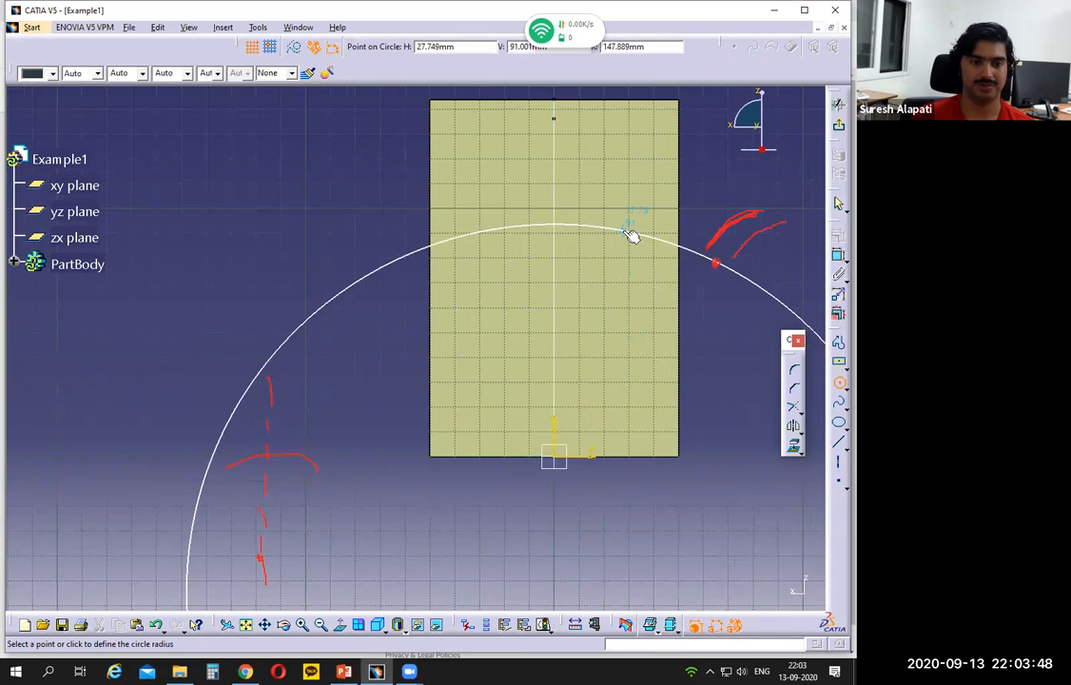
click(630, 235)
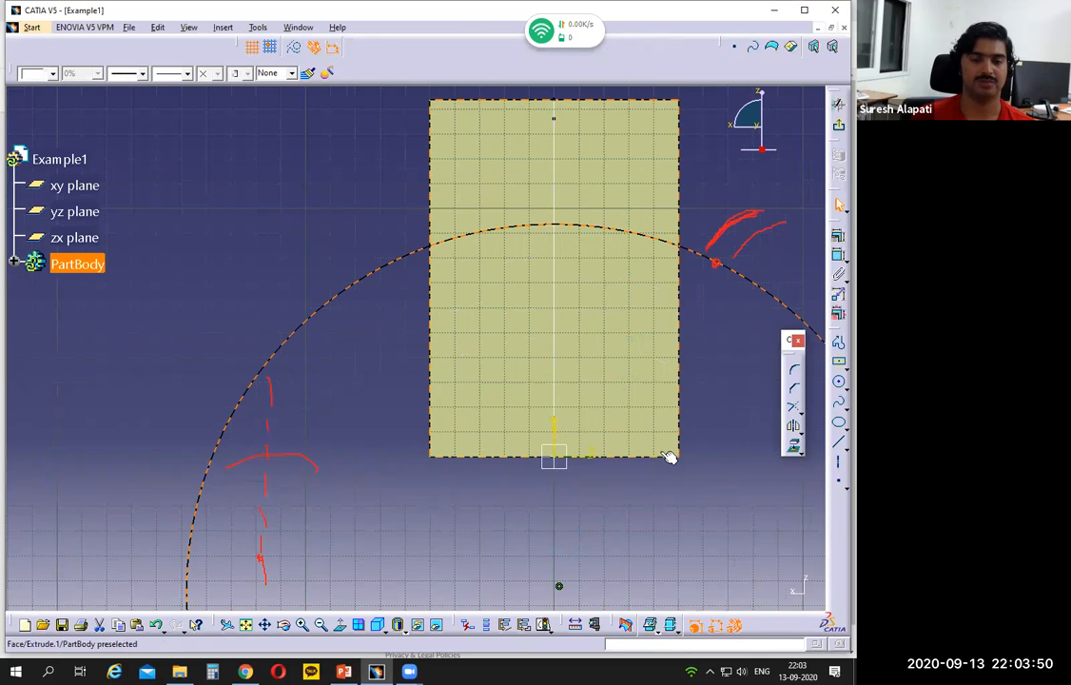
middle_drag(711, 374, 664, 409)
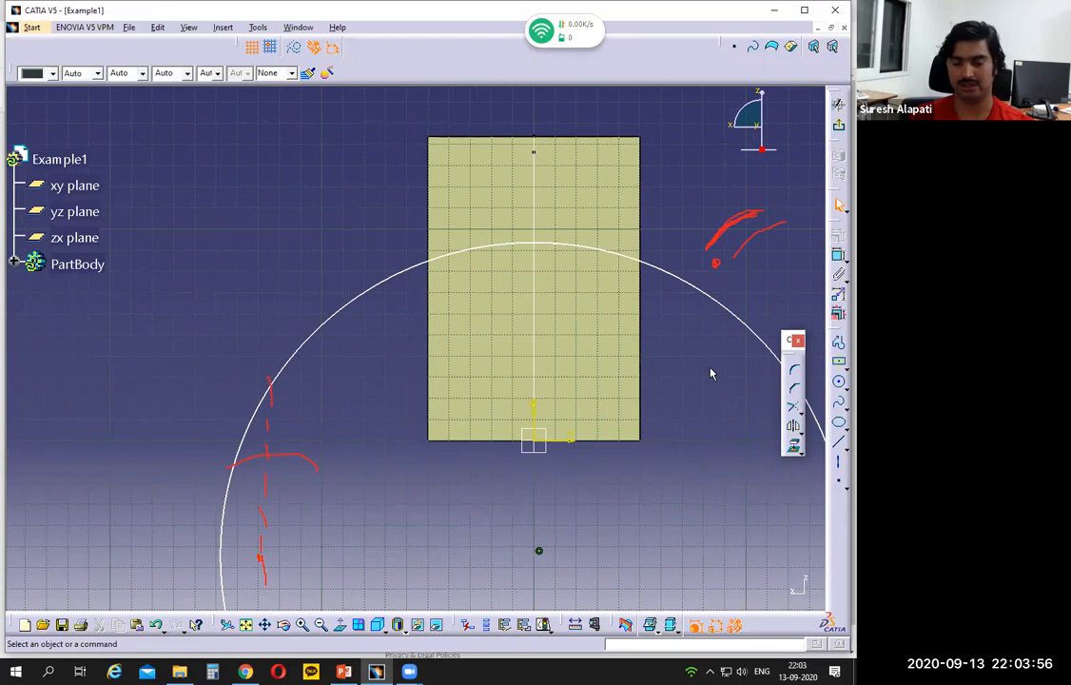
click(716, 301)
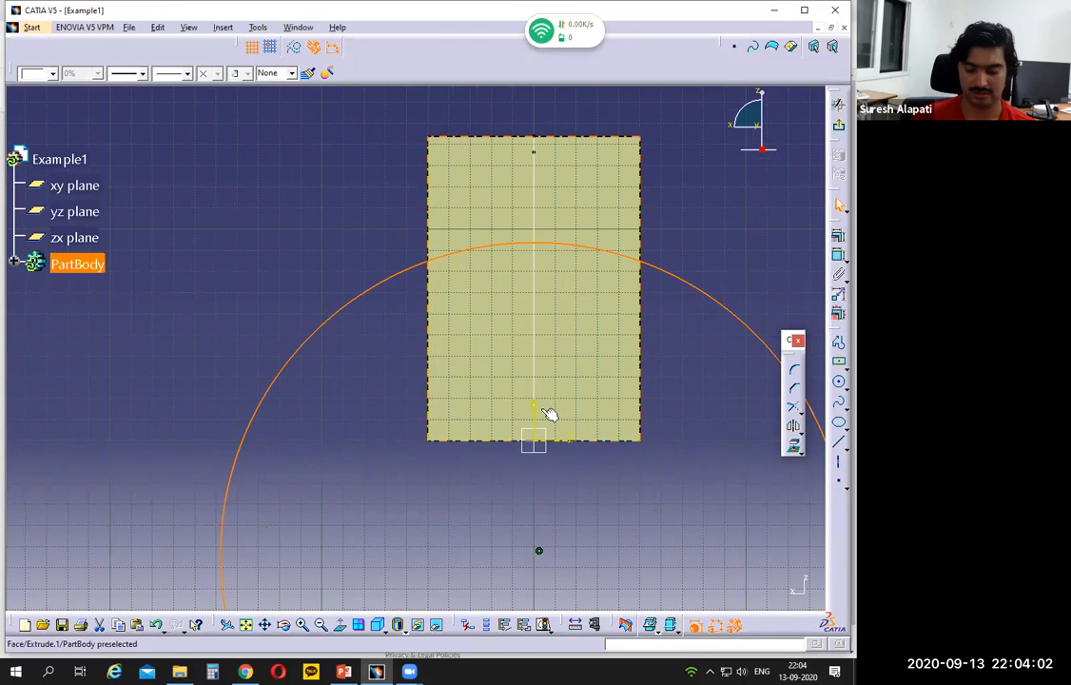
key(Delete)
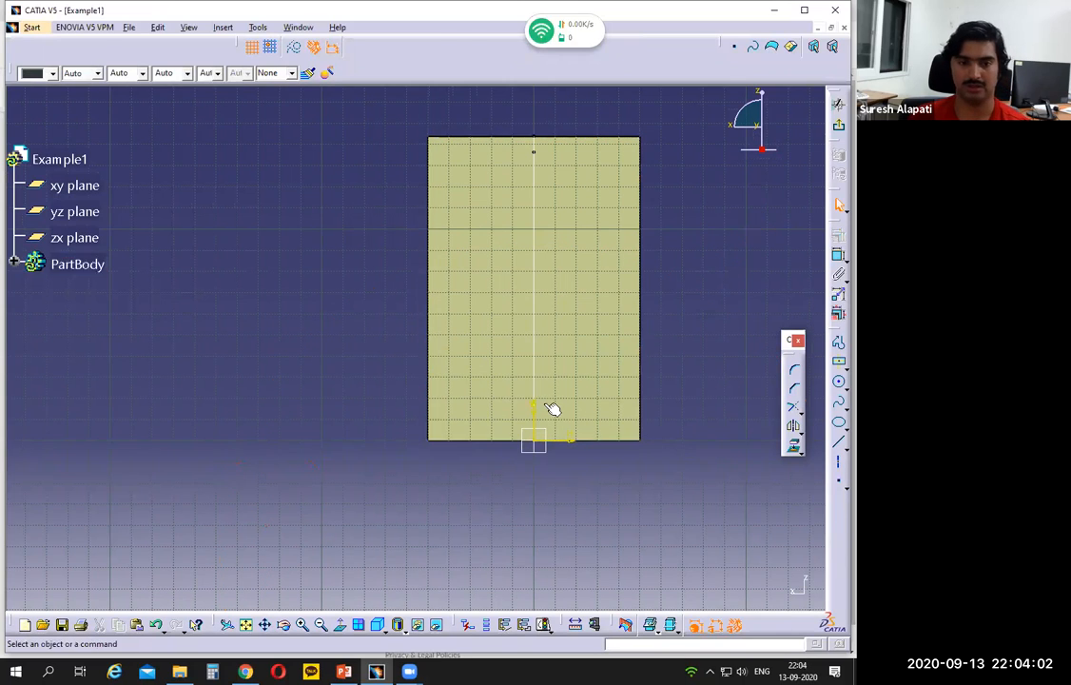
Step: Sketch an arc of about R 136 mm spanning the wall's width, centred on the vertical axis about 46 mm below the origin
click(842, 388)
click(839, 400)
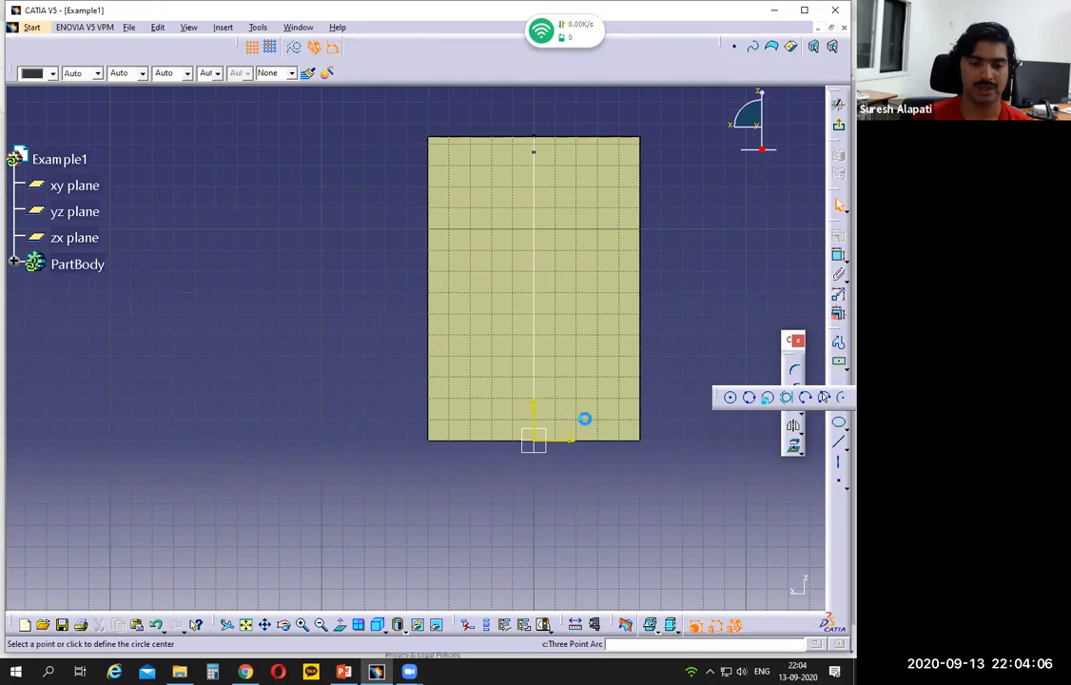
click(533, 568)
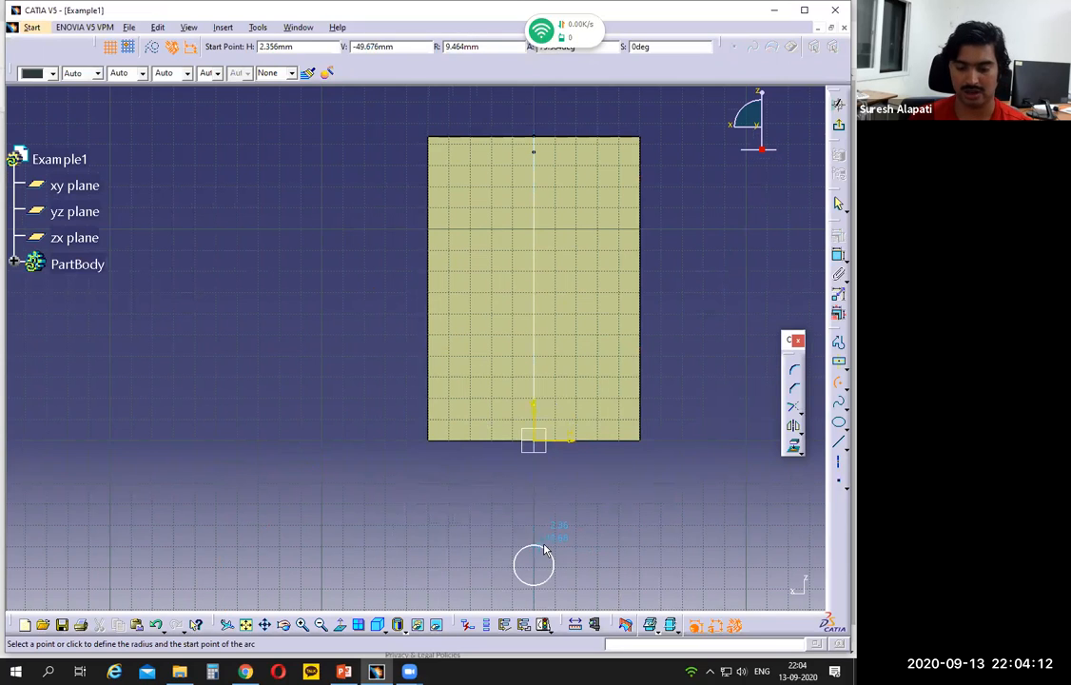
key(Escape)
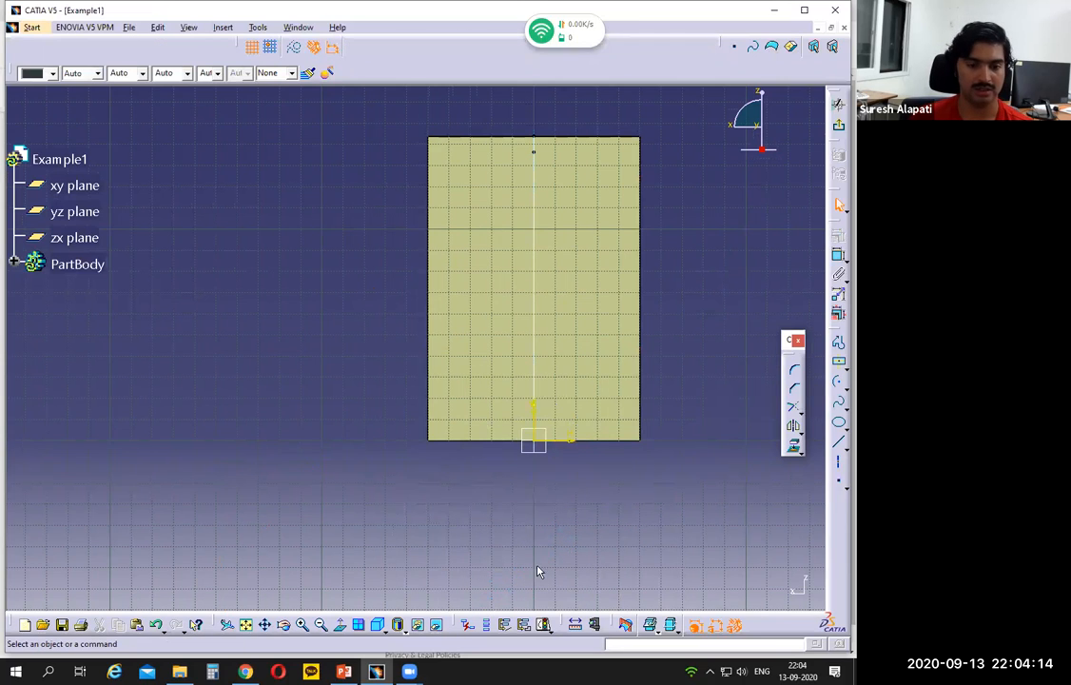
click(838, 382)
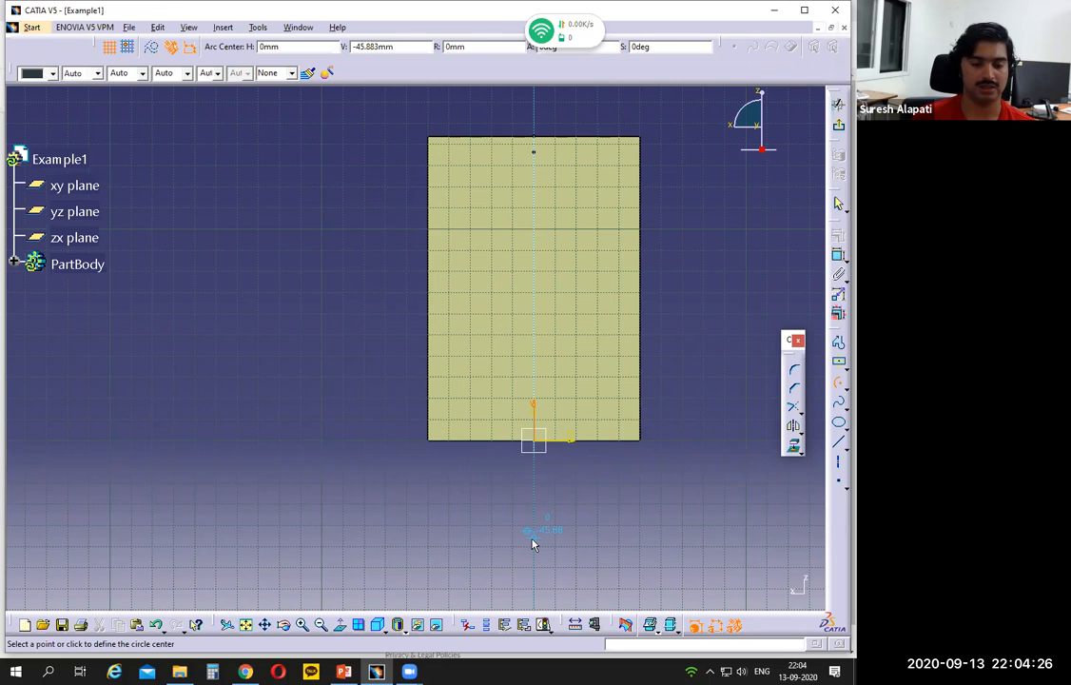
click(532, 543)
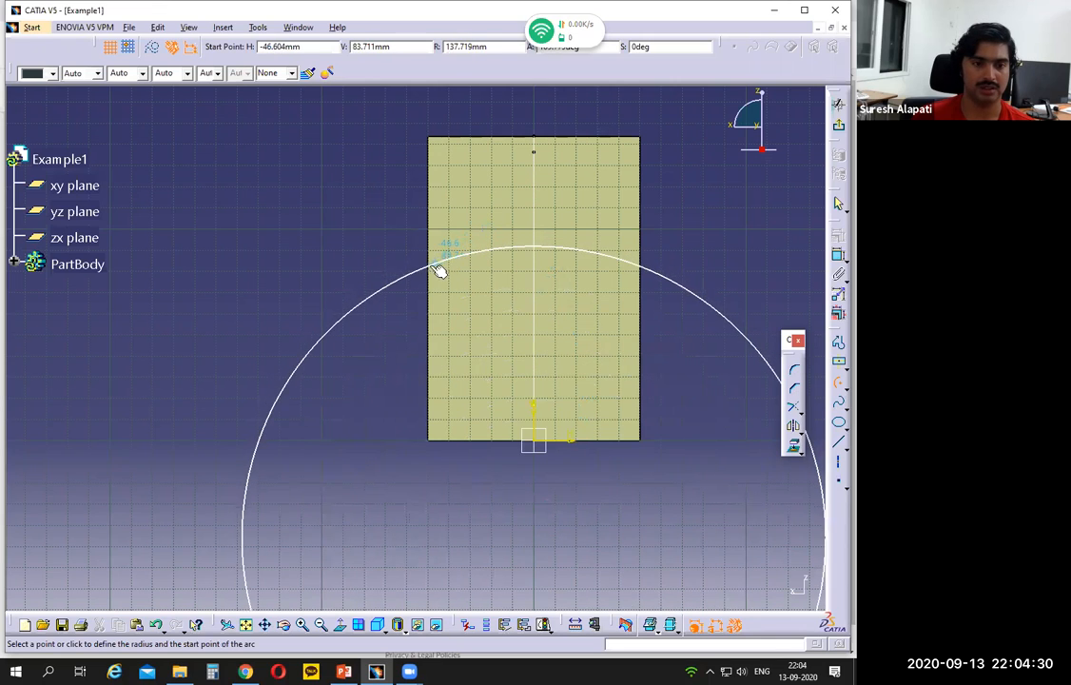
click(418, 276)
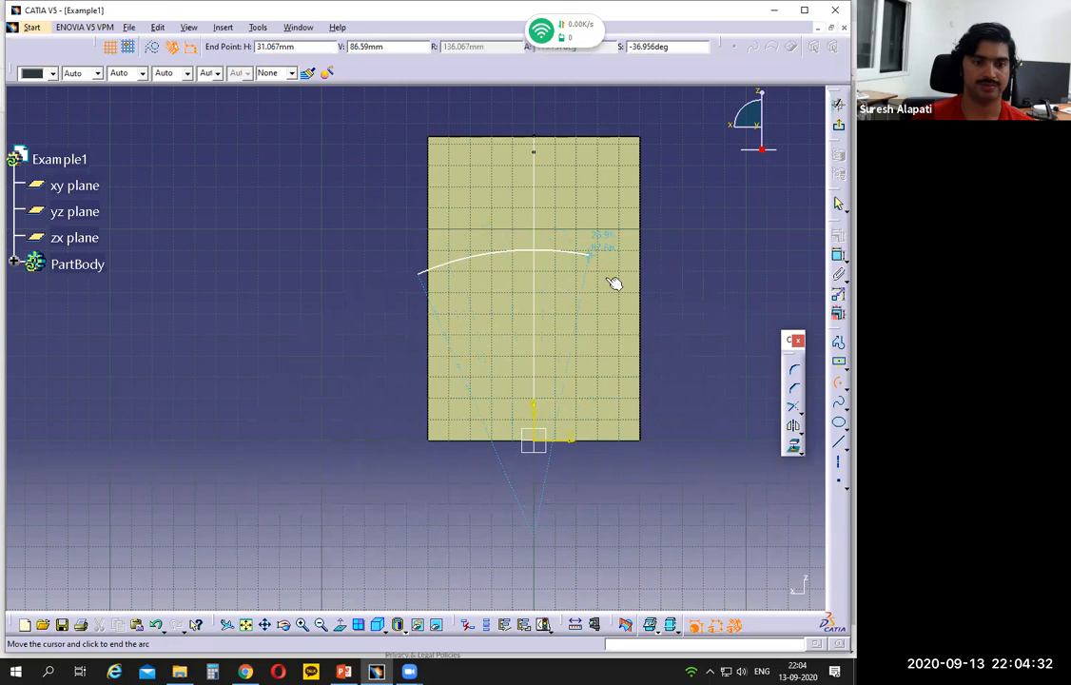
click(649, 287)
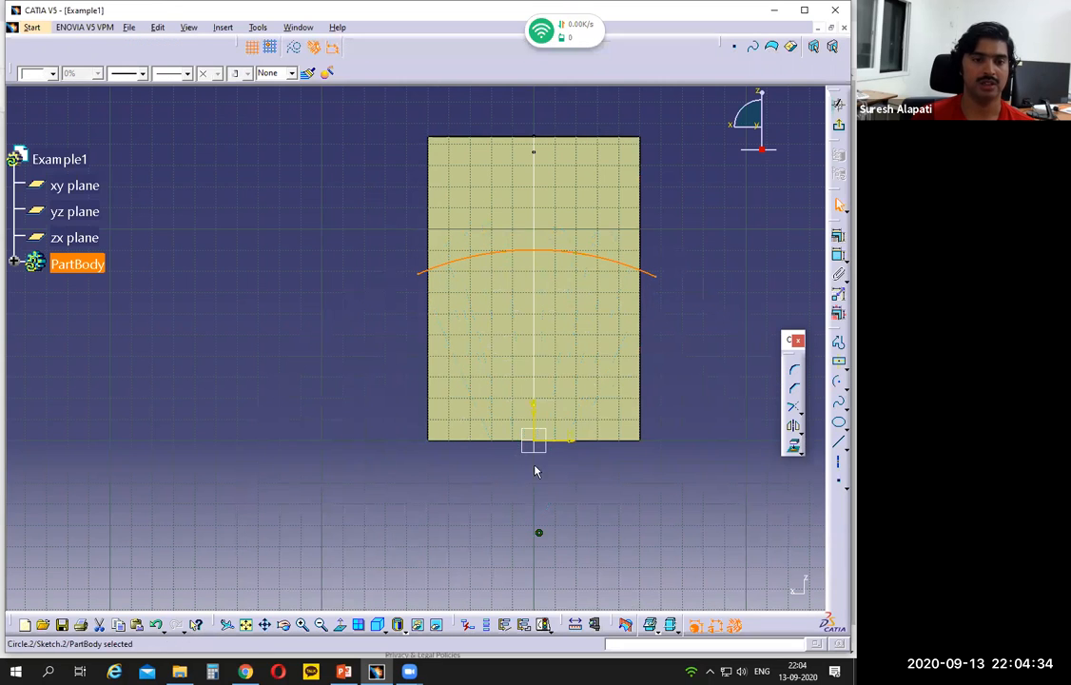
Step: Check the flange radius on the Example 1 drawing in PowerPoint, and dimension the arc's radius to 100 mm in CATIA
click(346, 670)
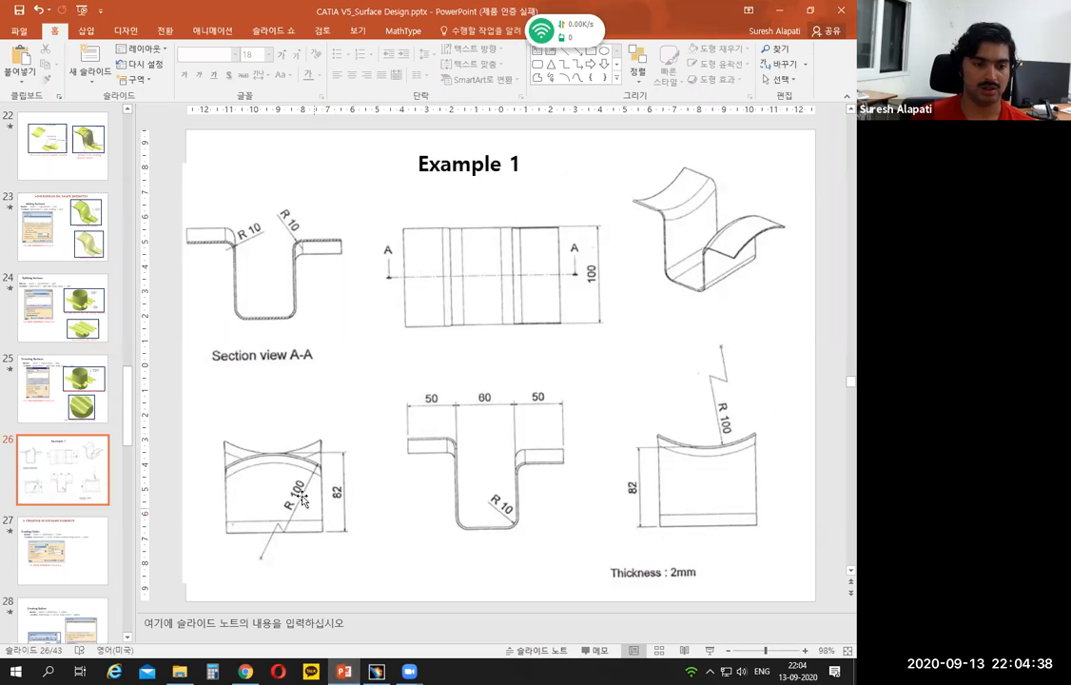
click(375, 671)
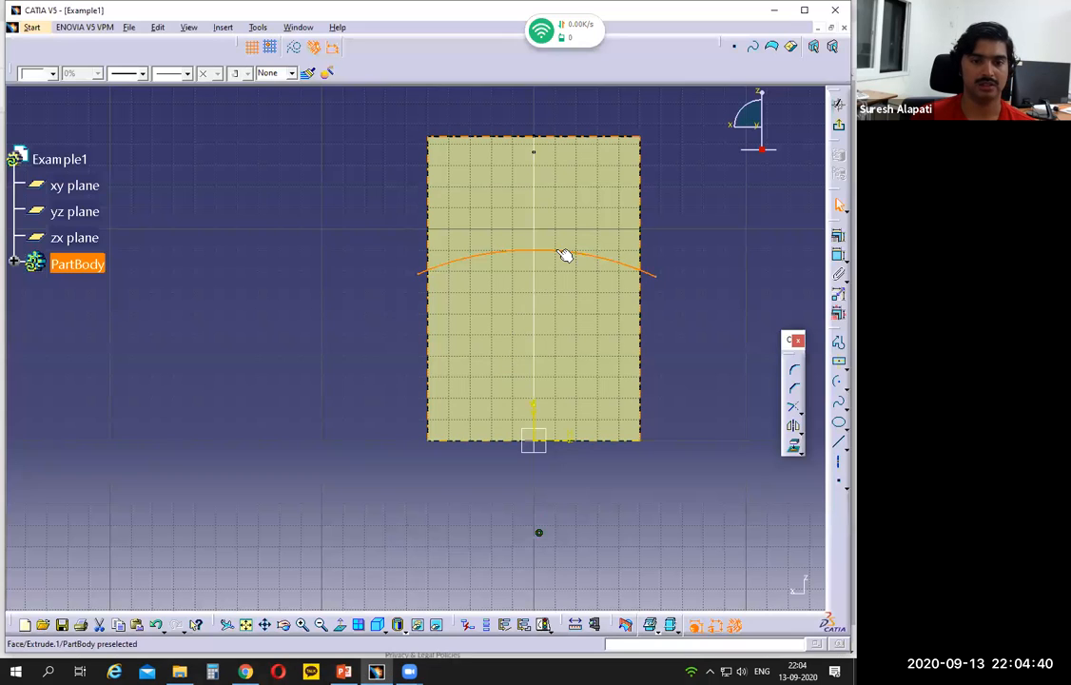
click(838, 256)
click(639, 269)
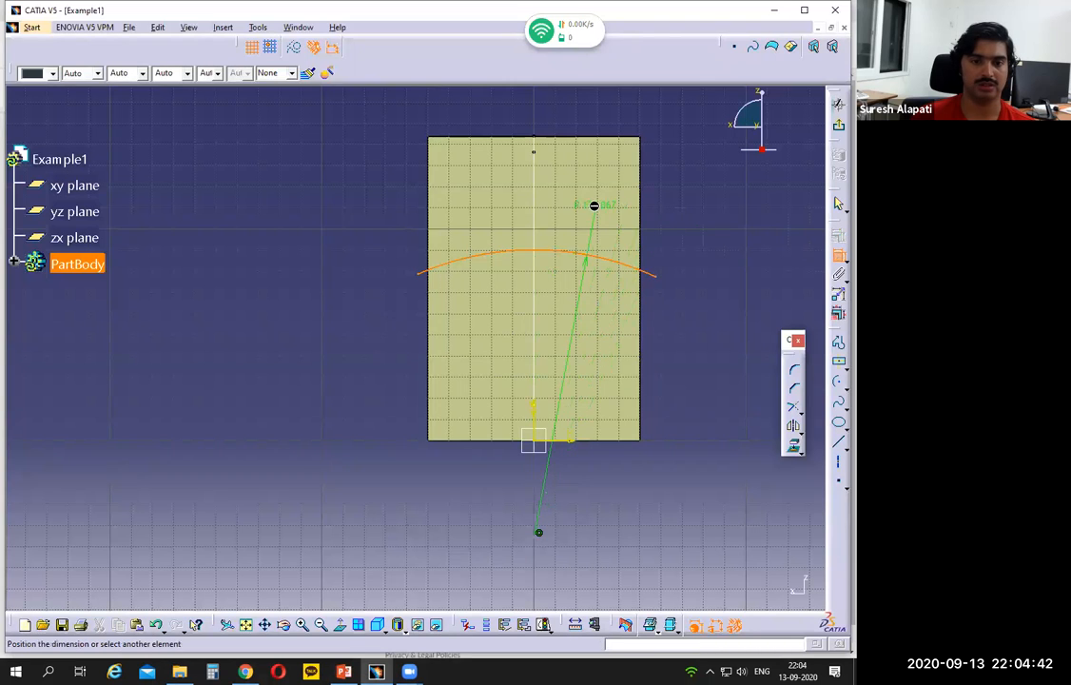
click(678, 170)
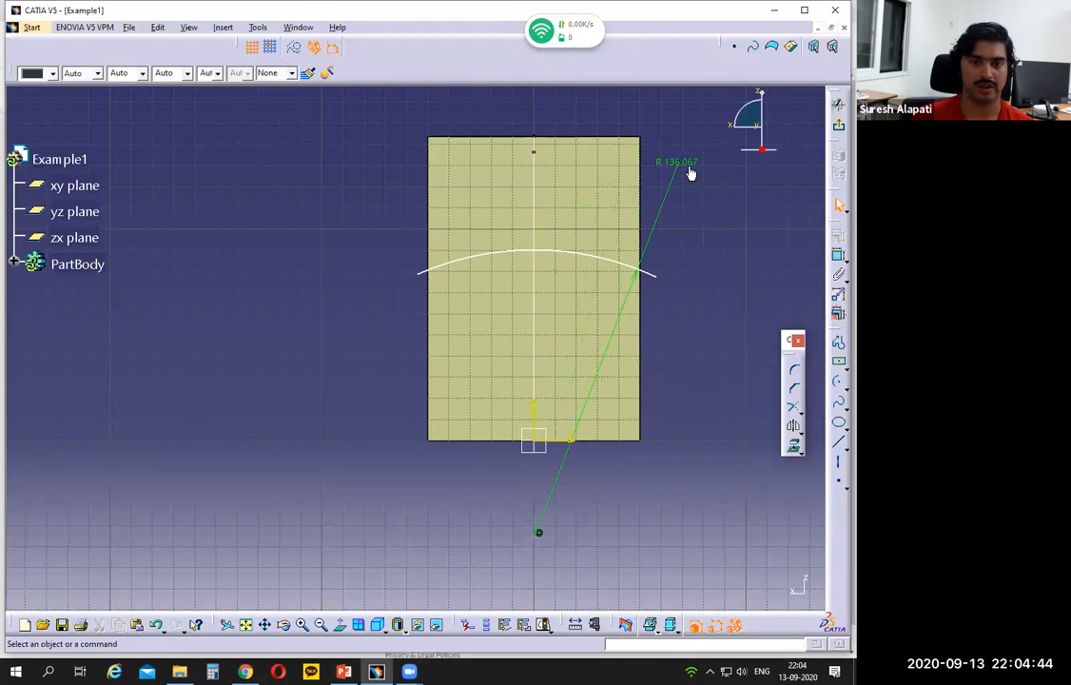
double_click(684, 162)
text(100)
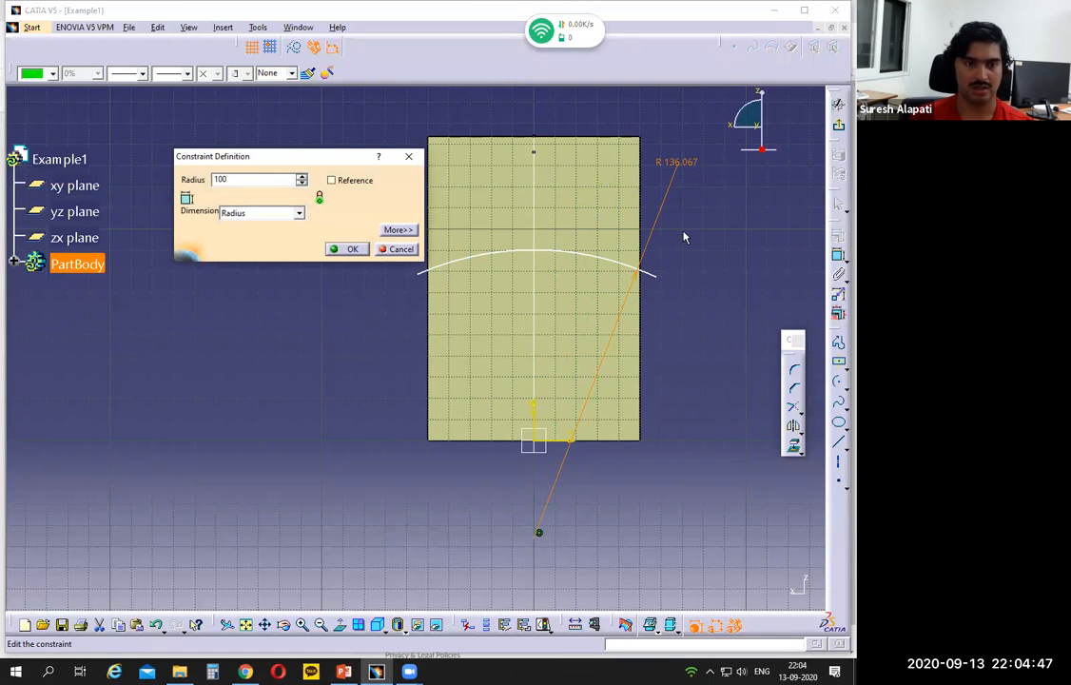
key(Return)
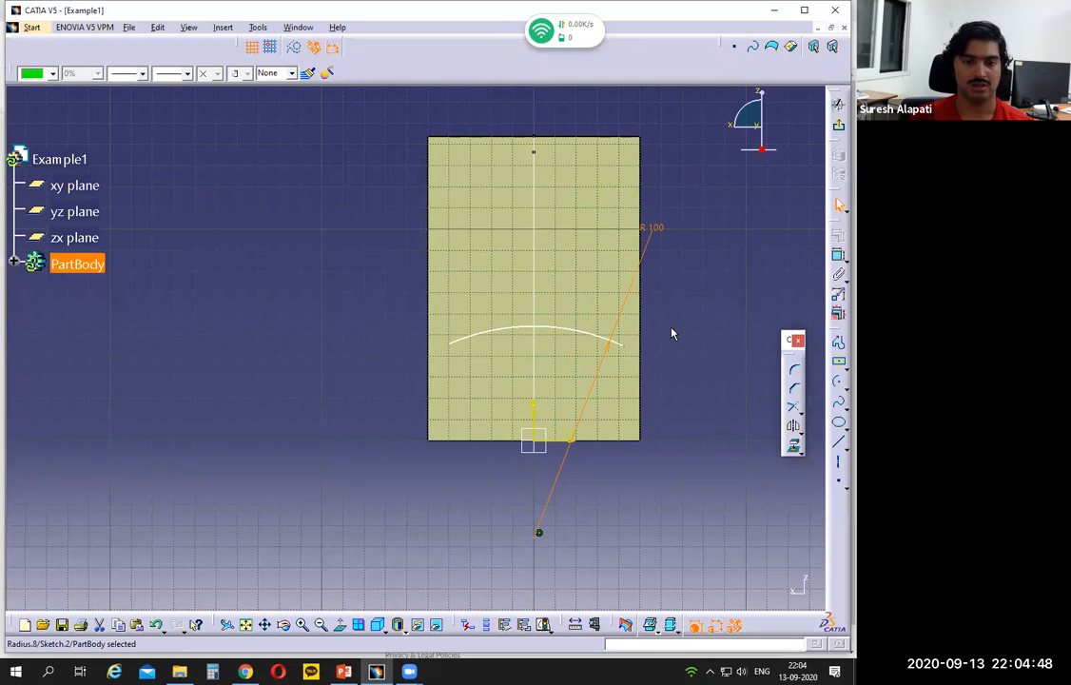
click(404, 375)
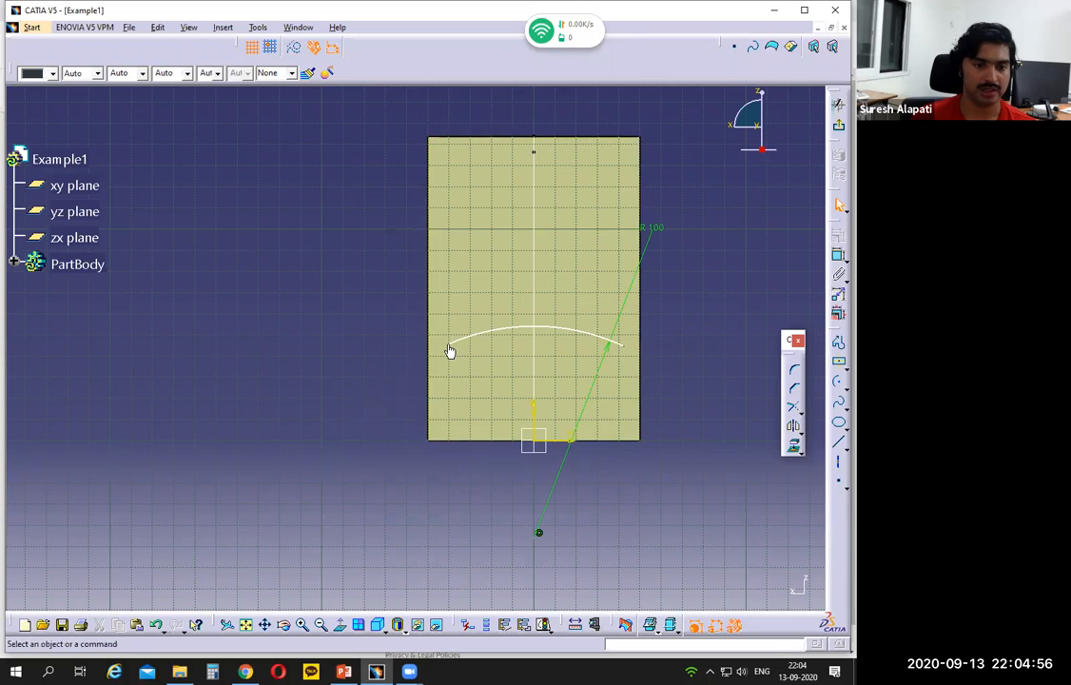
Step: Constrain the arc's left endpoint to be coincident with the wall's left vertical edge
ctrl+middle_drag(386, 450, 478, 350)
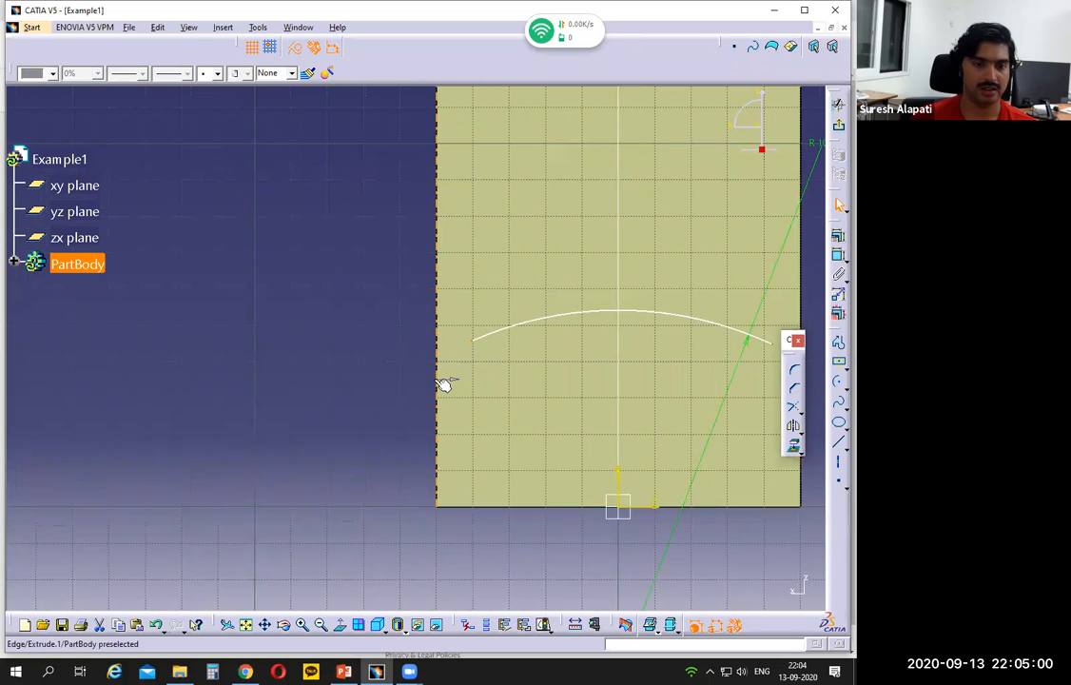
ctrl+click(439, 381)
ctrl+middle_drag(348, 414, 366, 494)
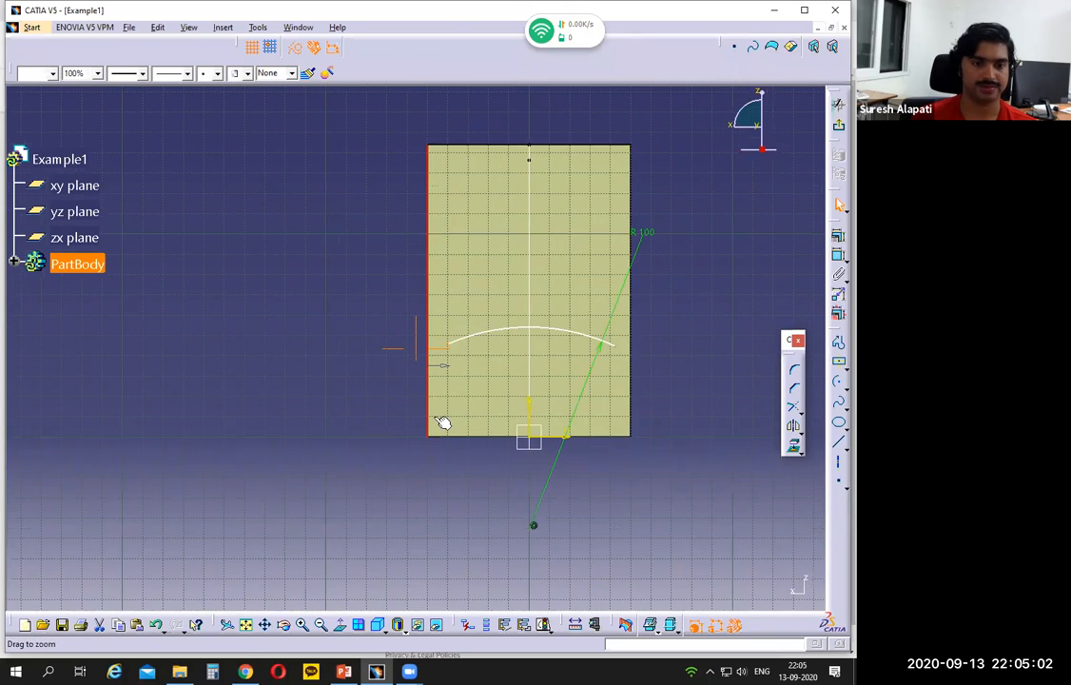
click(837, 257)
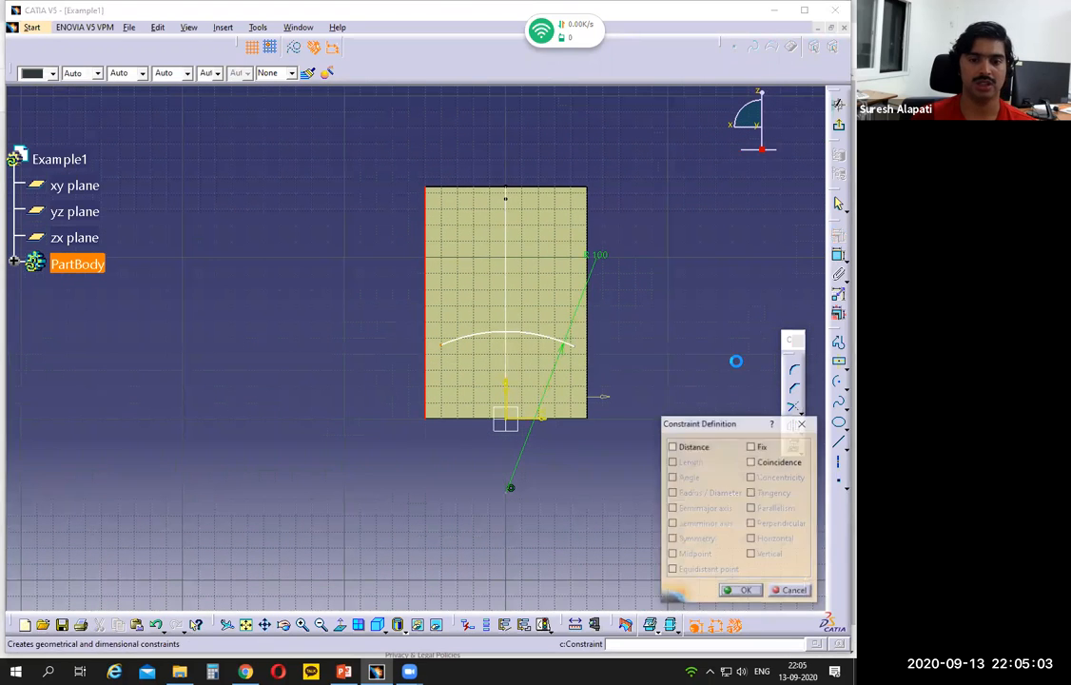
click(750, 462)
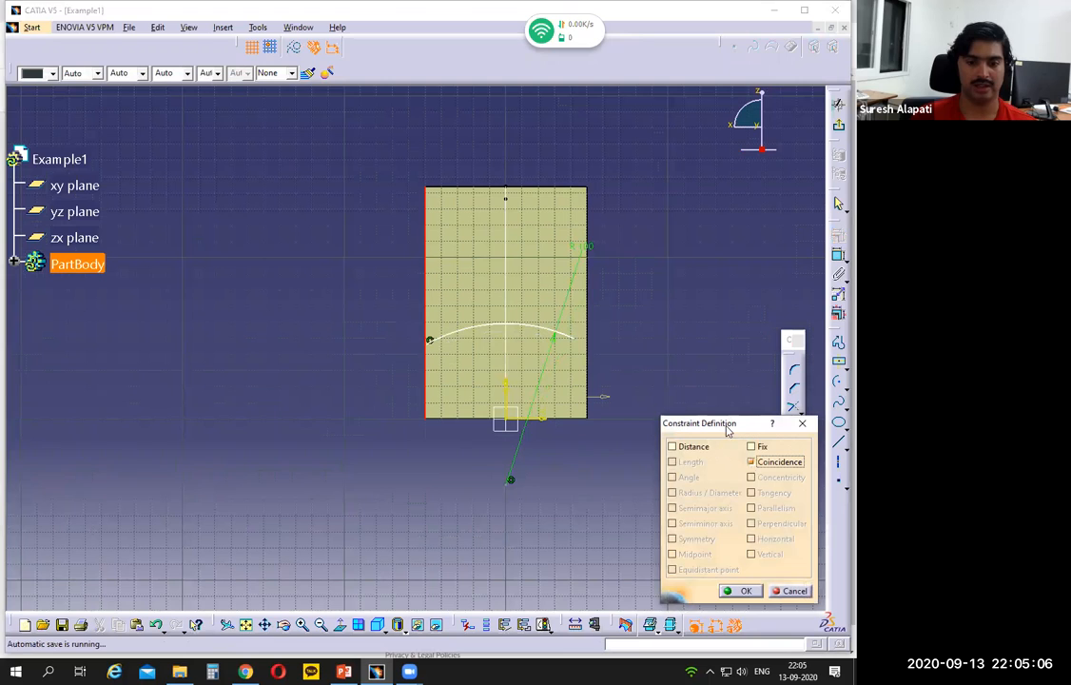
drag(725, 423, 718, 181)
click(734, 348)
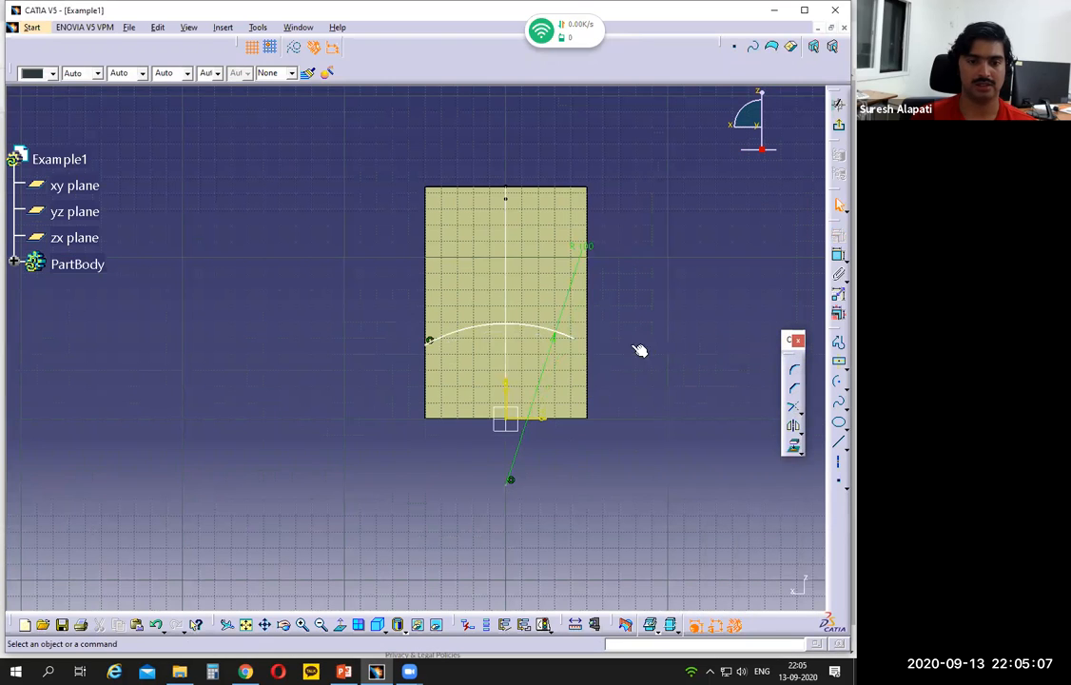
Step: Constrain the arc's right endpoint to be coincident with the wall's right vertical edge
click(575, 340)
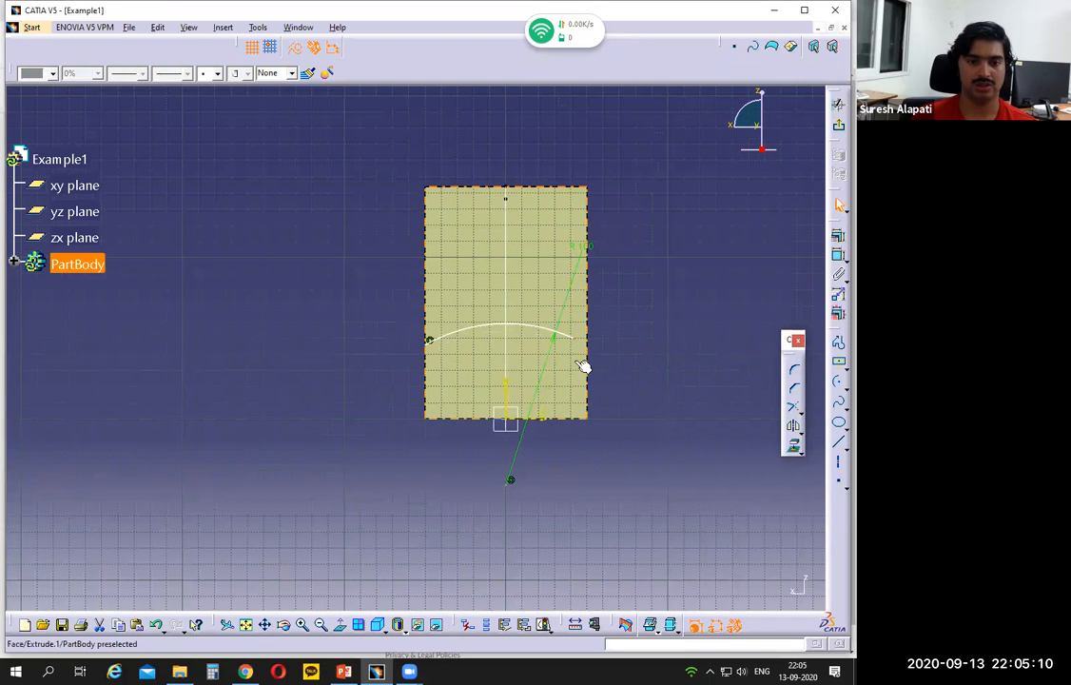
ctrl+click(591, 407)
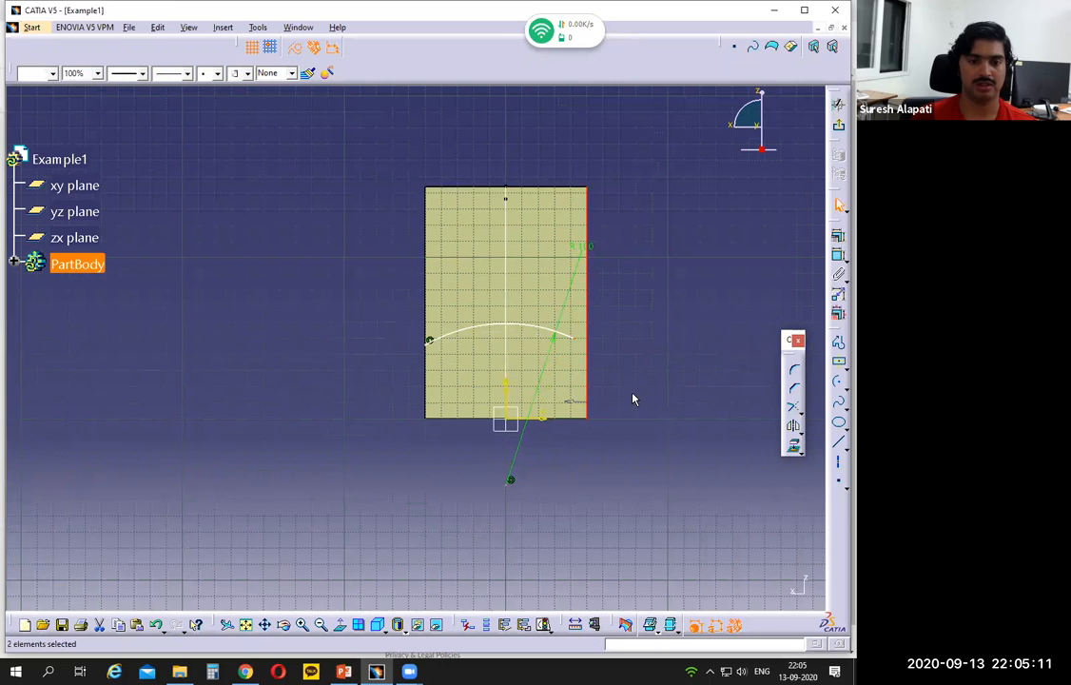
click(836, 252)
click(740, 221)
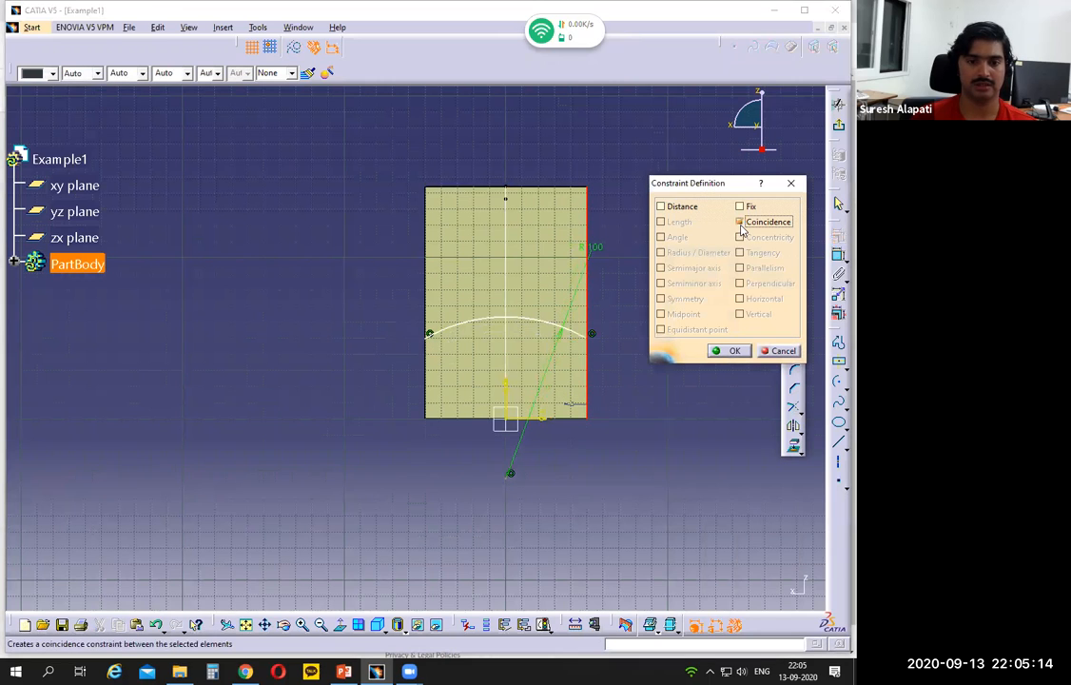
click(727, 351)
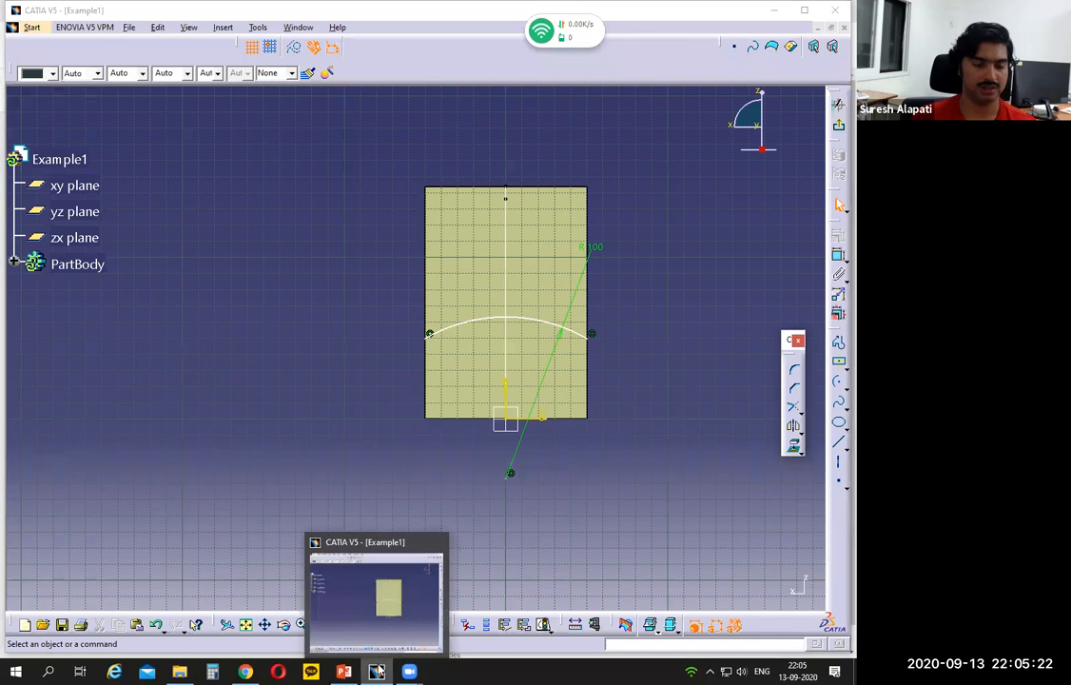
Step: Switch to PowerPoint and mark the height dimension from the base to the arched flange on the Example 1 side view
click(377, 672)
click(376, 671)
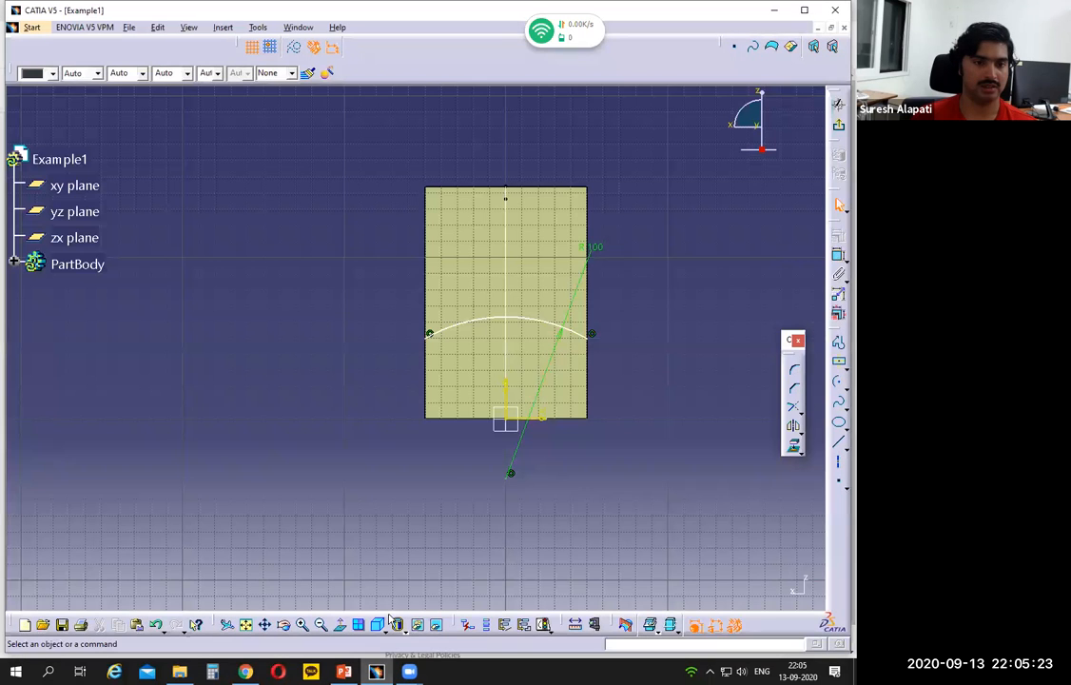
click(343, 671)
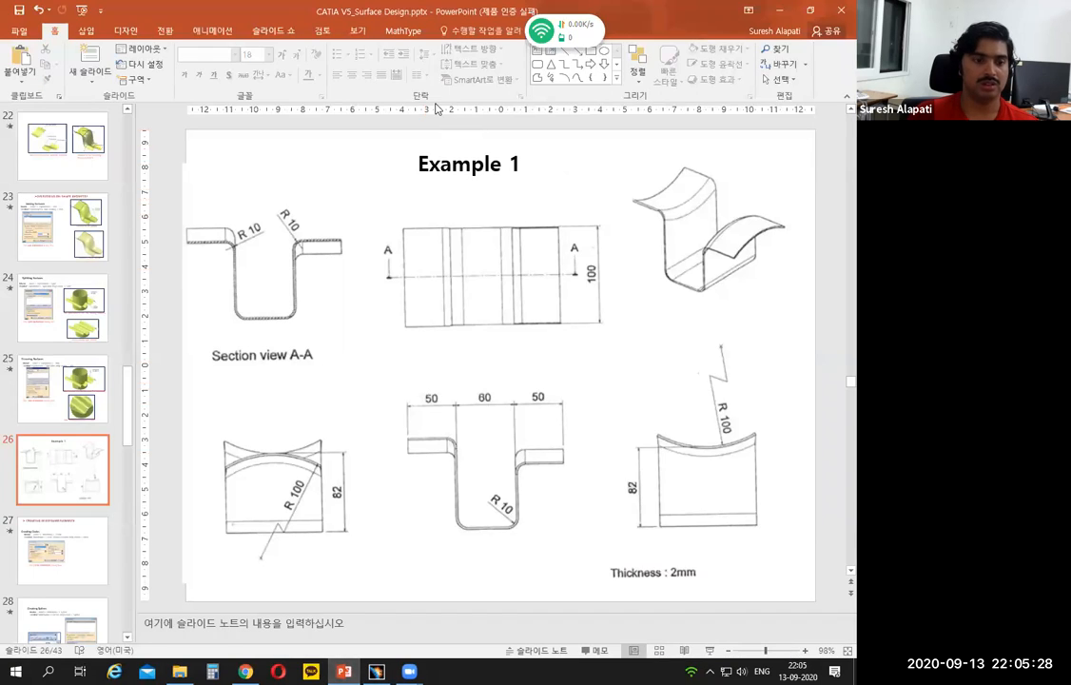
drag(278, 534, 325, 534)
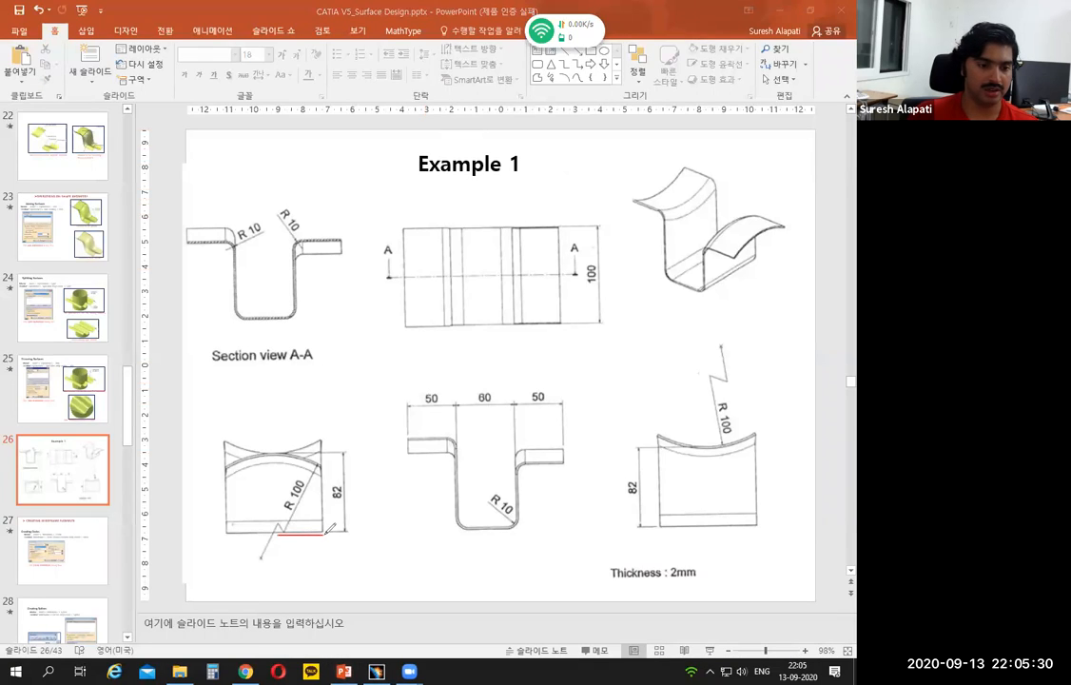
drag(276, 455, 348, 446)
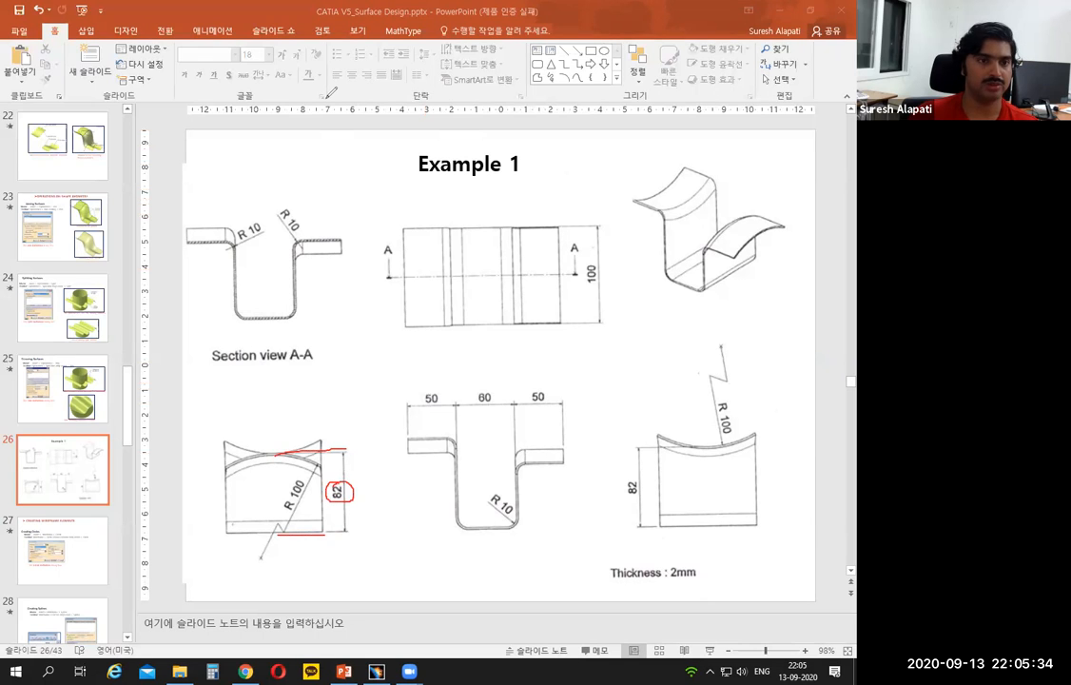
Step: Switch to CATIA, constrain the top of the arc 82 mm above the sketch's horizontal axis, and exit the sketch
click(376, 672)
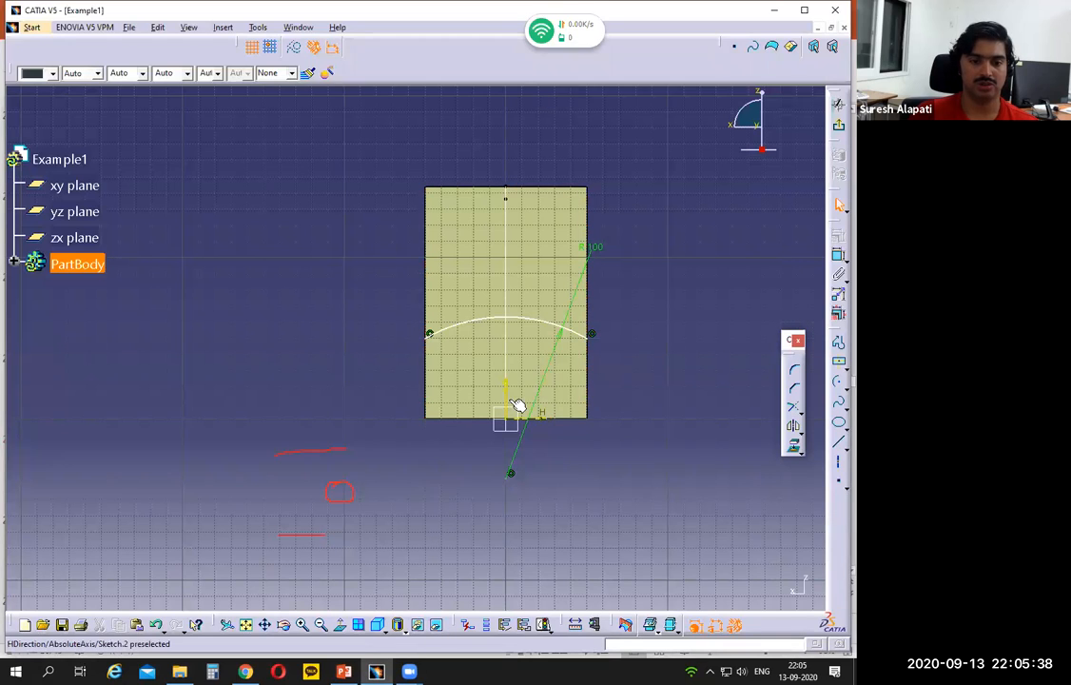
click(579, 420)
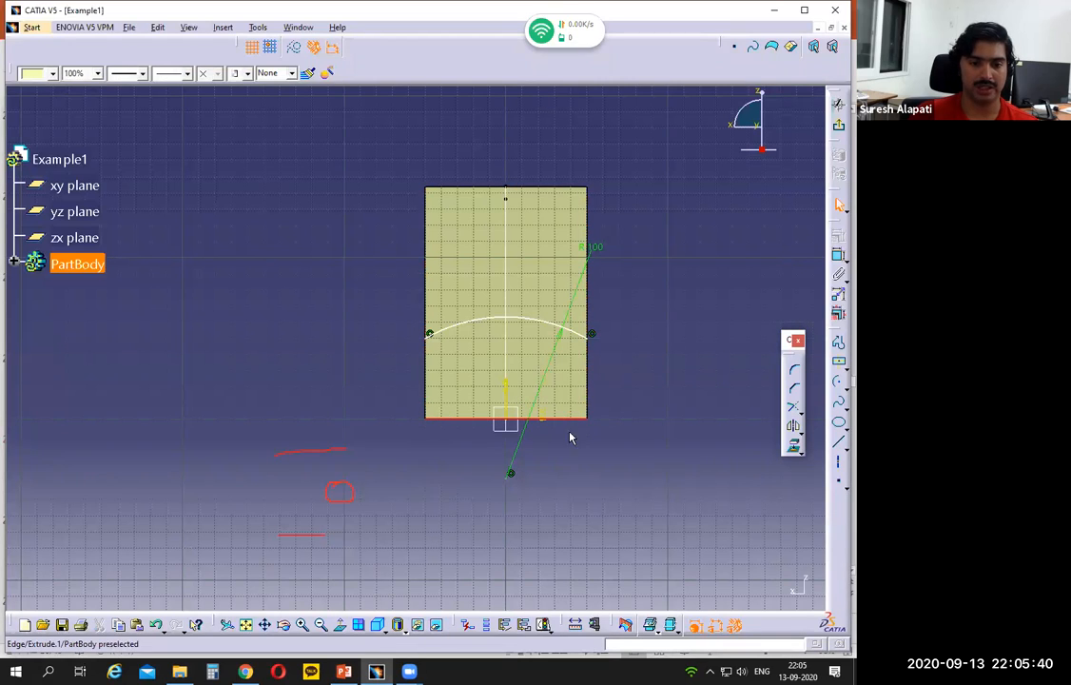
click(573, 459)
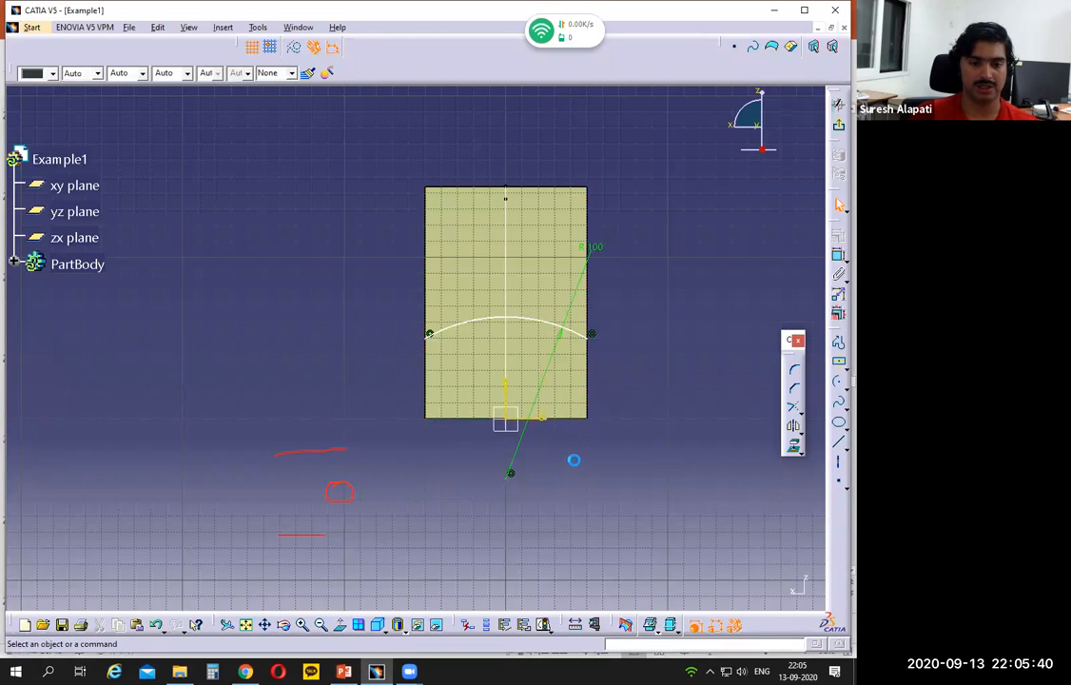
click(527, 316)
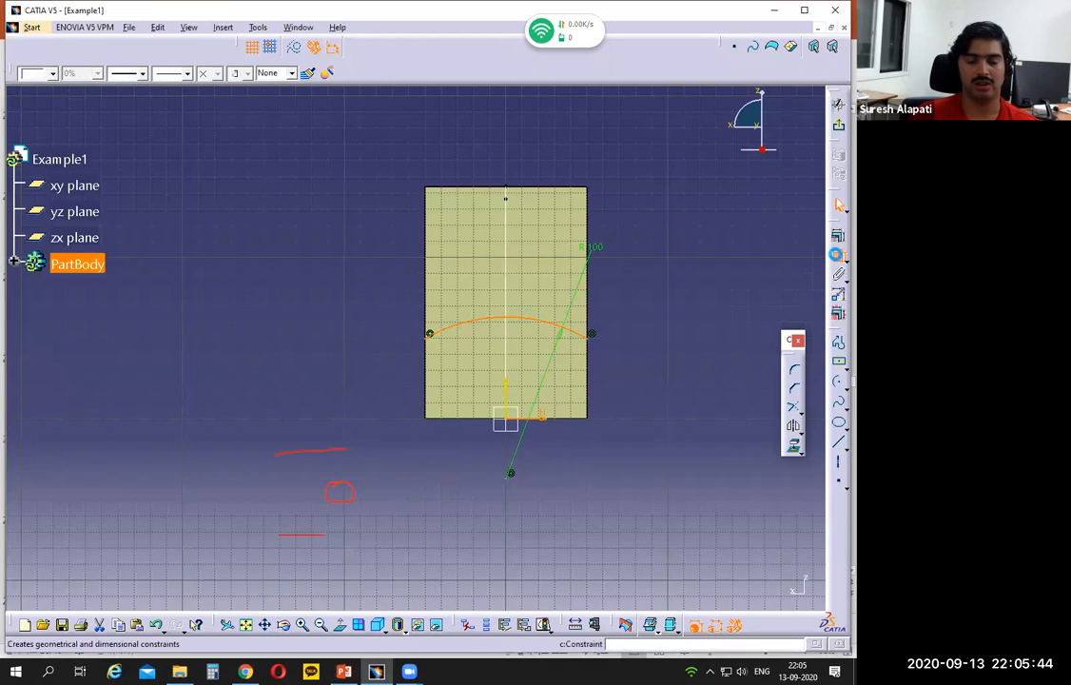
click(838, 255)
click(667, 379)
double_click(666, 367)
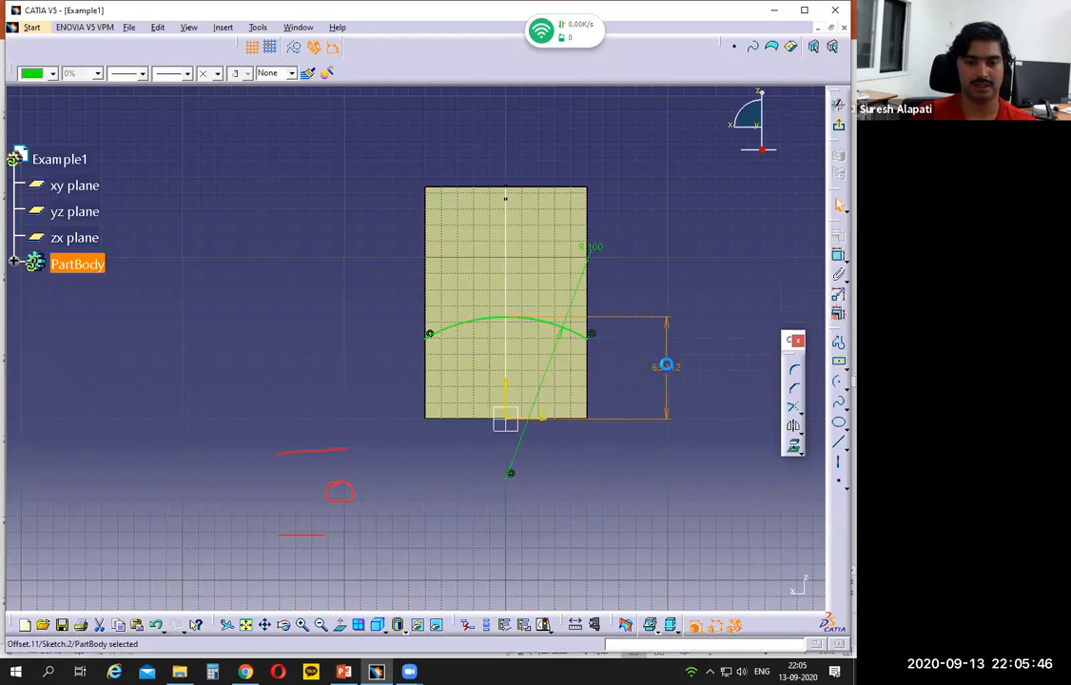
text(8)
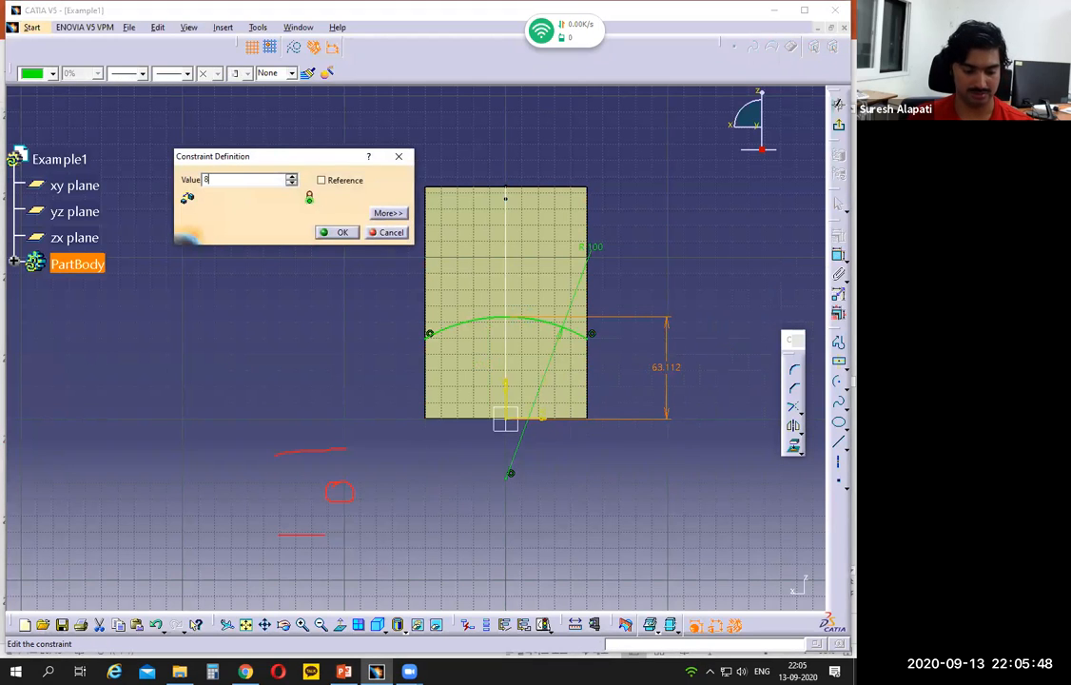
text(2)
key(Return)
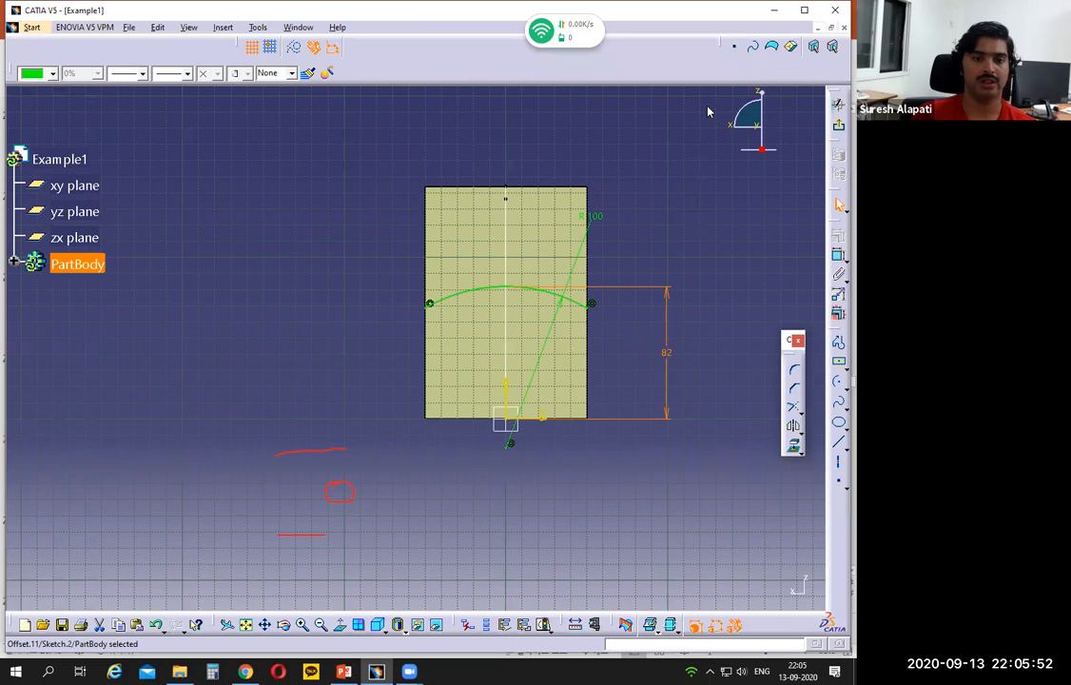
middle_drag(609, 512, 606, 507)
middle_drag(522, 523, 439, 541)
click(837, 130)
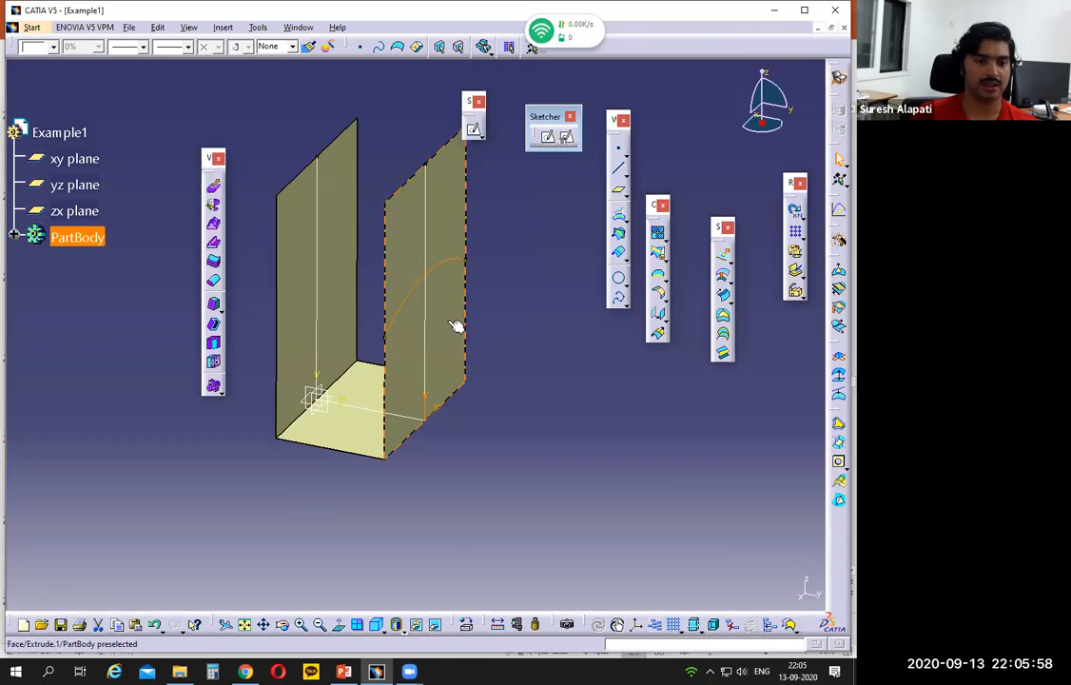
Step: Switch to PowerPoint and mark the right flange's length dimension on the Example 1 front view
click(377, 672)
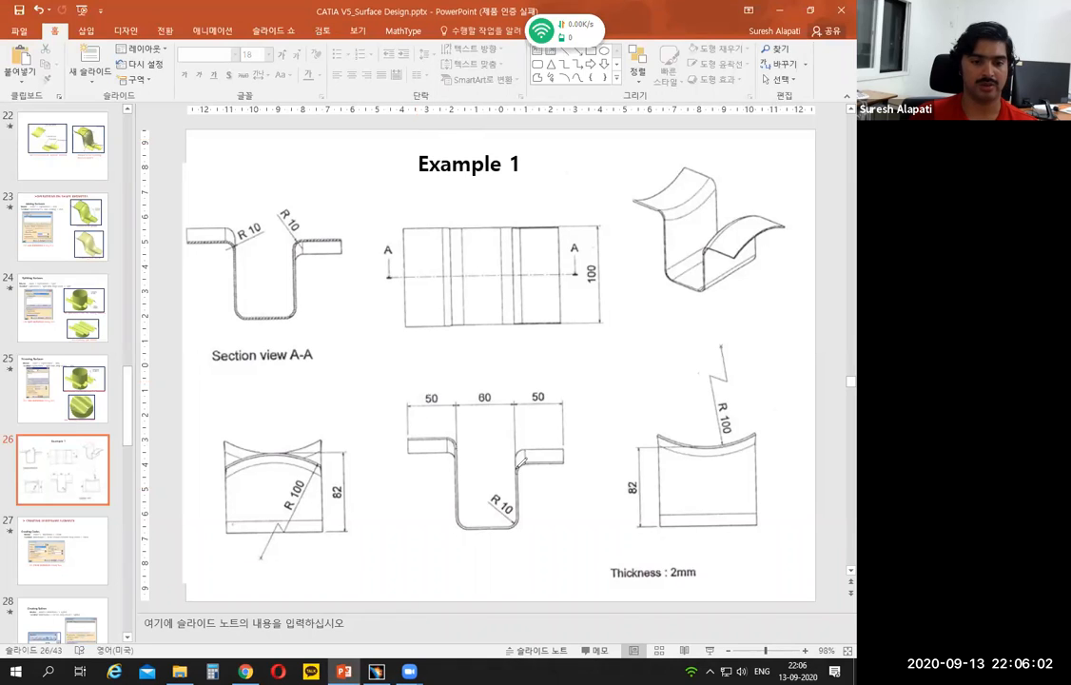
drag(518, 466, 519, 405)
mouse_move(566, 456)
mouse_down()
mouse_move(565, 393)
mouse_move(543, 378)
mouse_up()
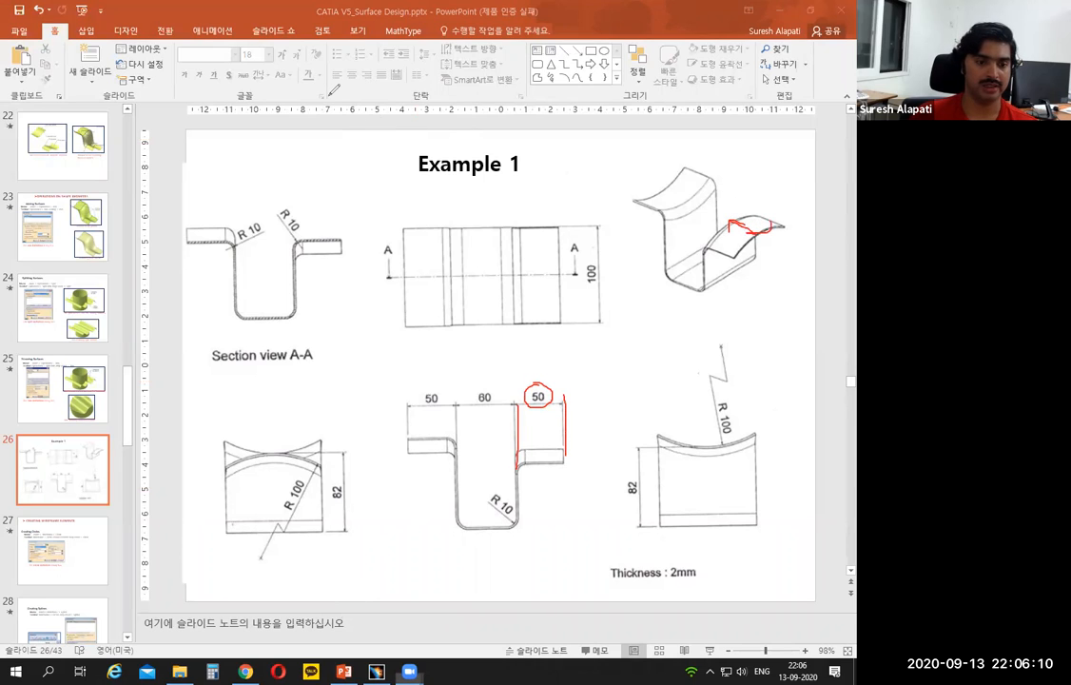
Step: Switch to CATIA and extrude the arc sketch as a surface, 50 mm outward from the wall and 0 mm for Limit 2
click(376, 671)
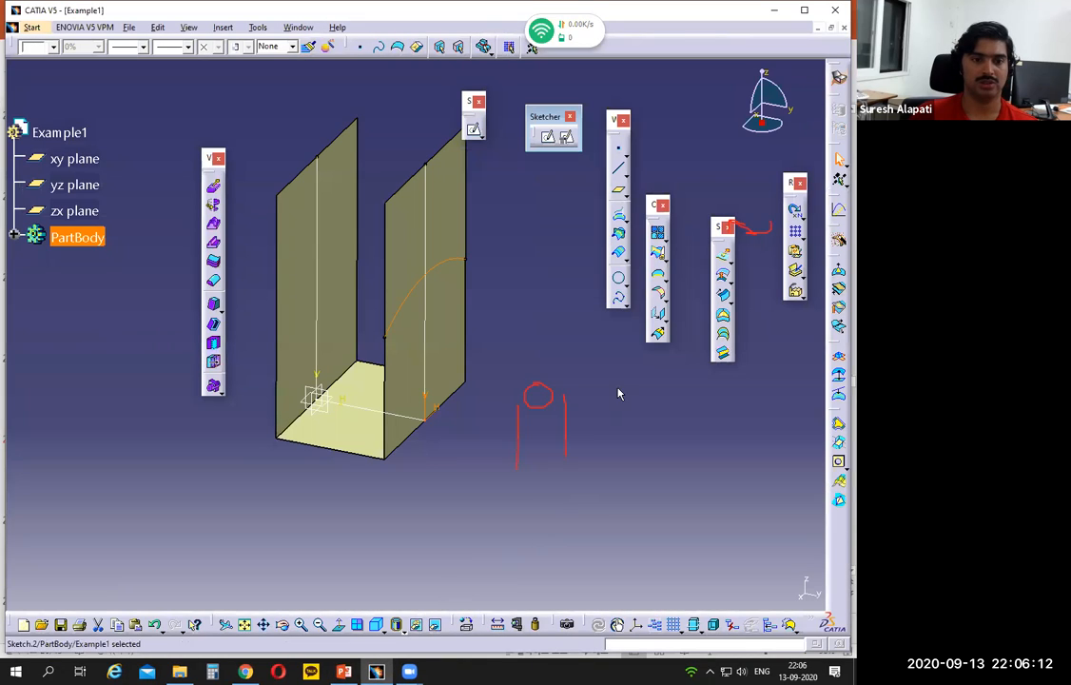
click(705, 107)
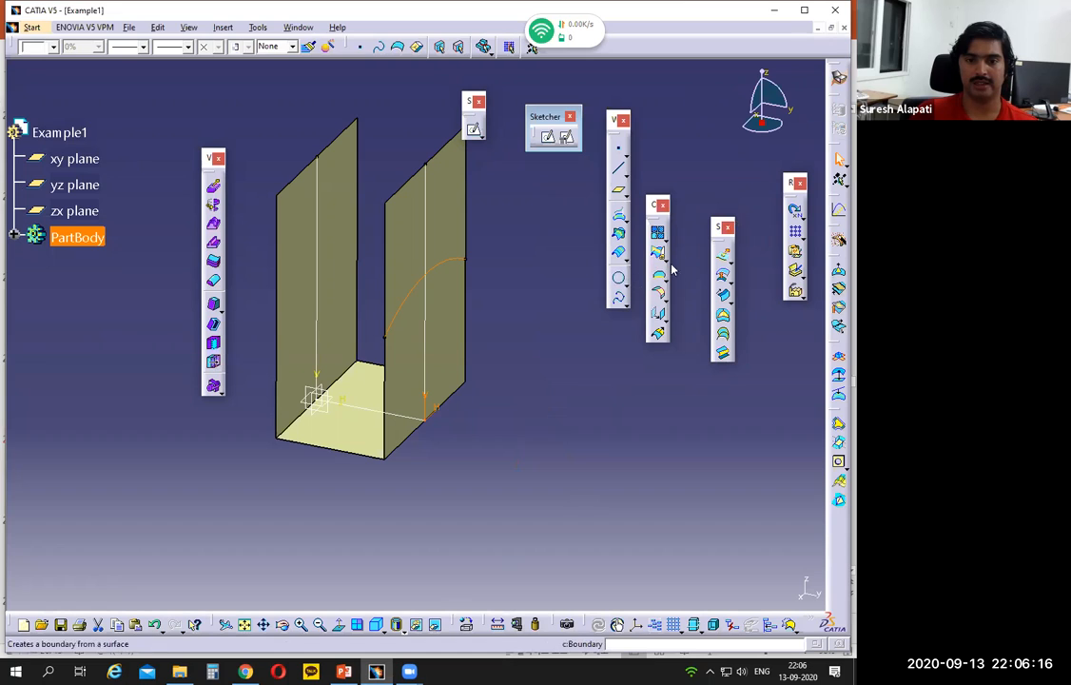
click(722, 259)
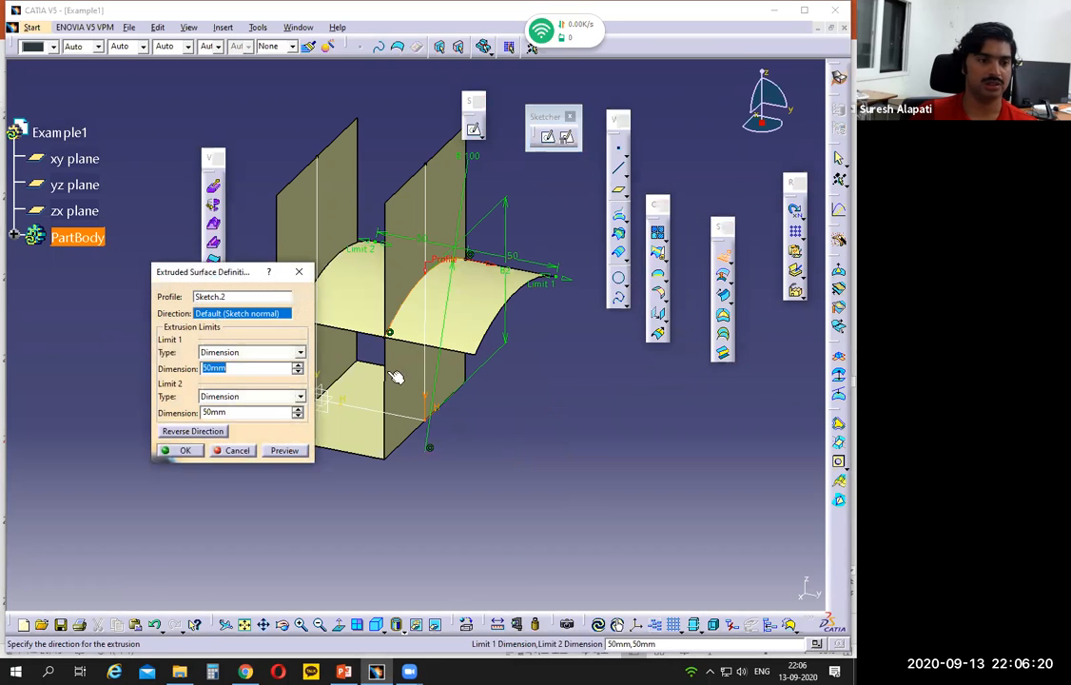
click(209, 412)
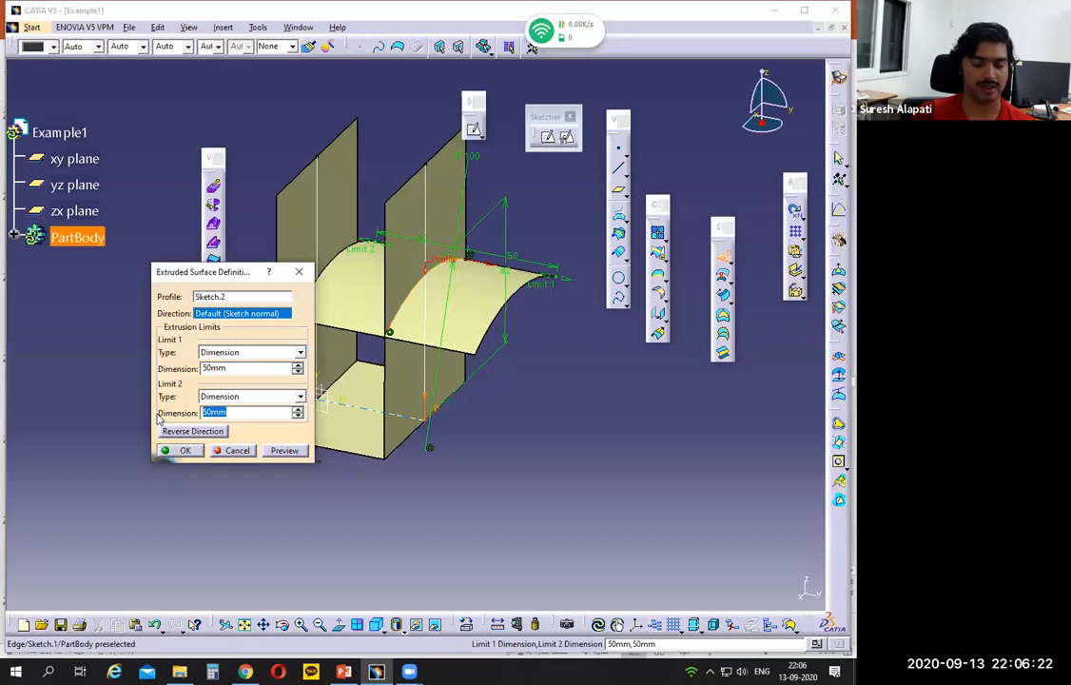
text(0)
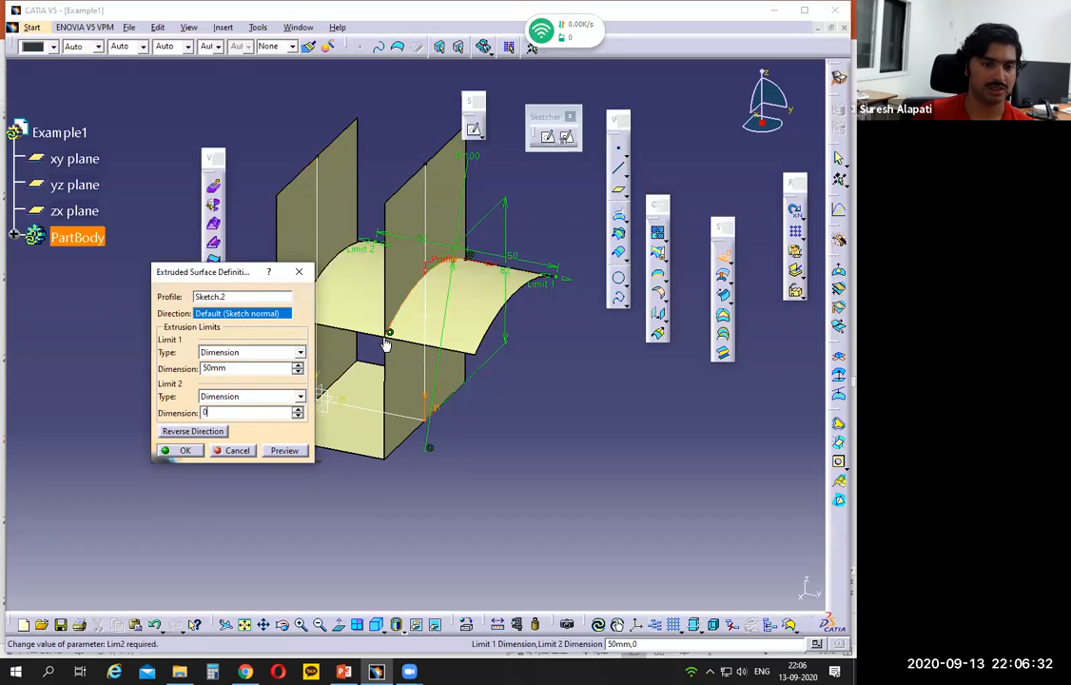
key(Return)
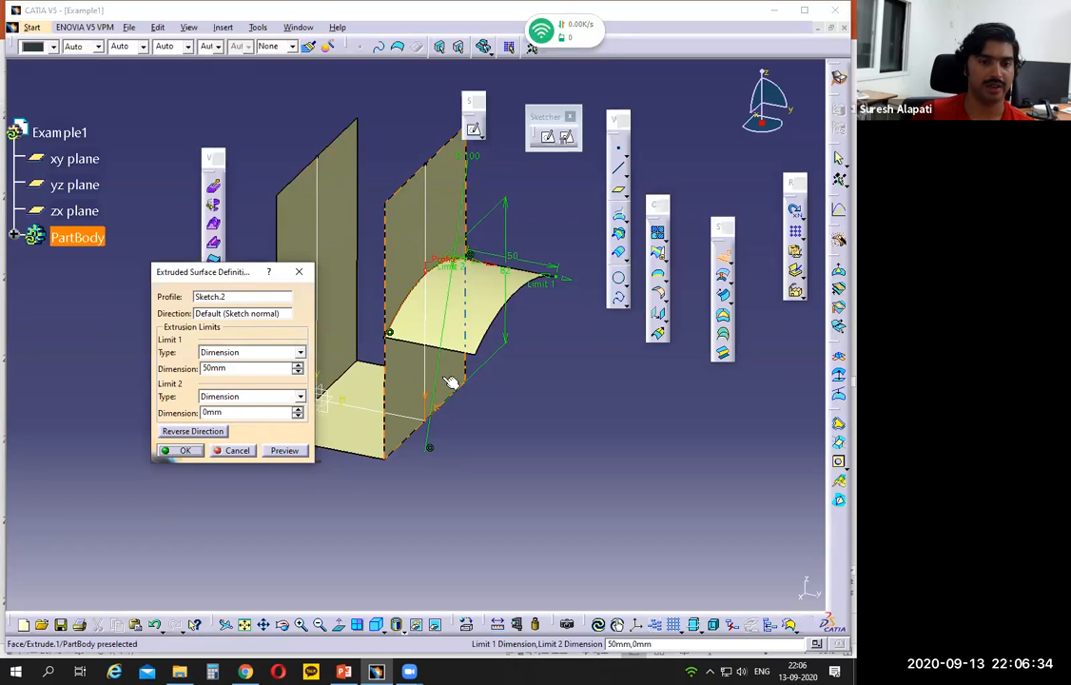
click(172, 455)
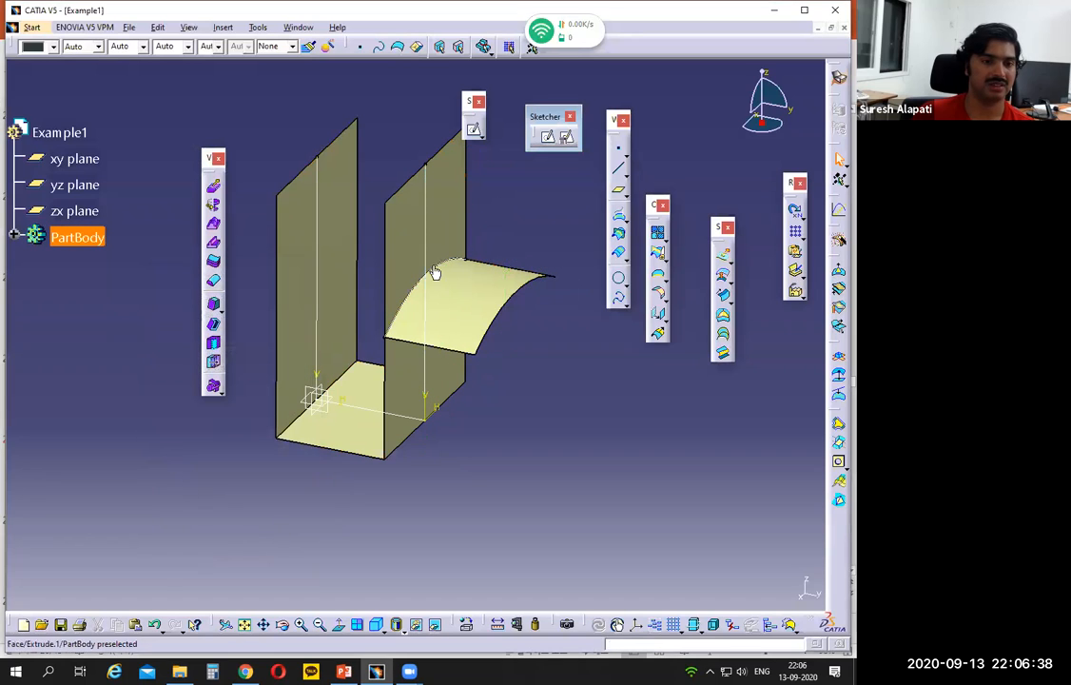
Step: Trim the channel surface with the arched flange surface, keeping the channel below the flange and discarding the wall portion above it
click(411, 219)
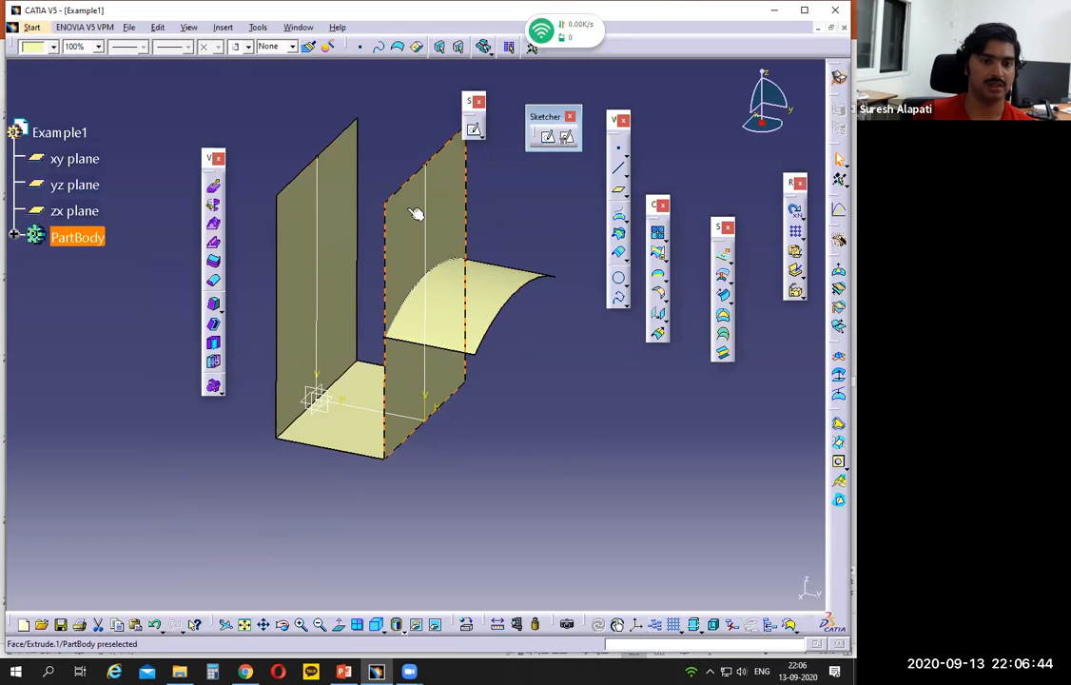
click(552, 347)
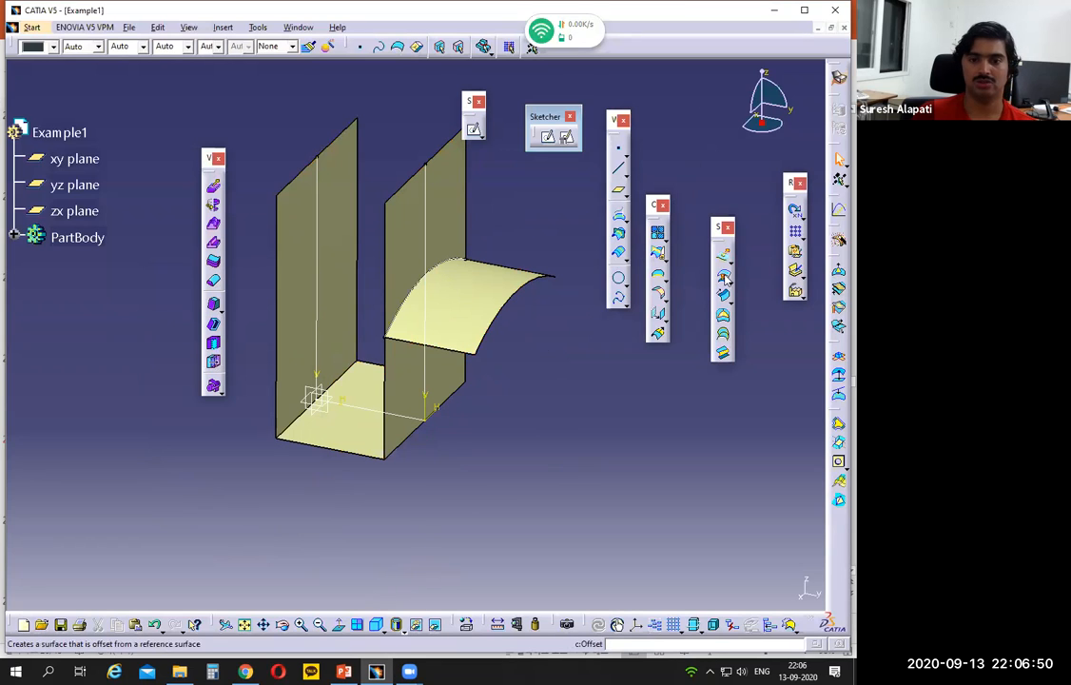
click(656, 259)
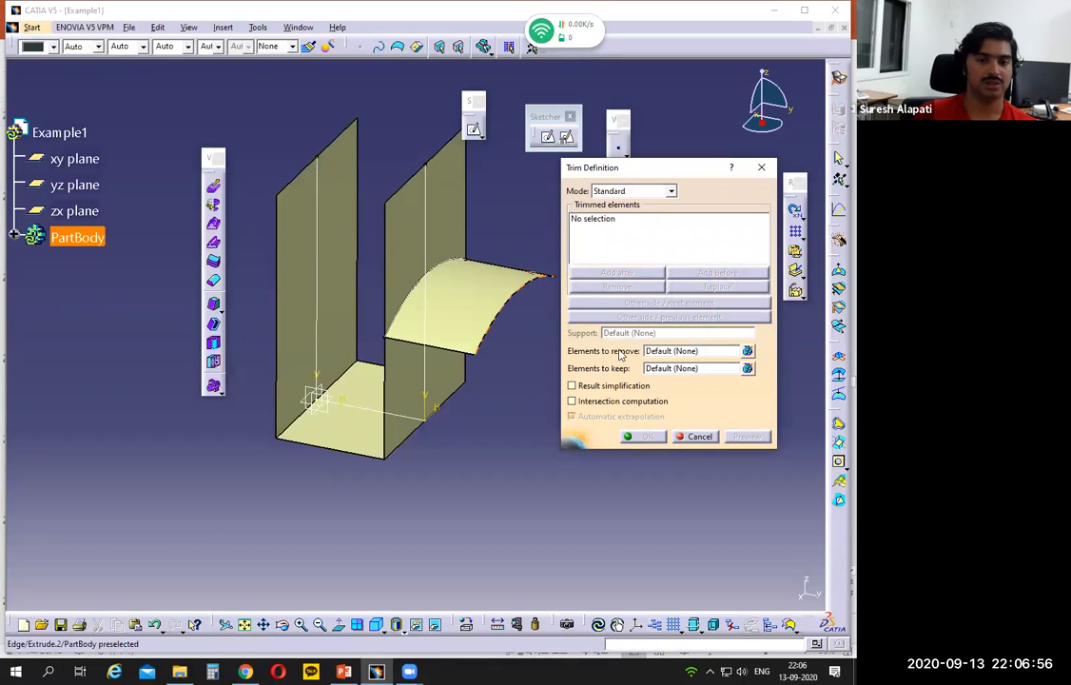
click(697, 438)
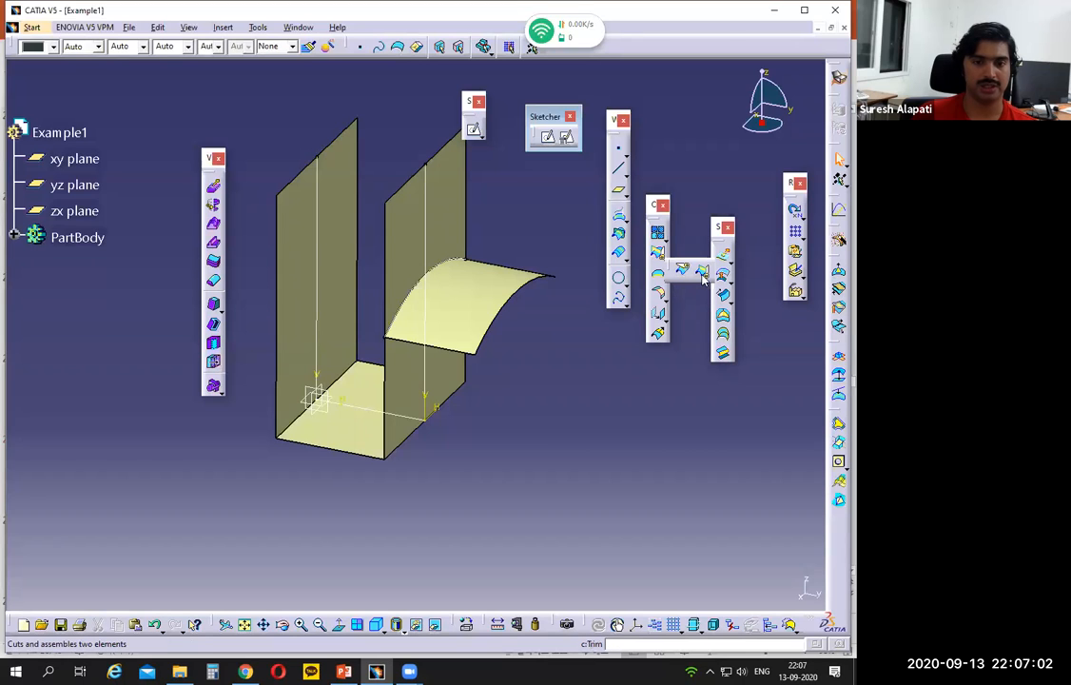
click(702, 275)
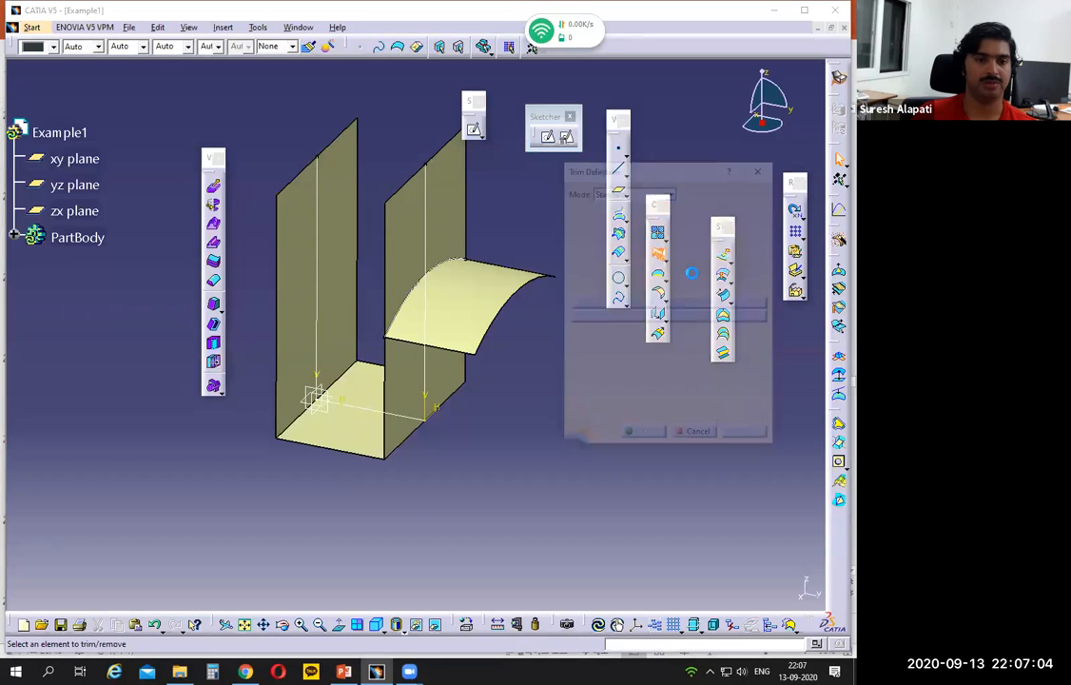
click(447, 214)
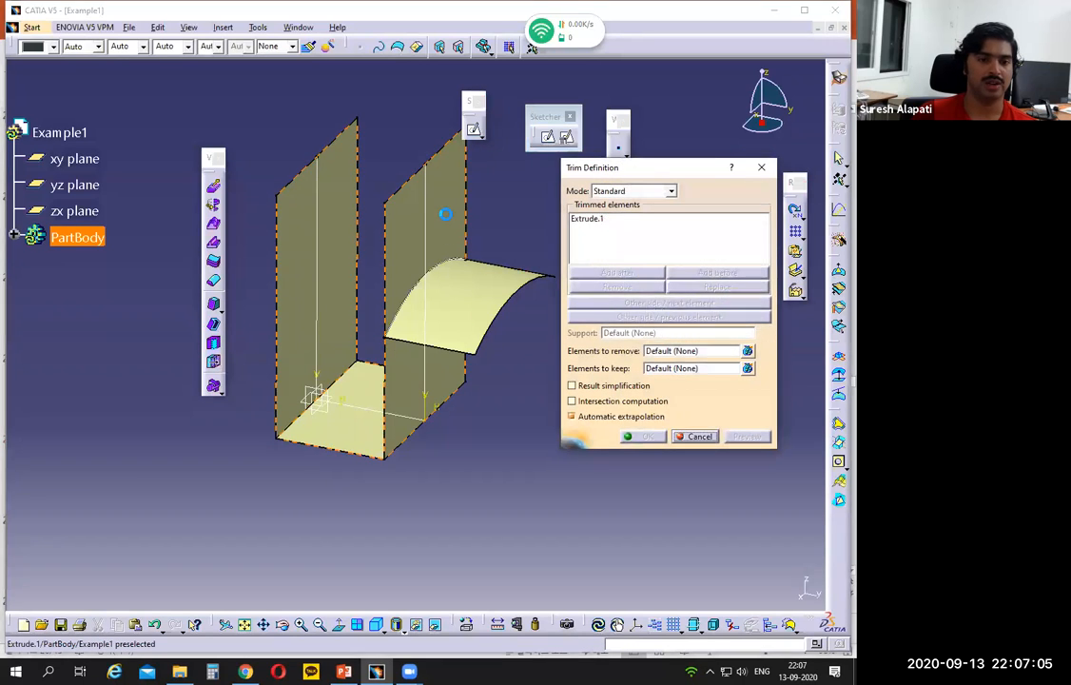
click(478, 282)
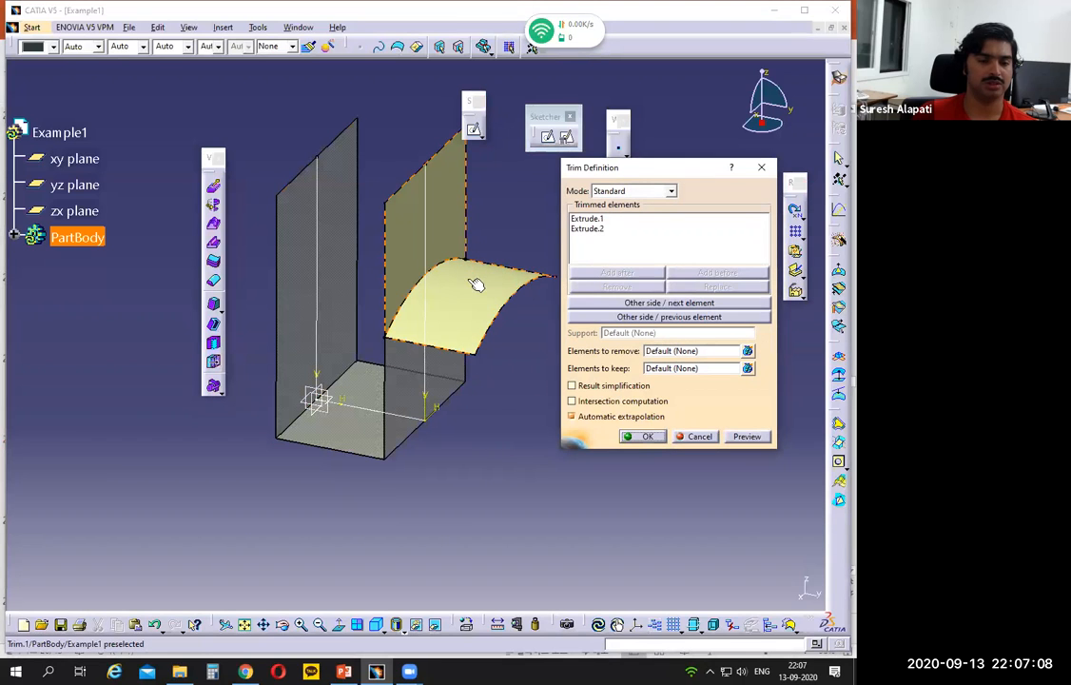
click(662, 303)
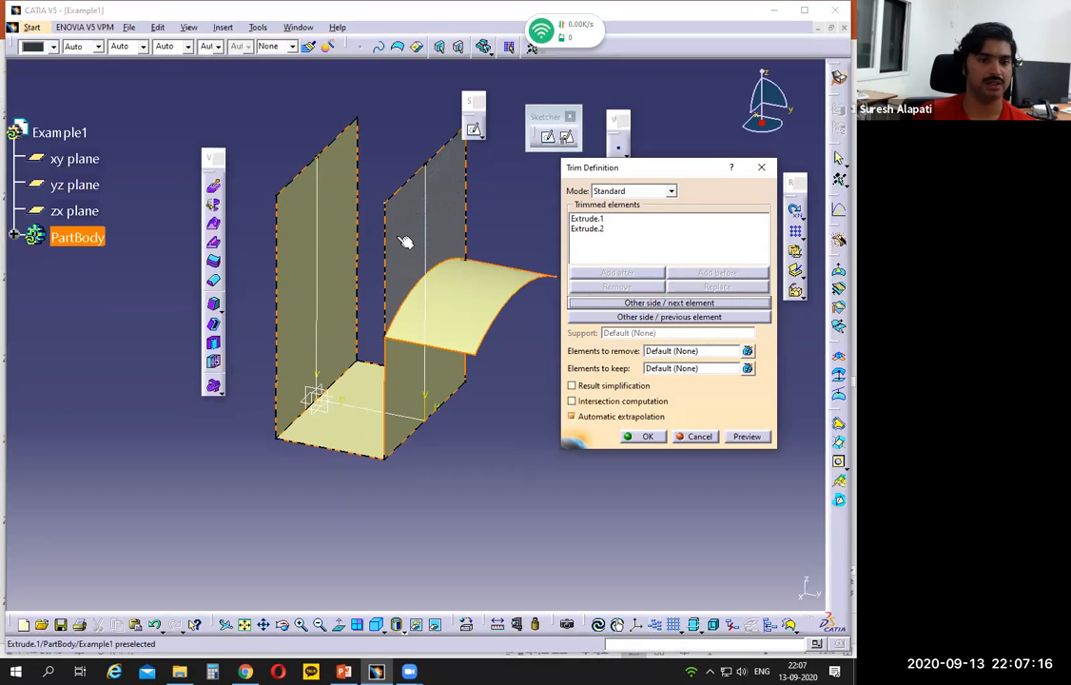
click(647, 437)
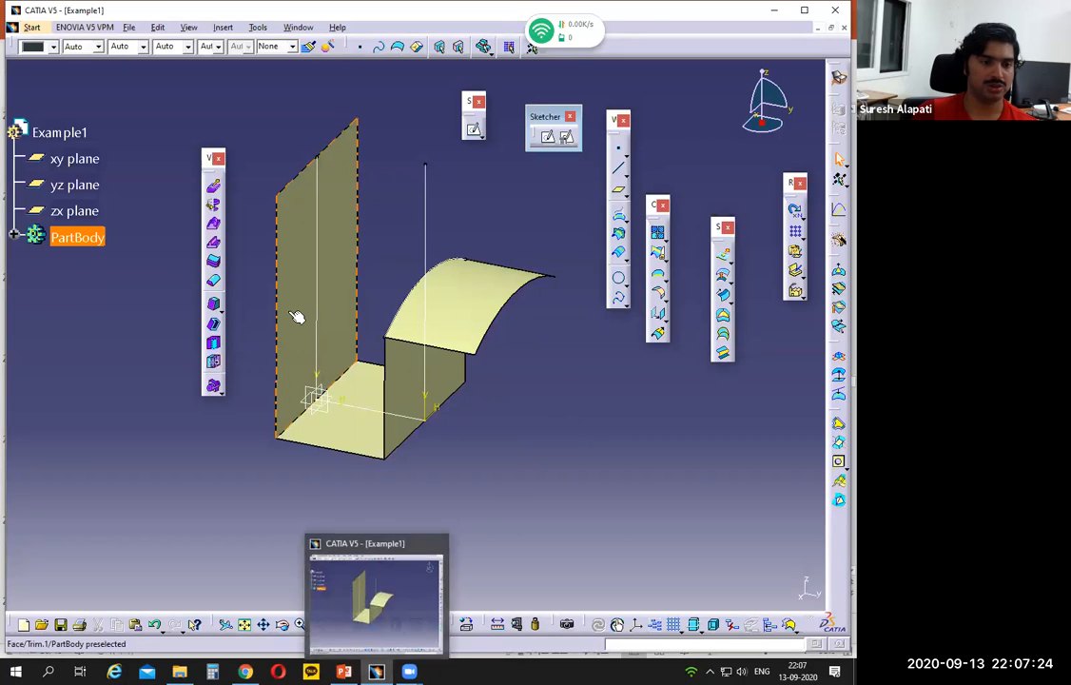
Step: Switch to PowerPoint and mark the left flange's concave arc, its centre line and its R100 radius on the Example 1 views
click(350, 670)
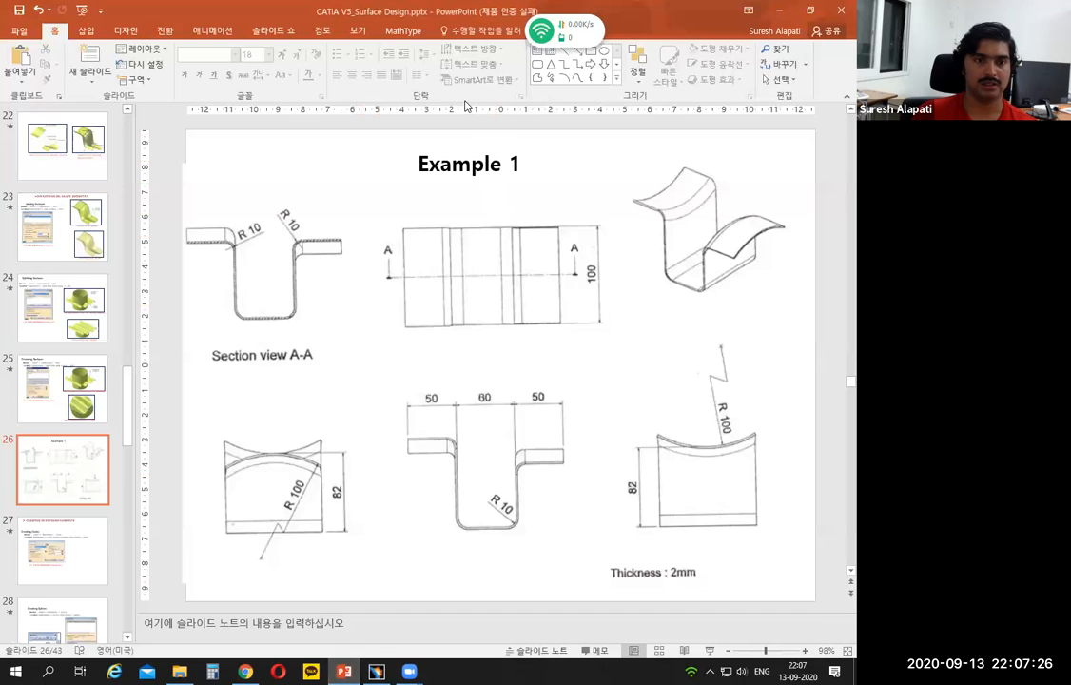
drag(668, 202, 713, 169)
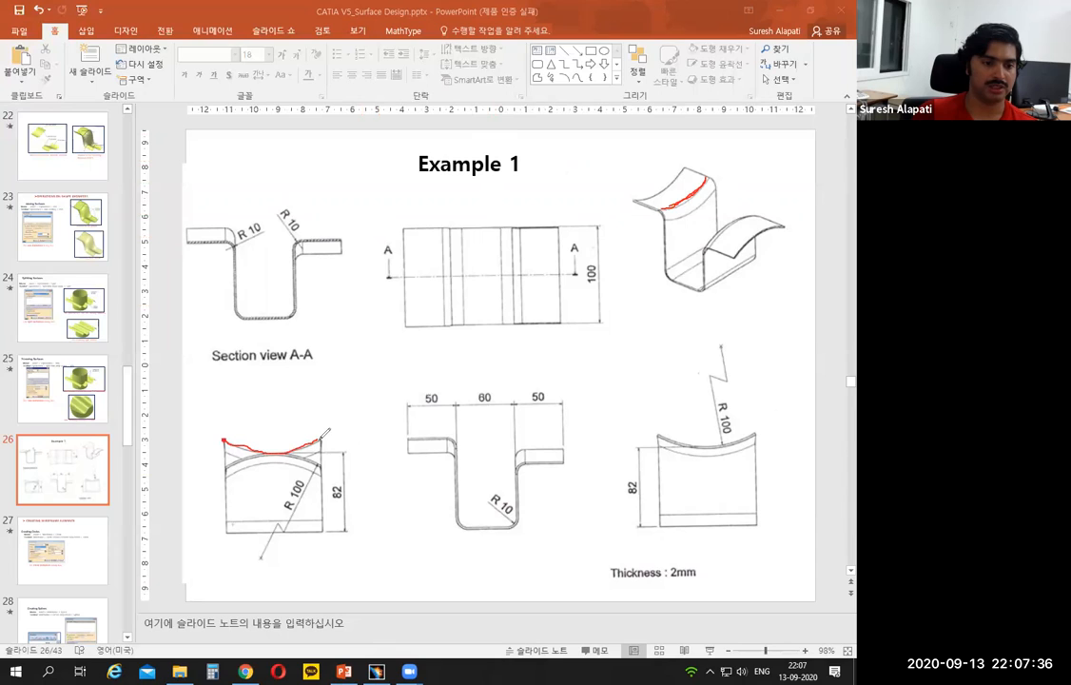
drag(272, 310, 273, 334)
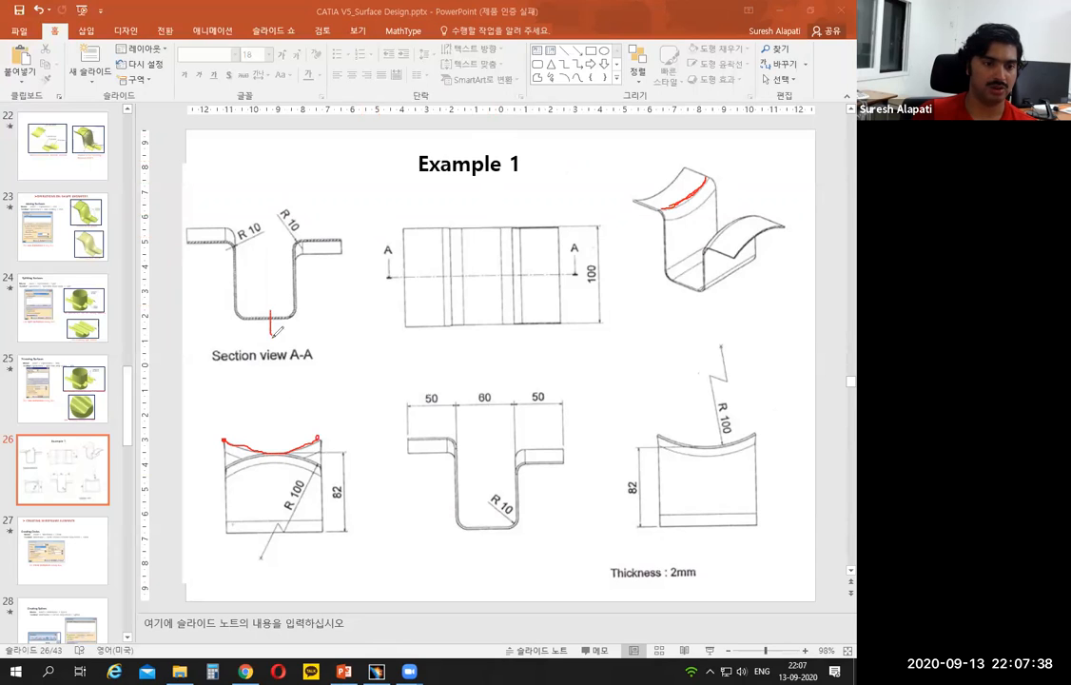
drag(274, 464, 276, 520)
mouse_move(267, 397)
mouse_down()
mouse_move(244, 443)
mouse_move(254, 448)
mouse_up()
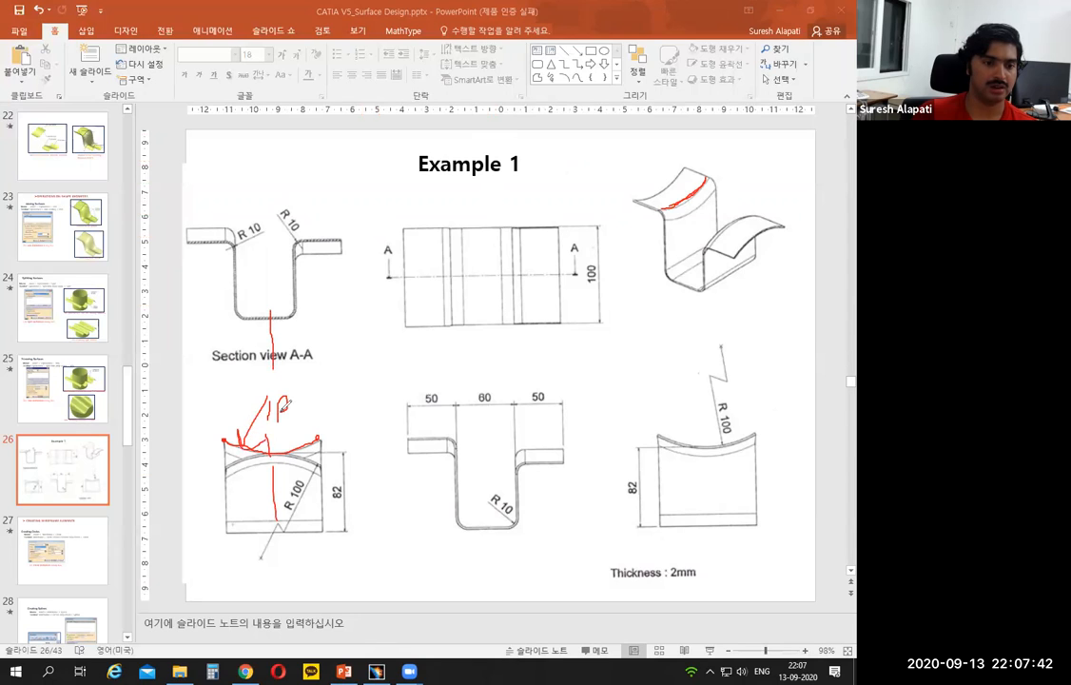
drag(328, 398, 326, 400)
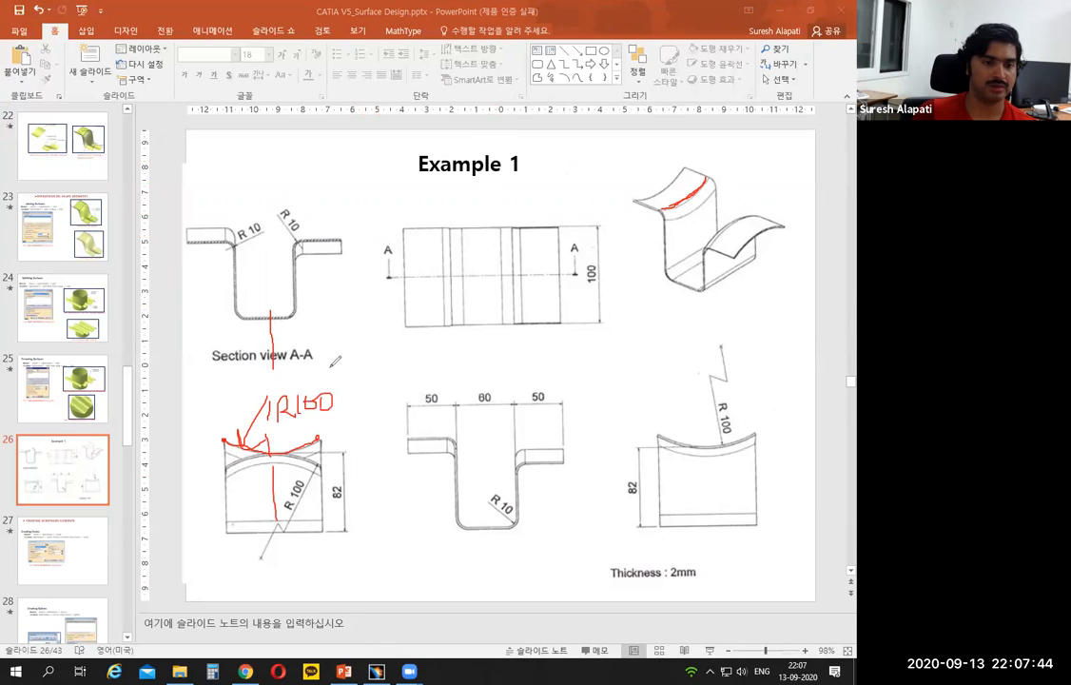
Step: Switch to CATIA and, in a new sketch on the tall wall, draw an upward-opening arc of about 126 mm radius centred on the vertical axis
click(377, 671)
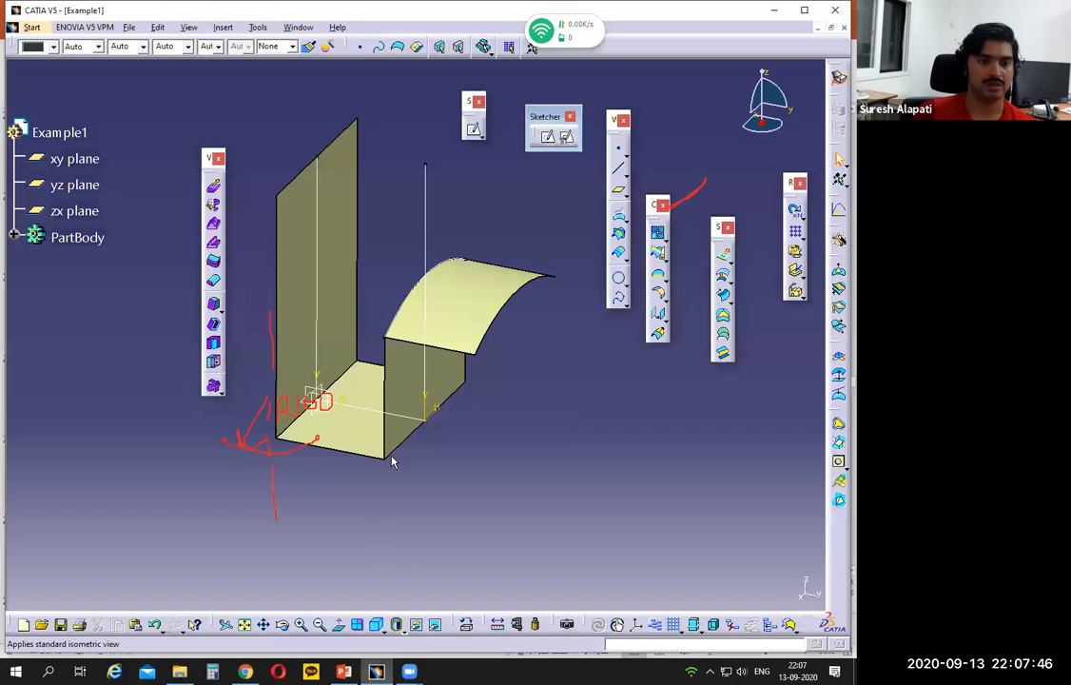
click(332, 259)
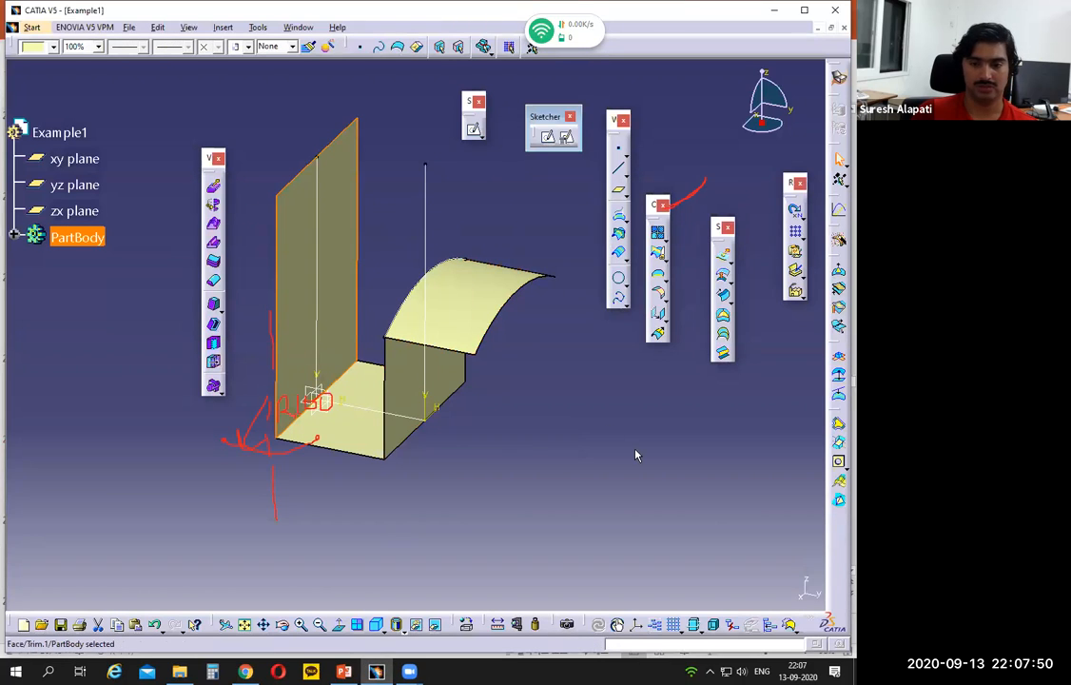
click(474, 129)
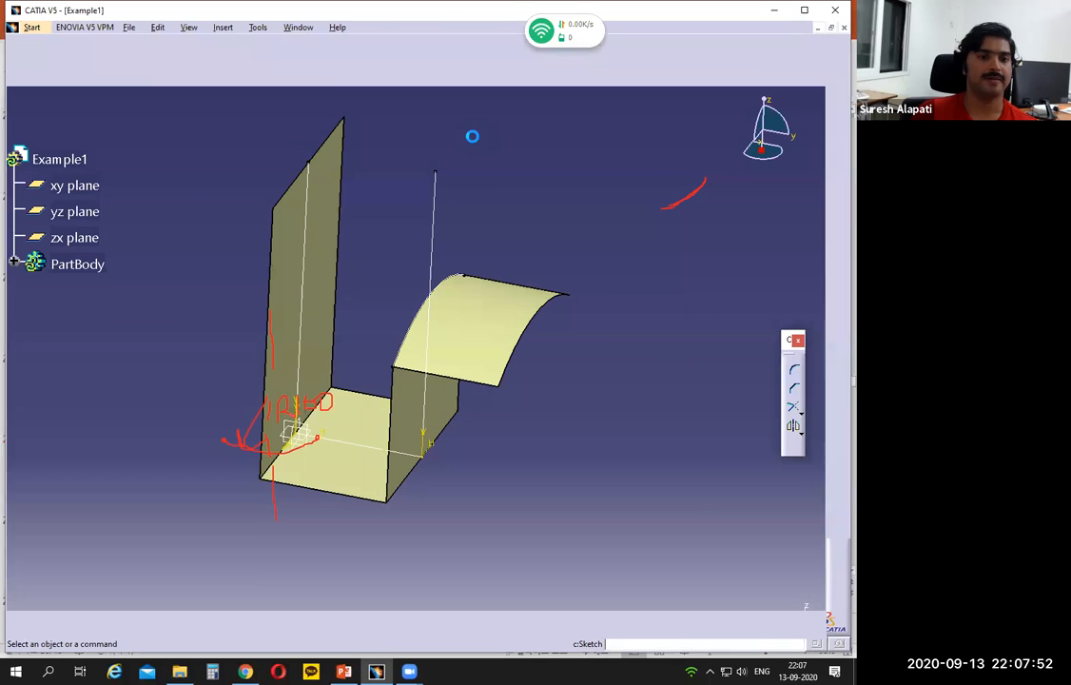
mouse_move(454, 473)
middle_down()
mouse_move(392, 526)
mouse_move(362, 572)
middle_up()
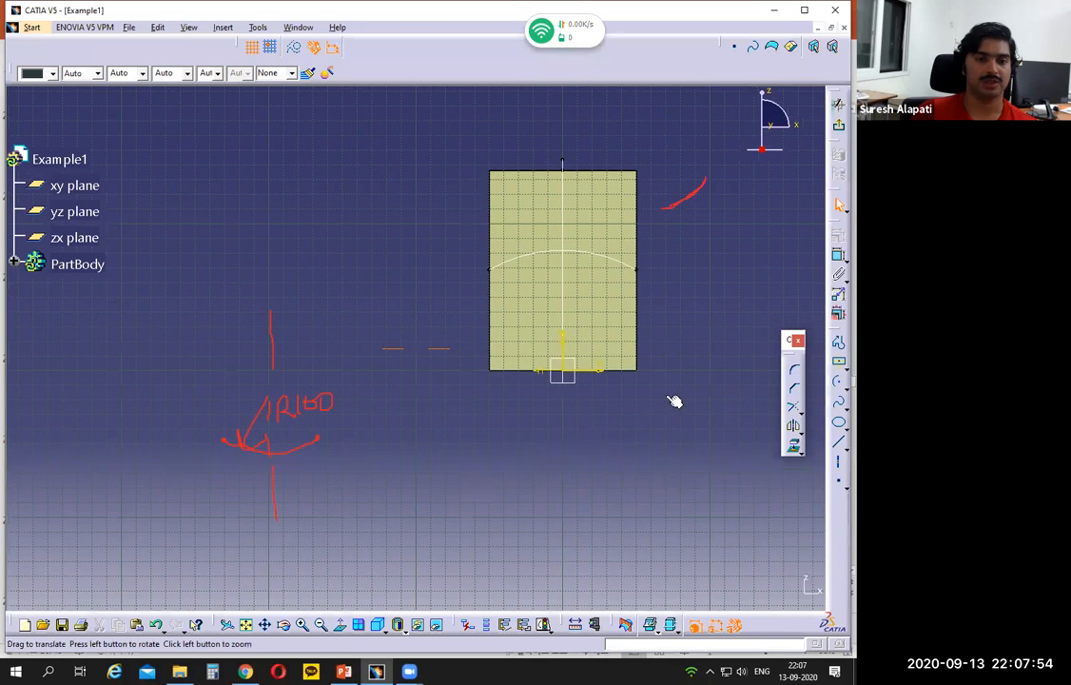
click(836, 382)
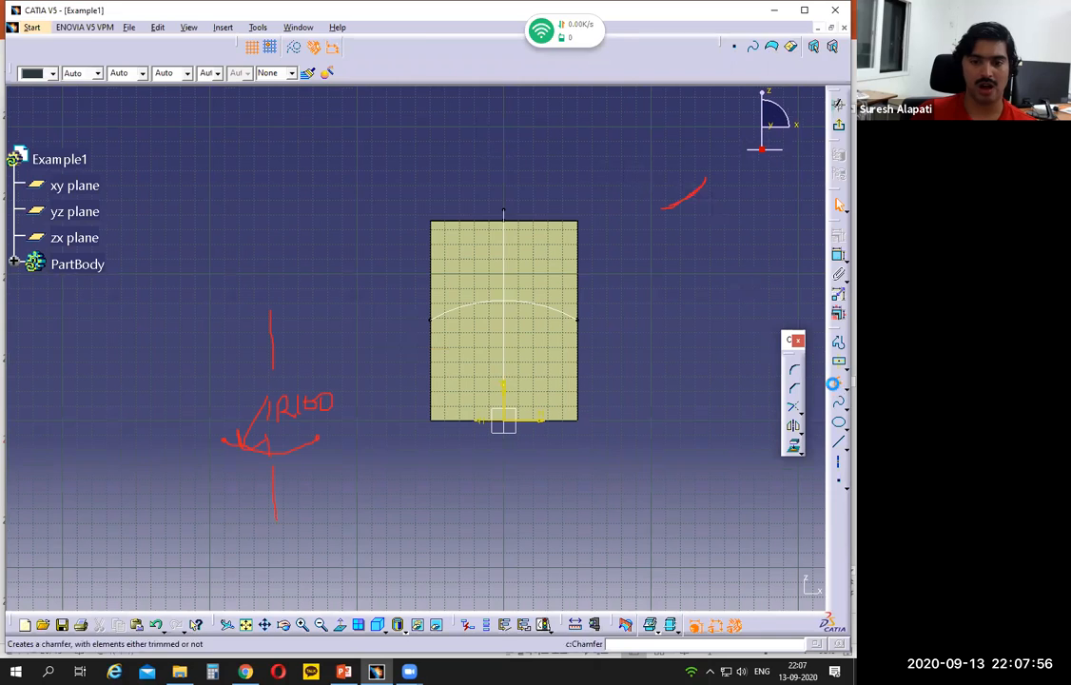
click(503, 105)
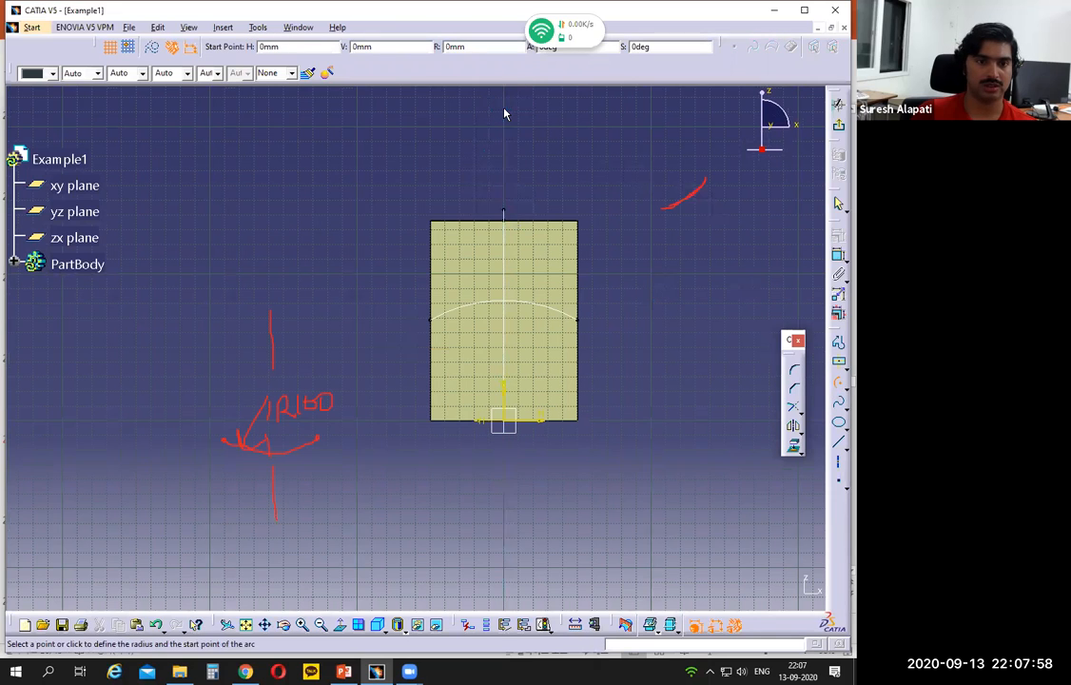
click(405, 269)
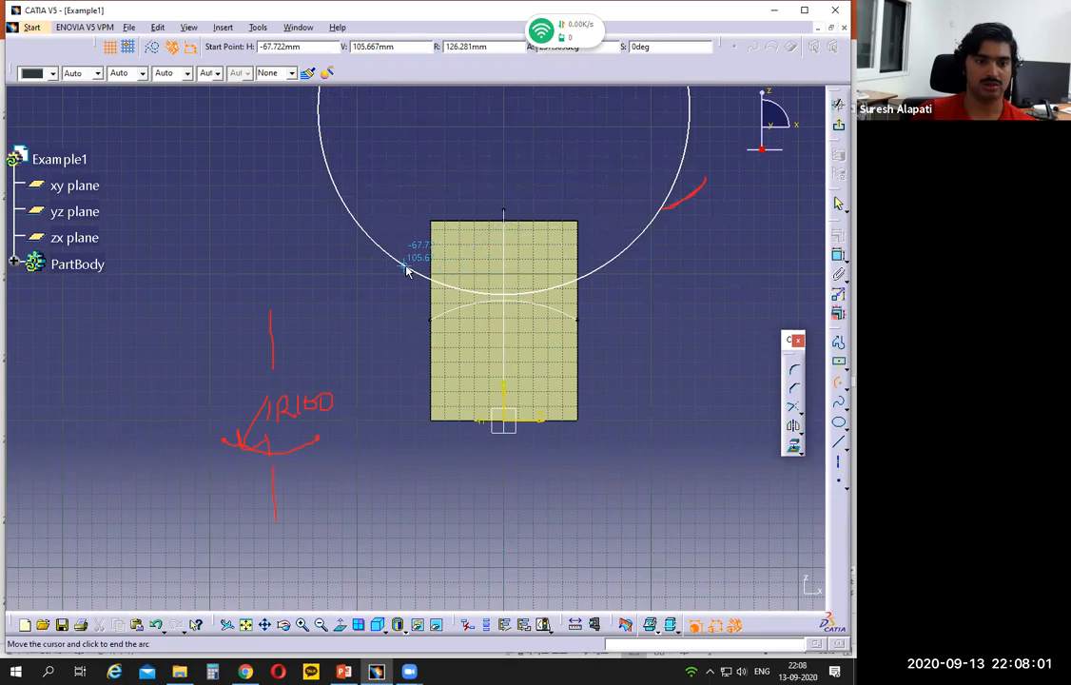
click(616, 273)
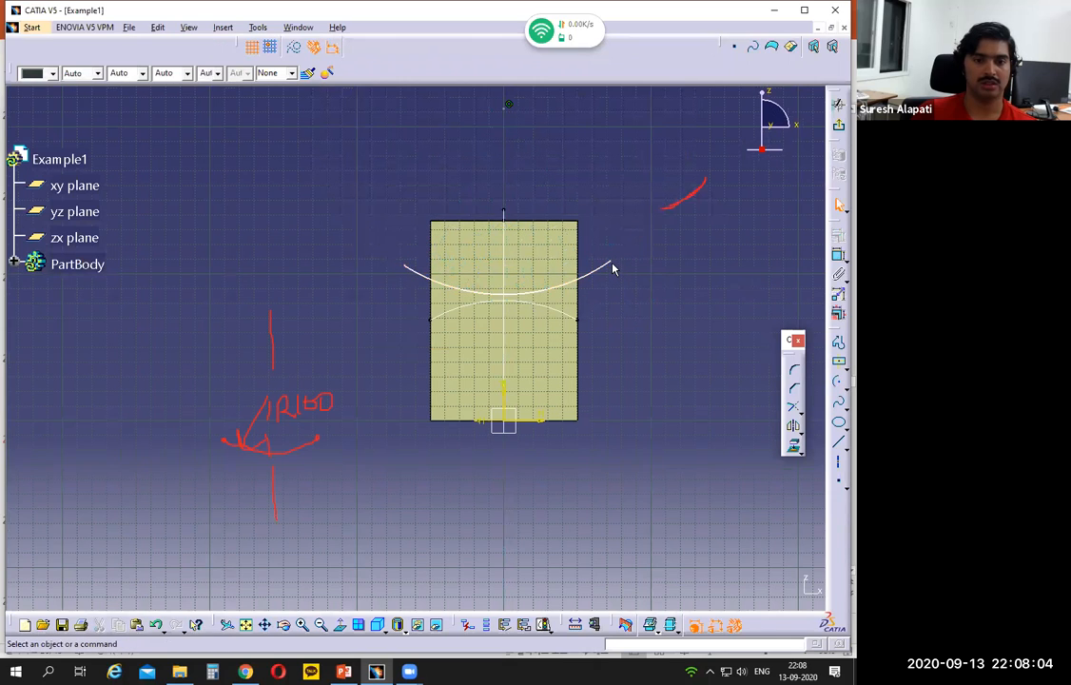
Step: Constrain the new arc's two endpoints to coincide with the side edges of the tall wall
click(610, 261)
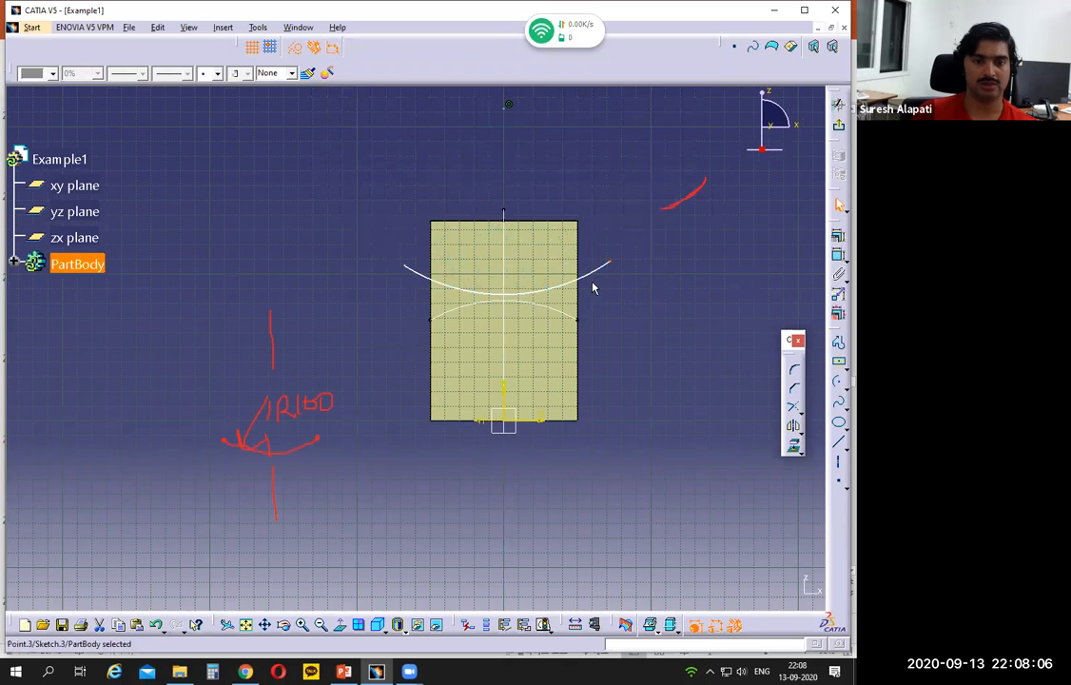
ctrl+click(575, 290)
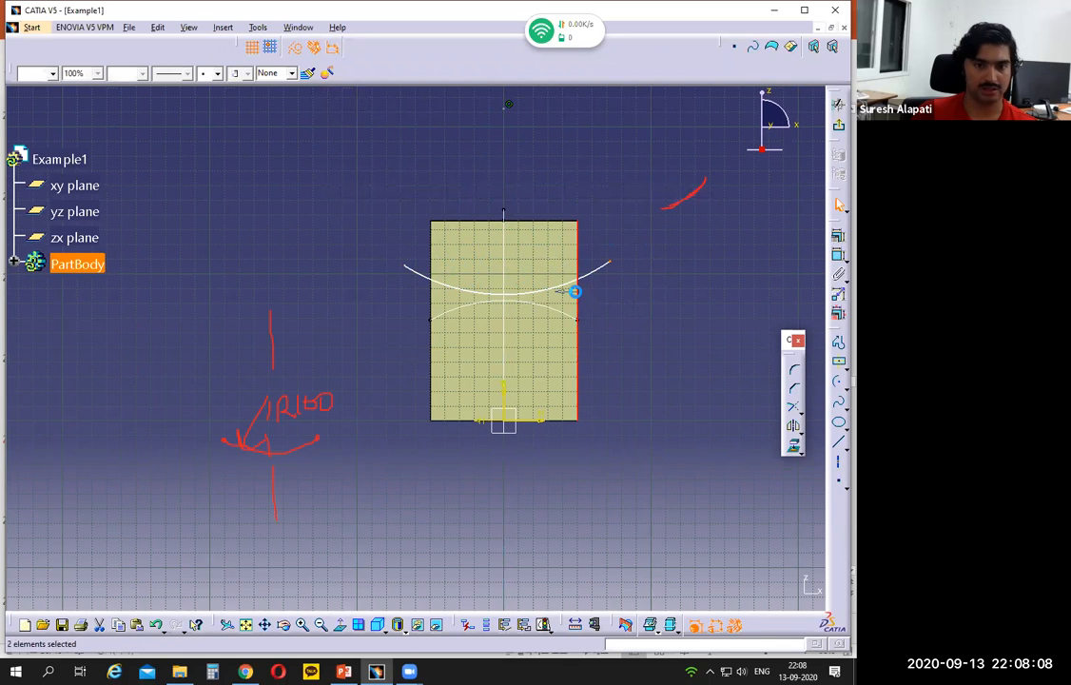
click(838, 236)
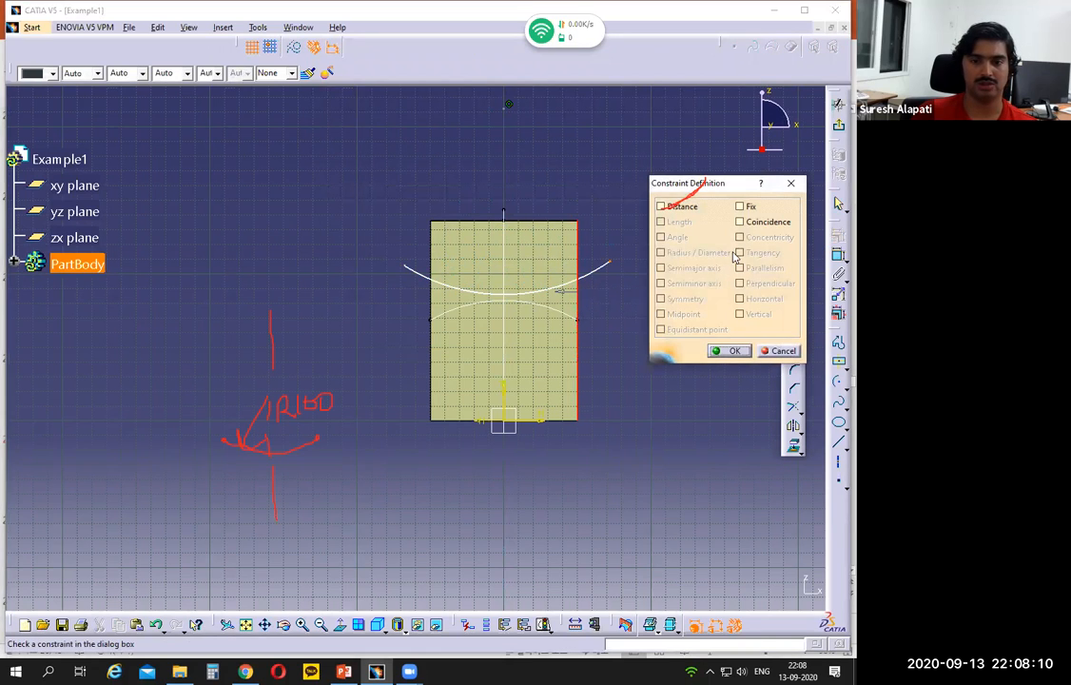
click(741, 222)
click(720, 350)
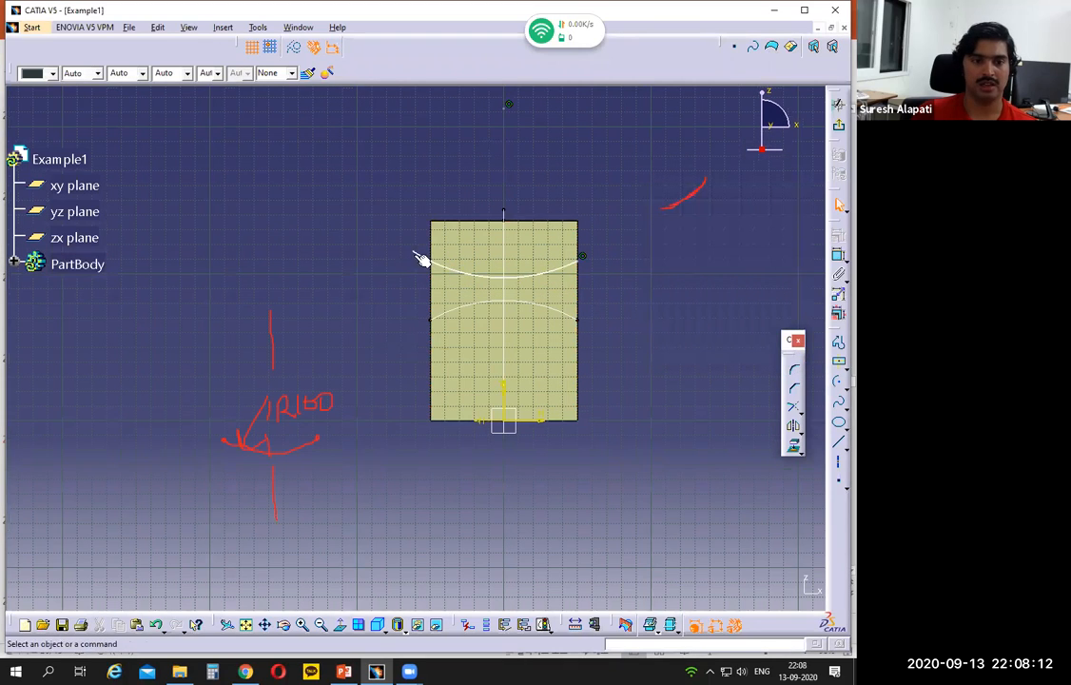
click(432, 291)
click(838, 236)
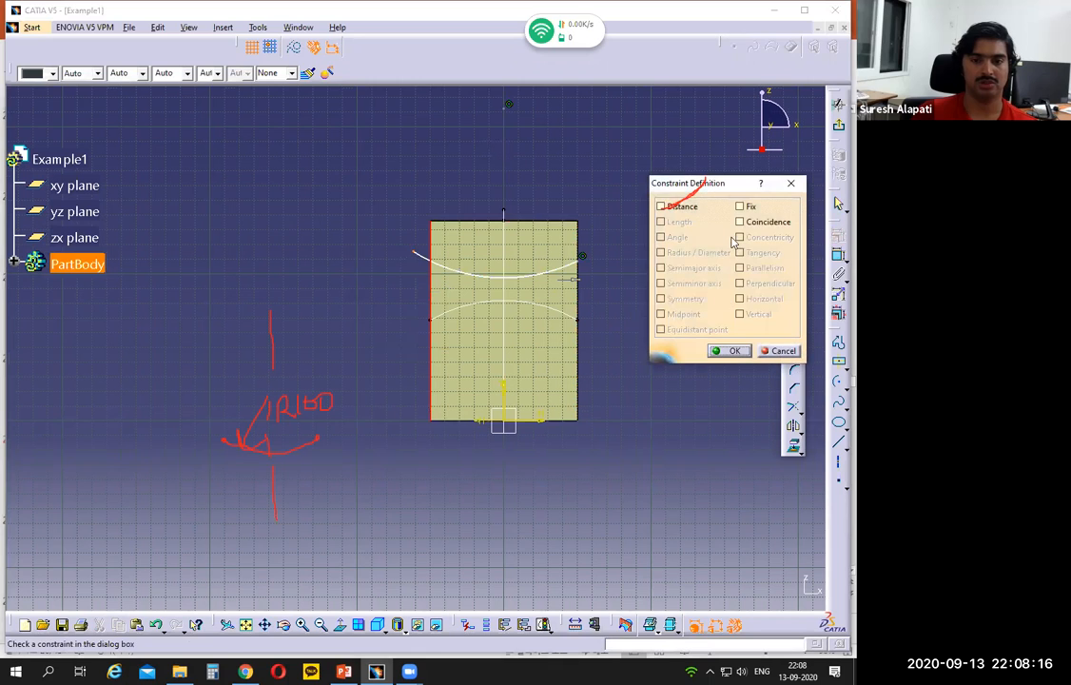
click(740, 221)
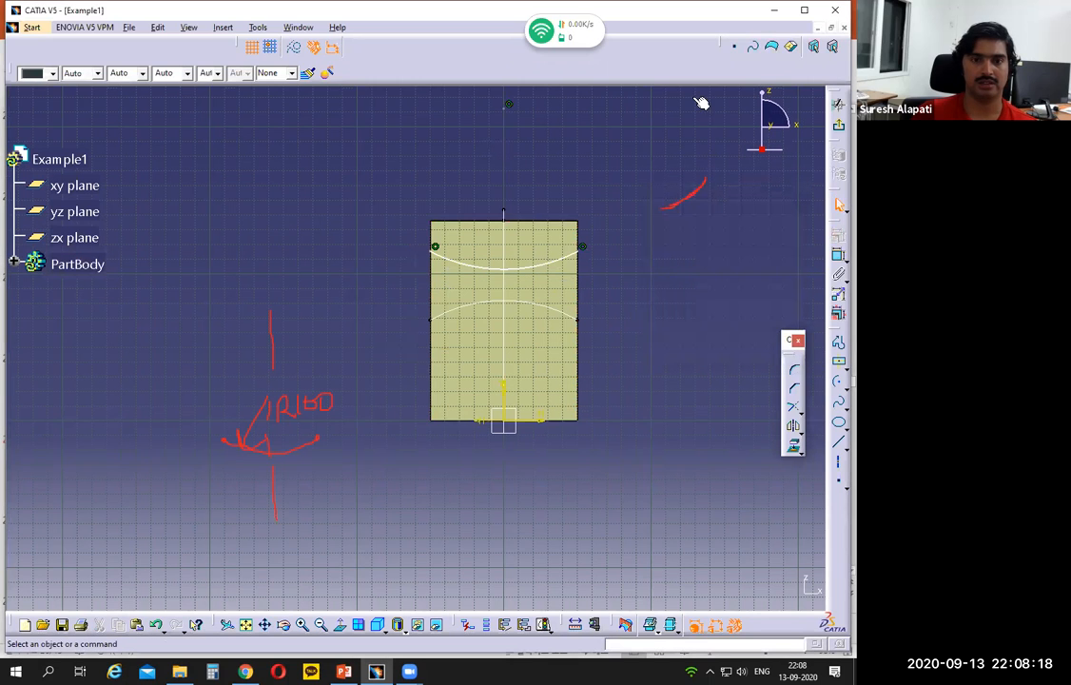
Step: Constrain the concave arc tangent to the right flange's arch curve
ctrl+middle_drag(699, 411, 699, 348)
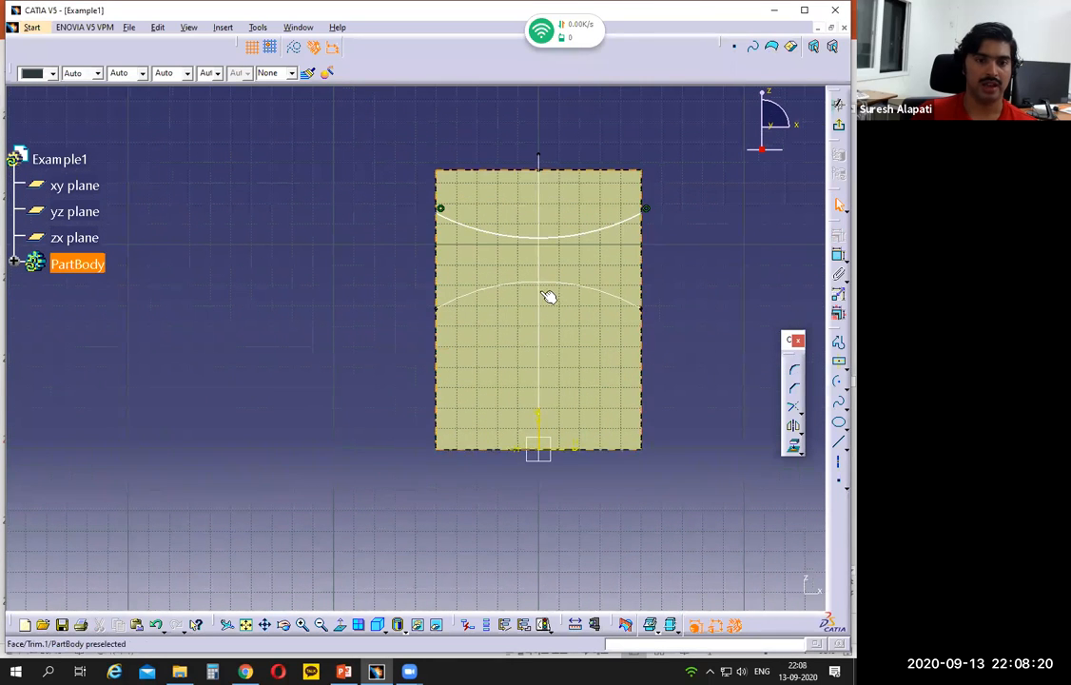
click(527, 280)
ctrl+click(524, 235)
click(837, 254)
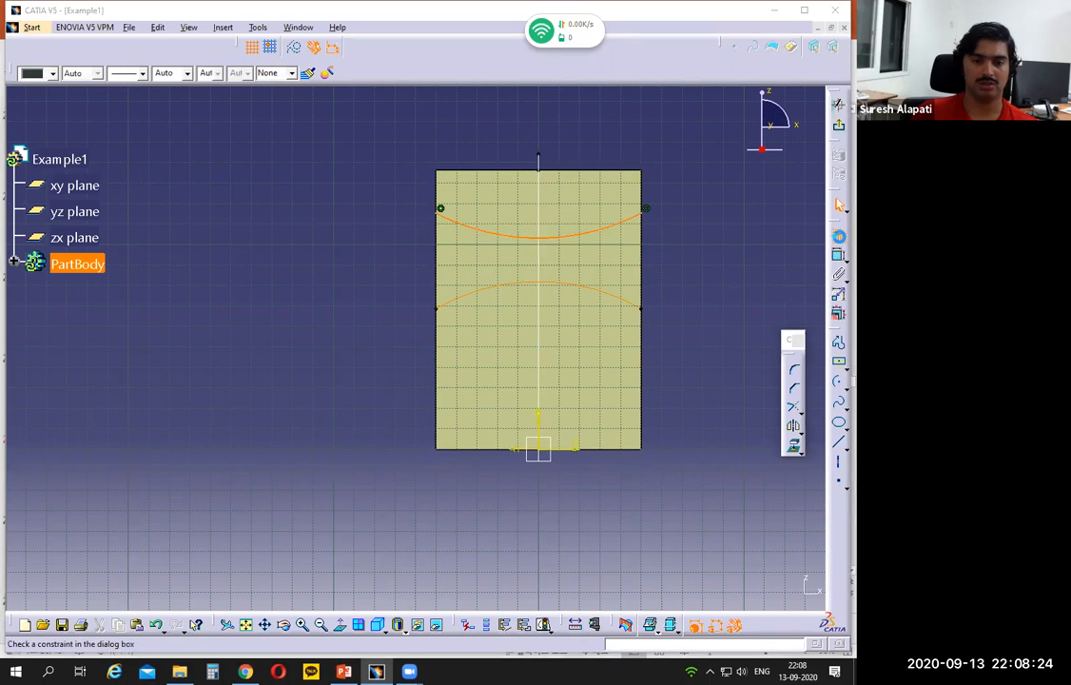
click(739, 253)
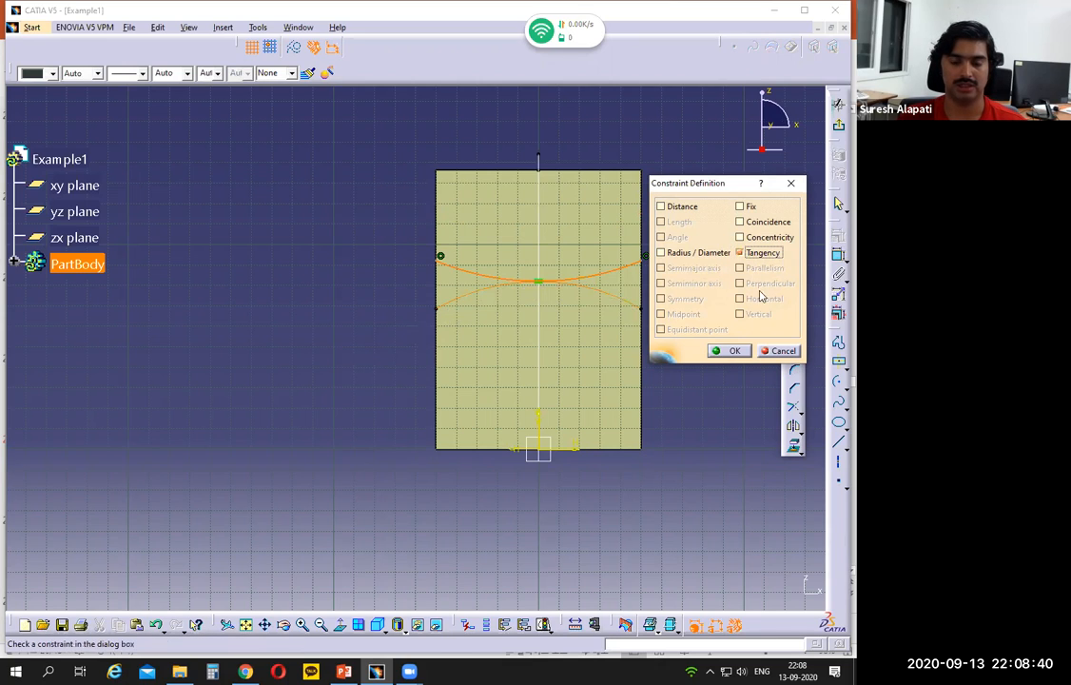
click(733, 351)
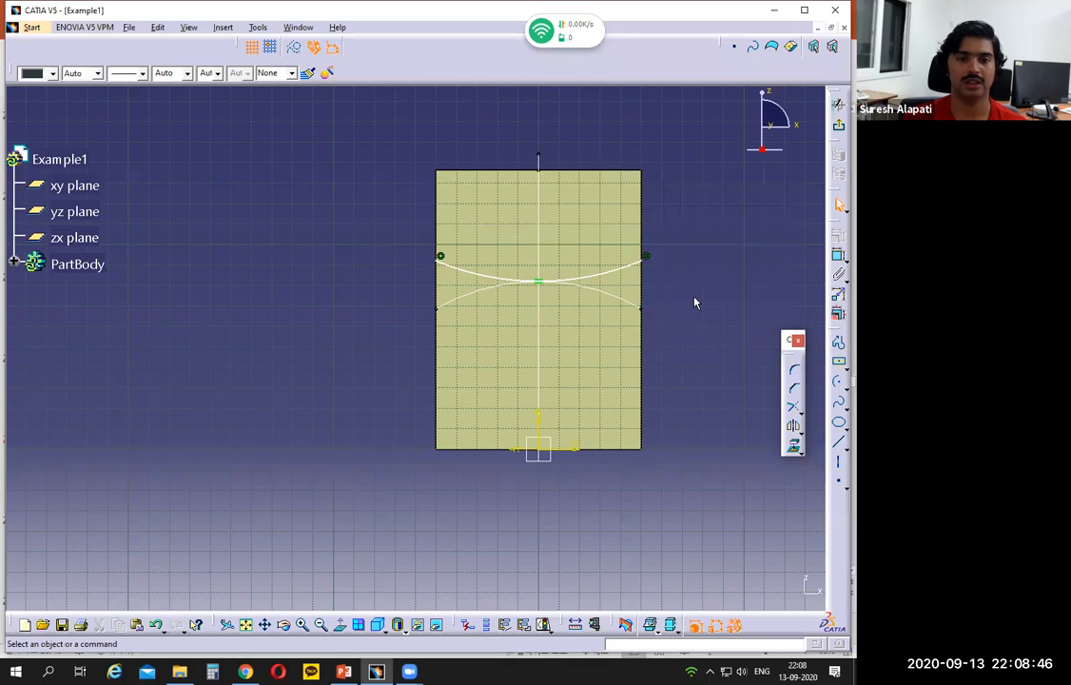
Step: Dimension the concave arc's radius as 100 mm, checking the Example 1 drawing in PowerPoint before returning to CATIA
ctrl+middle_drag(691, 292, 665, 380)
scroll(483, 159, up, 1)
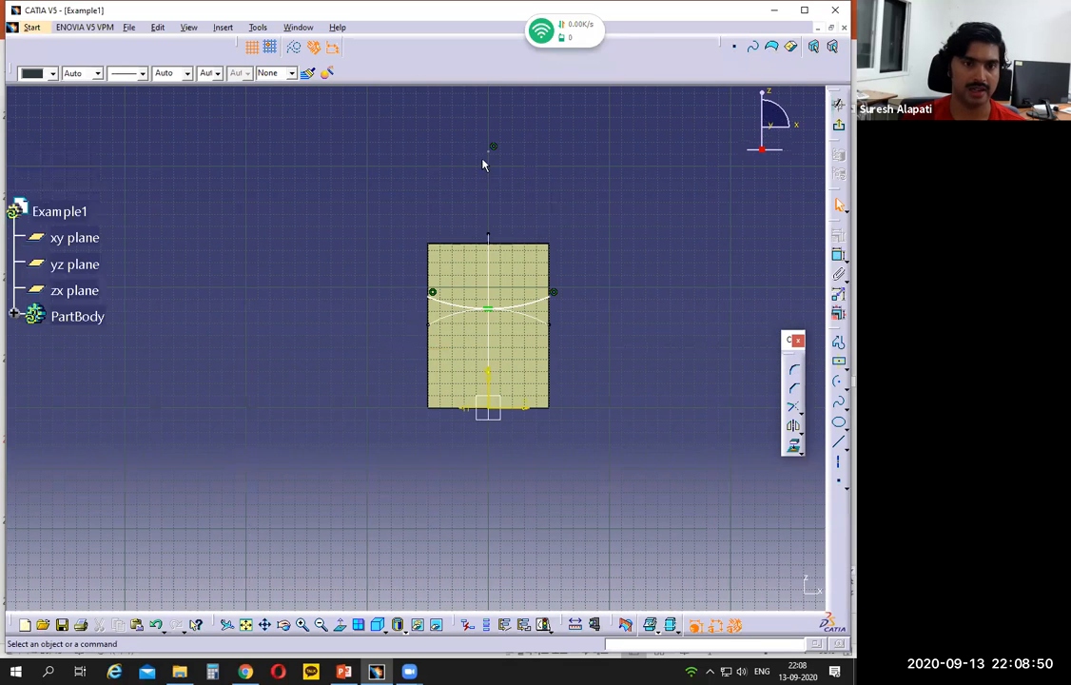
mouse_move(532, 314)
mouse_down()
mouse_move(529, 299)
mouse_move(540, 305)
mouse_up()
click(839, 255)
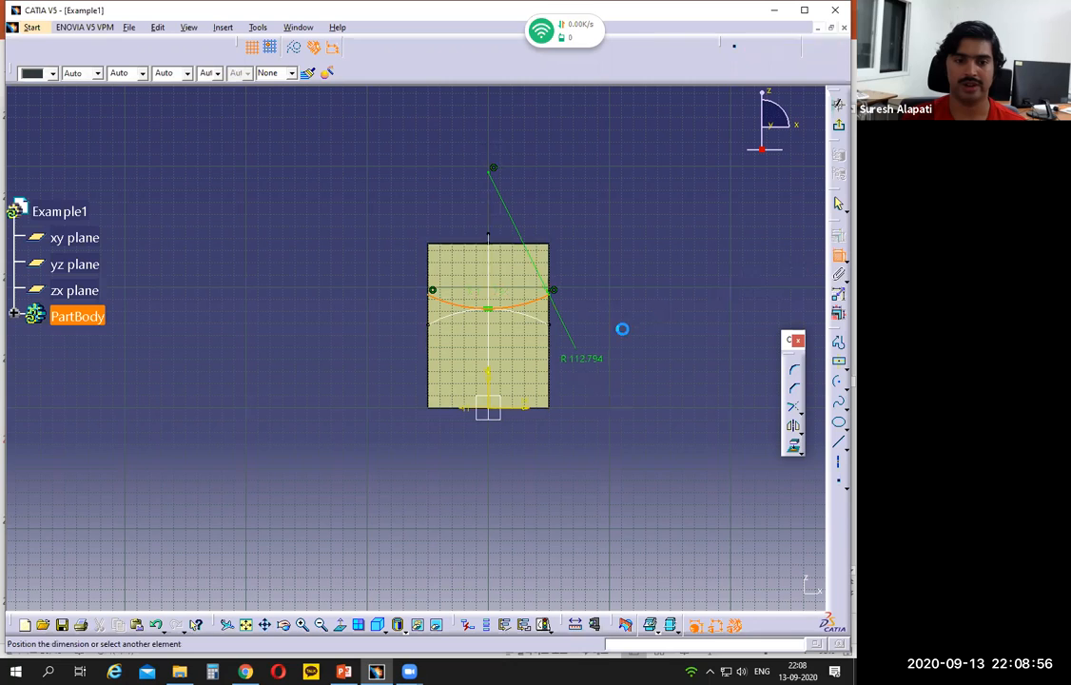
click(593, 354)
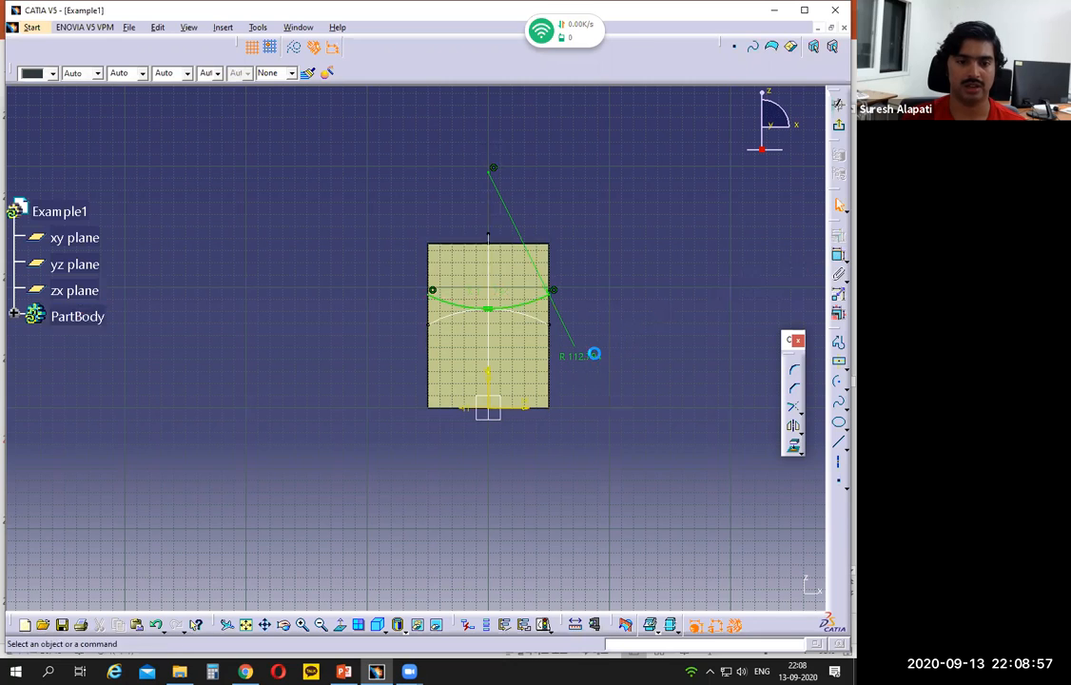
click(377, 671)
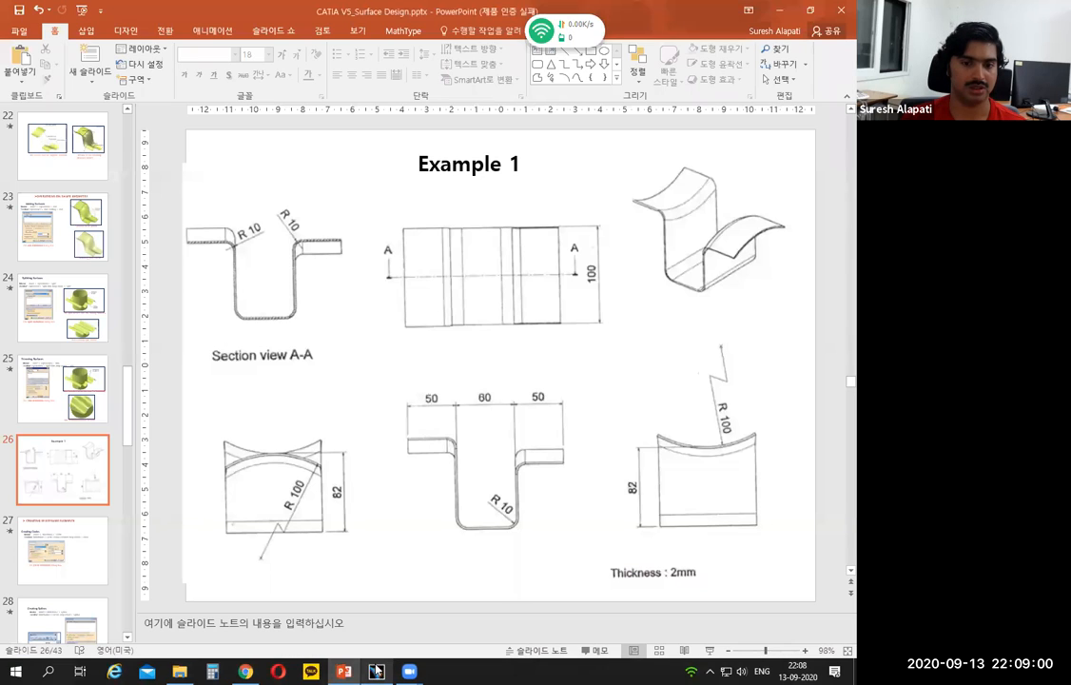
click(376, 671)
click(578, 357)
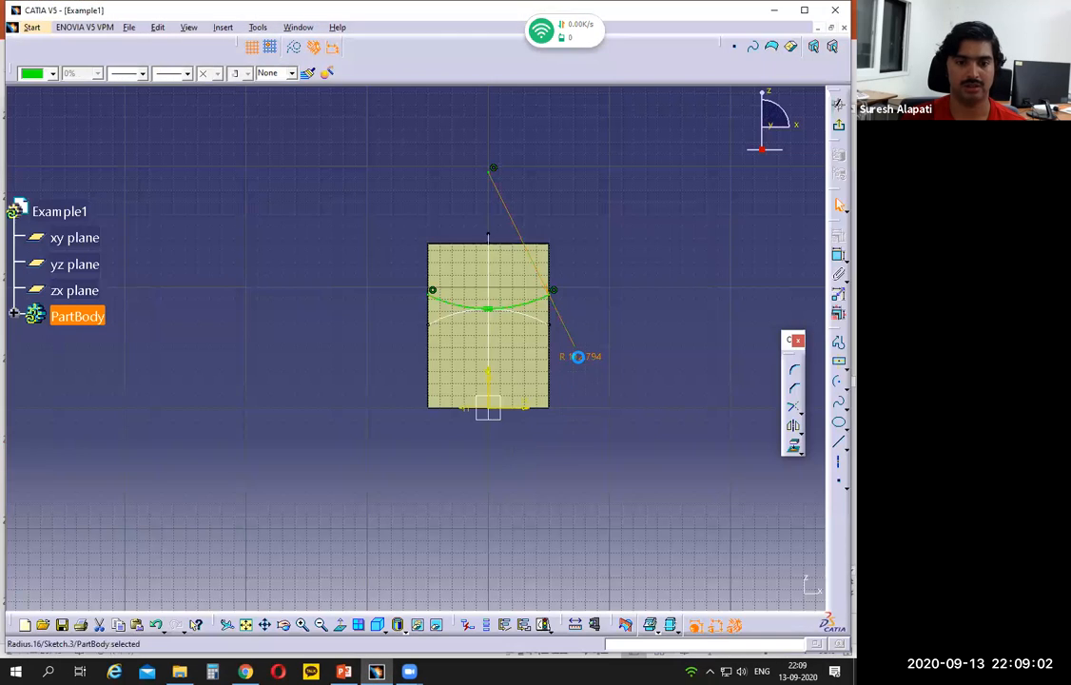
double_click(577, 357)
text(100)
key(Return)
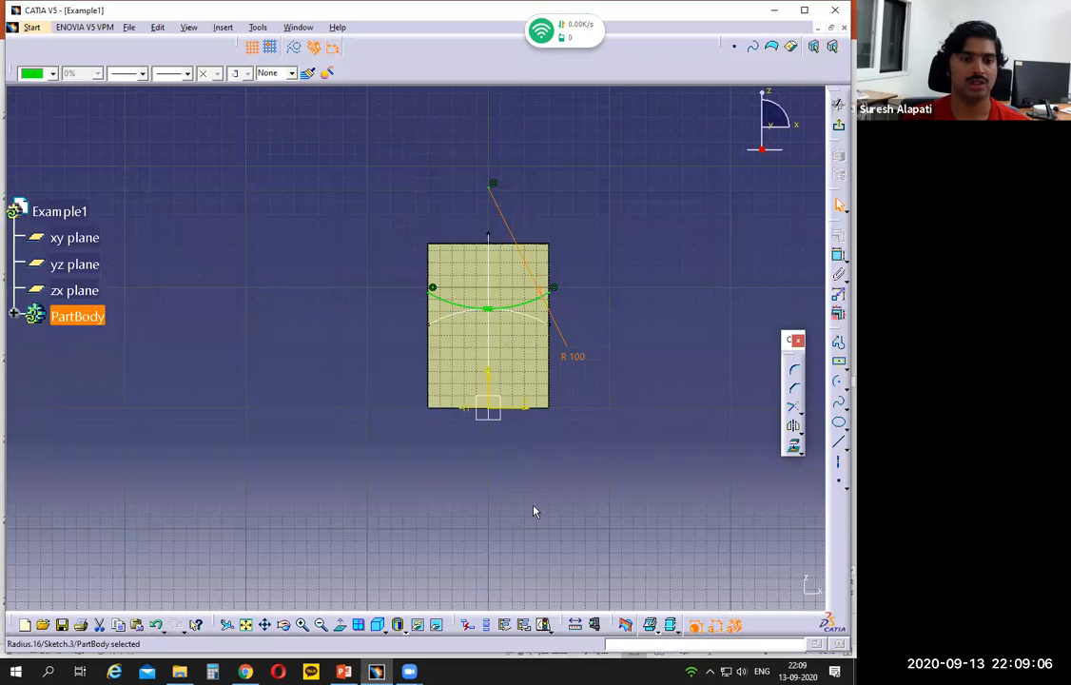
Step: Exit the sketch and extrude the concave arc as a surface, 50 mm outward from the tall wall and 0 mm for Limit 2
click(835, 129)
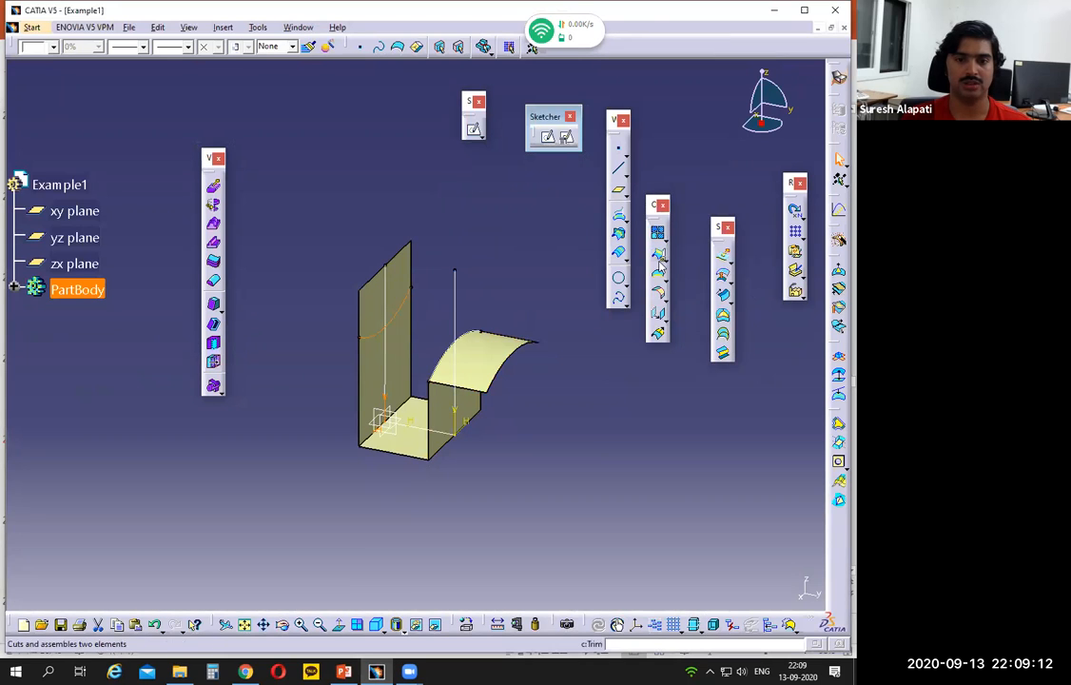
click(726, 256)
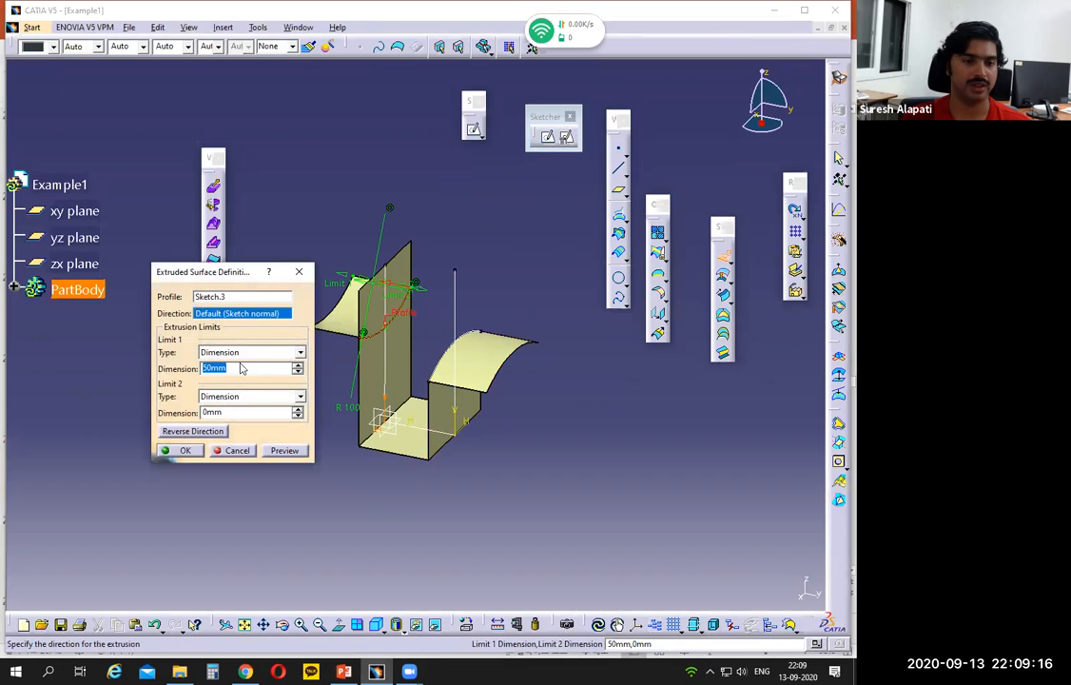
click(182, 449)
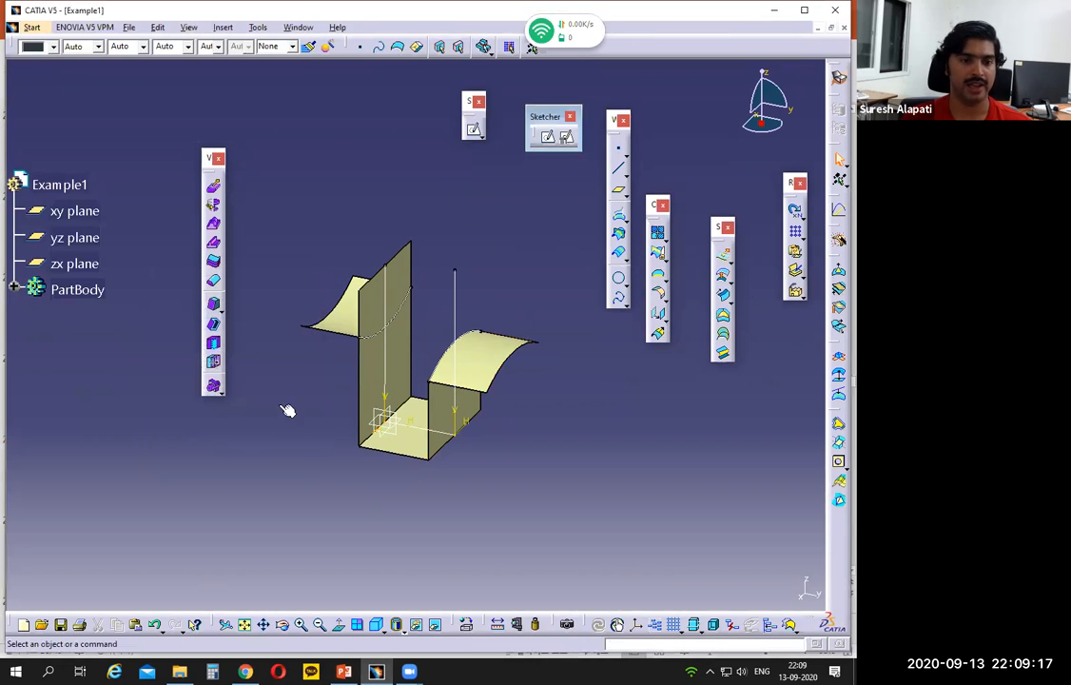
Step: Trim the channel surface with the concave flange surface, keeping the channel and flange and discarding the wall portion above the flange
click(657, 252)
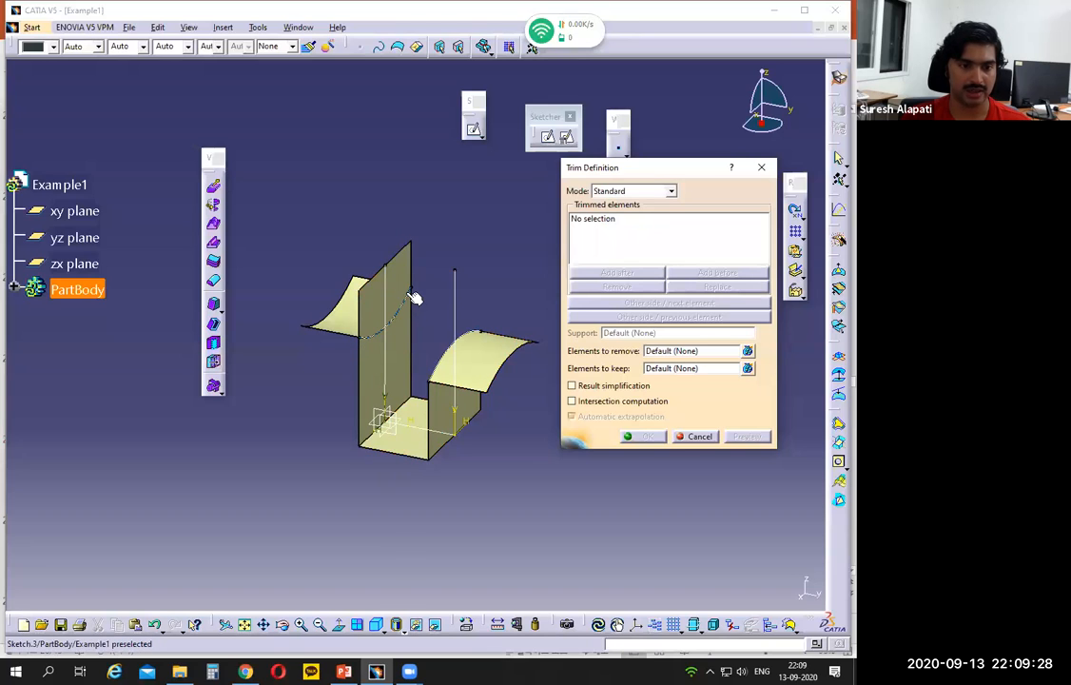
click(373, 370)
click(349, 320)
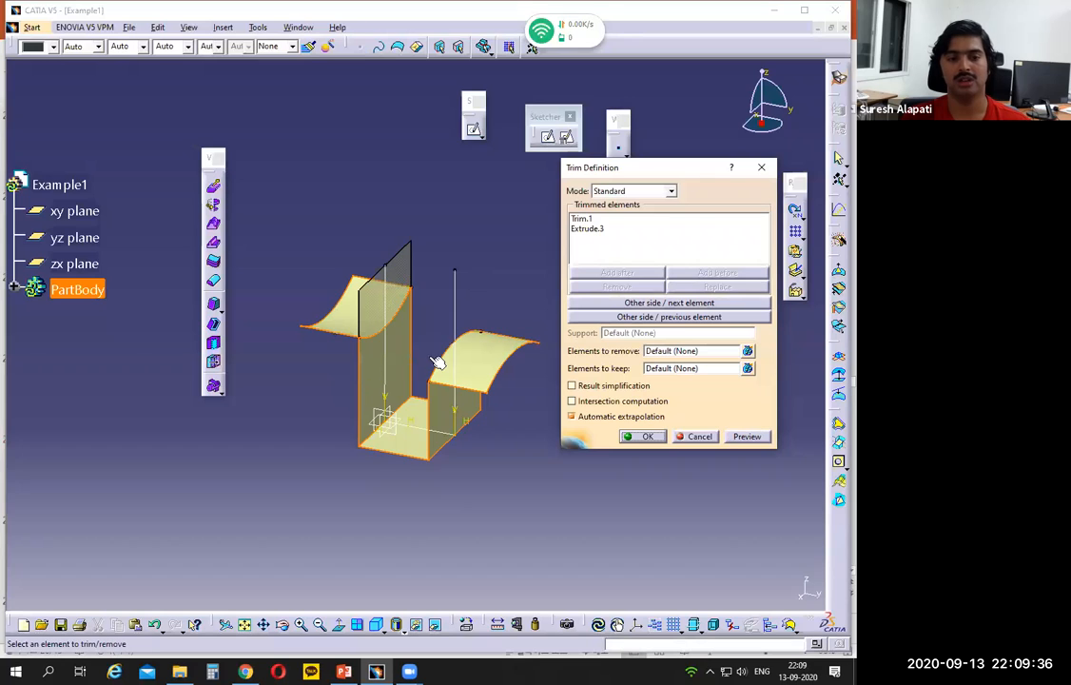
click(639, 436)
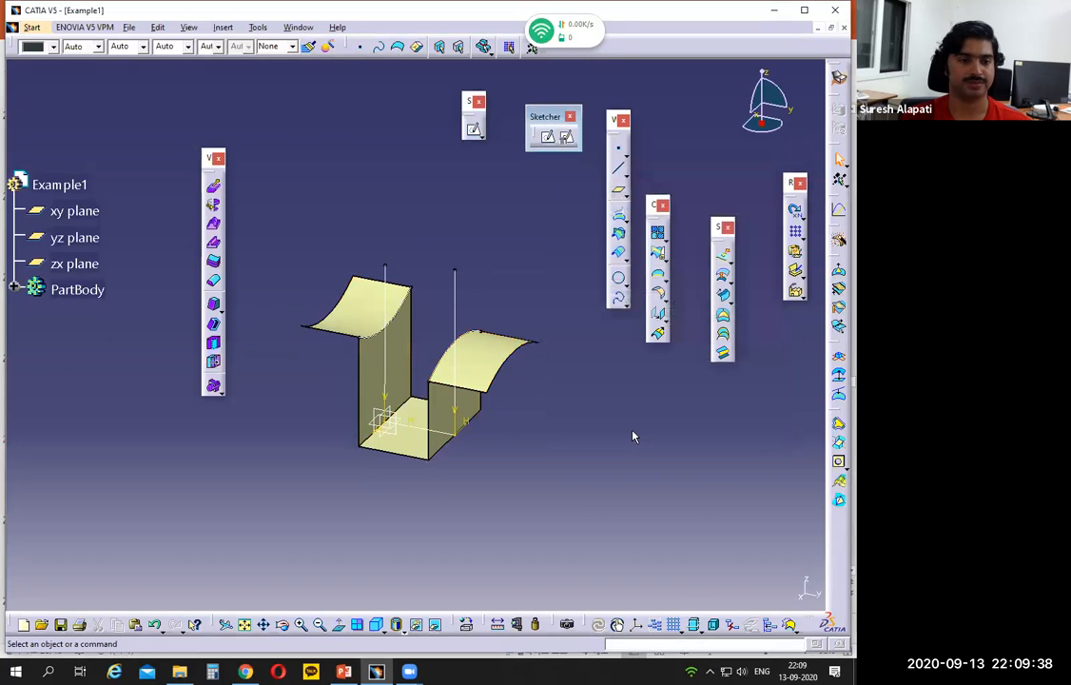
Step: Hide all sketches of the part so that only the trimmed surface stays in view
middle_drag(447, 437, 472, 445)
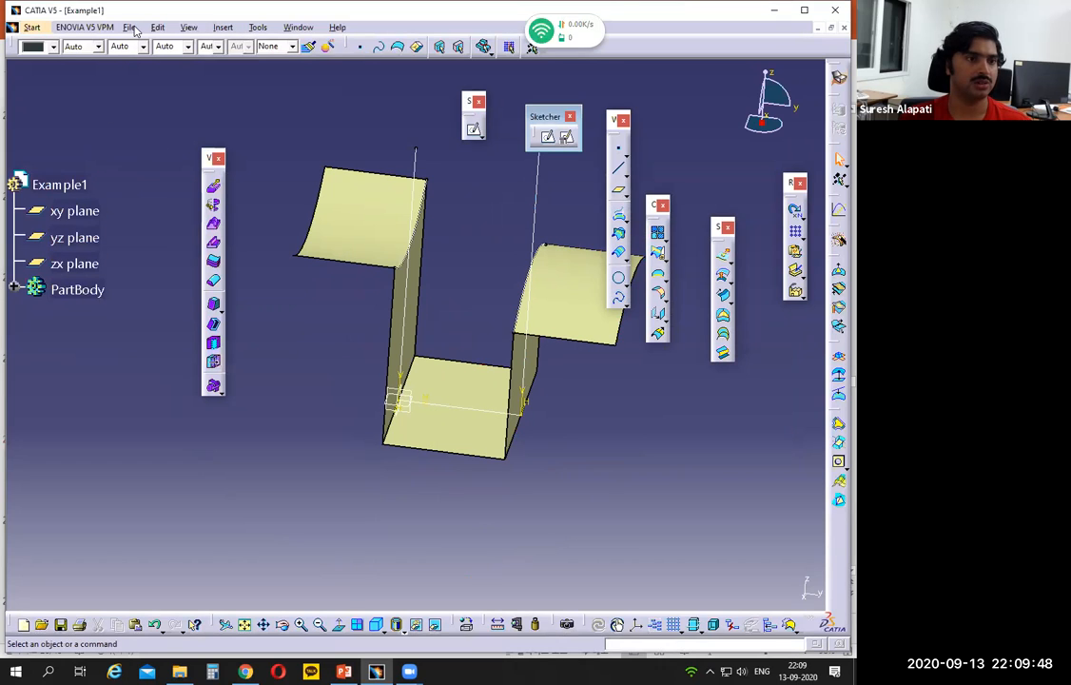
click(14, 289)
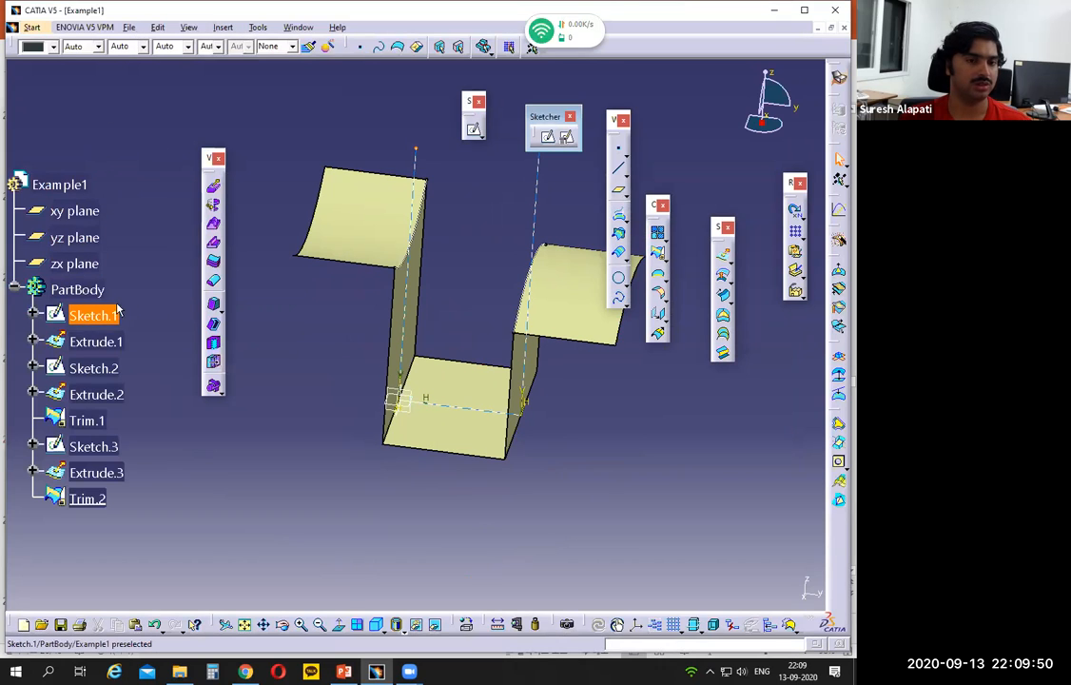
click(106, 314)
ctrl+click(106, 370)
ctrl+click(106, 446)
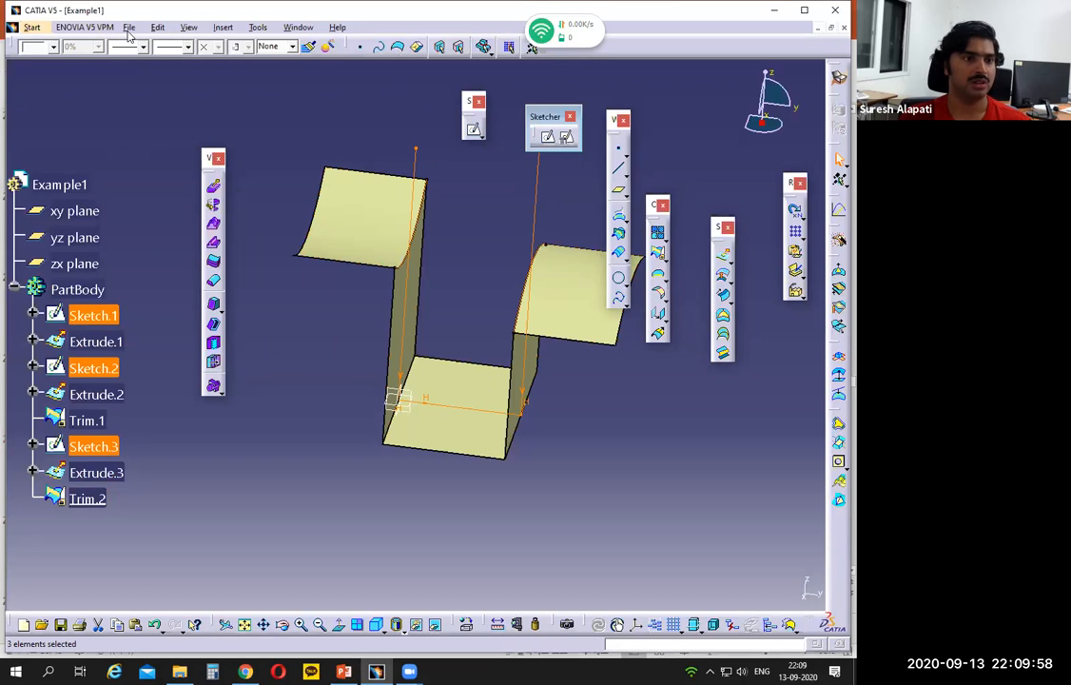
click(190, 28)
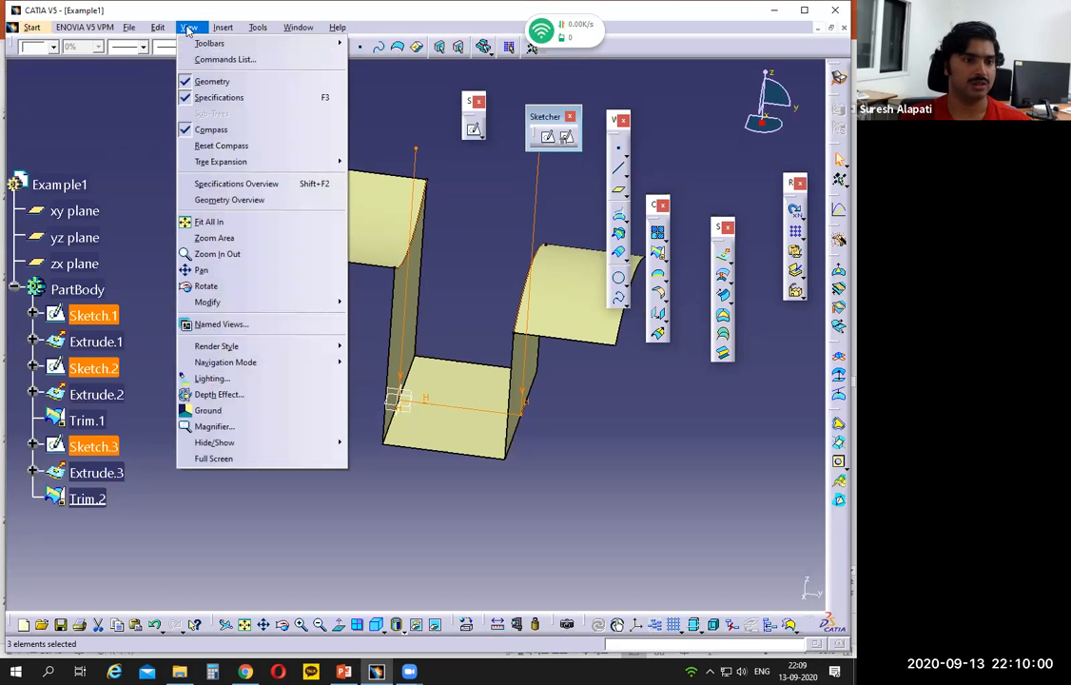
mouse_move(223, 33)
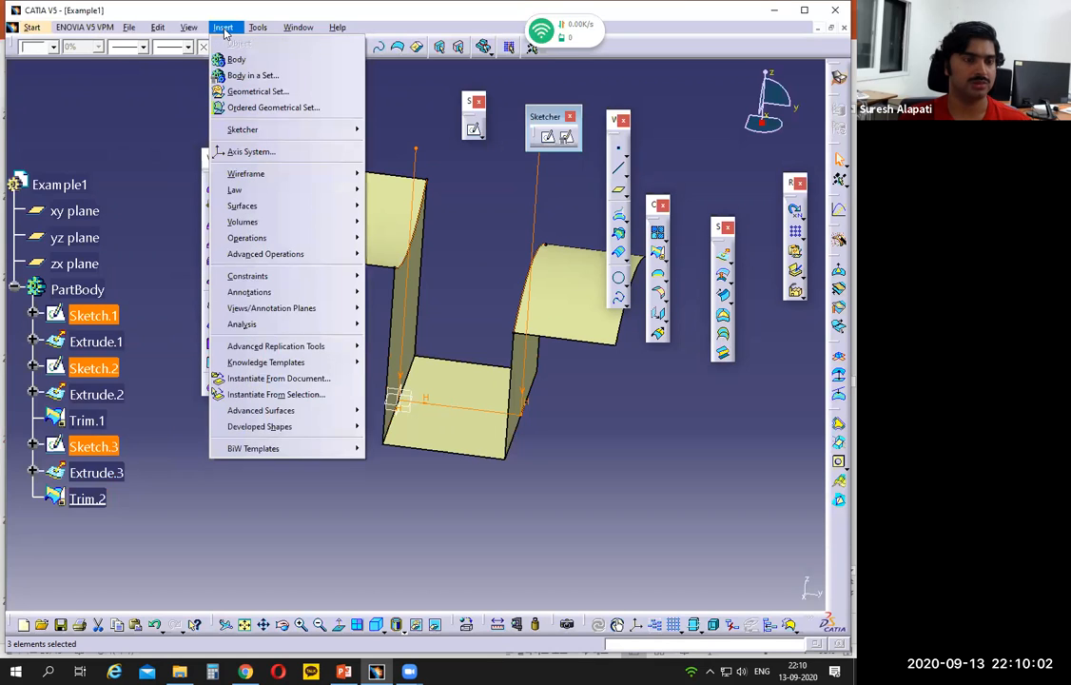
mouse_move(258, 27)
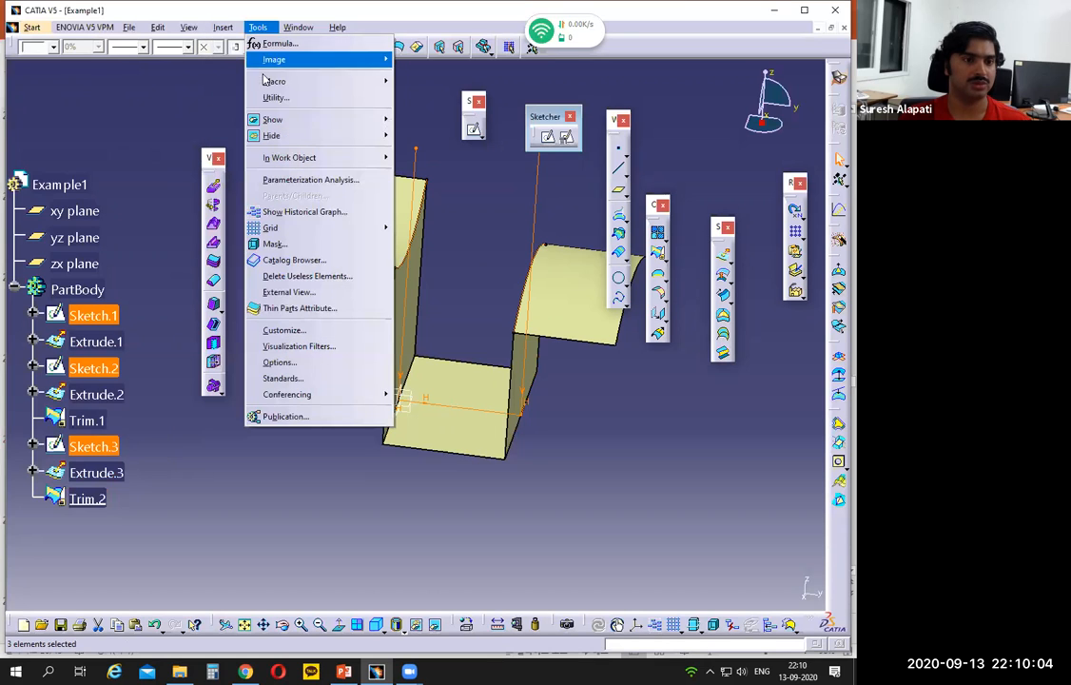
mouse_move(271, 135)
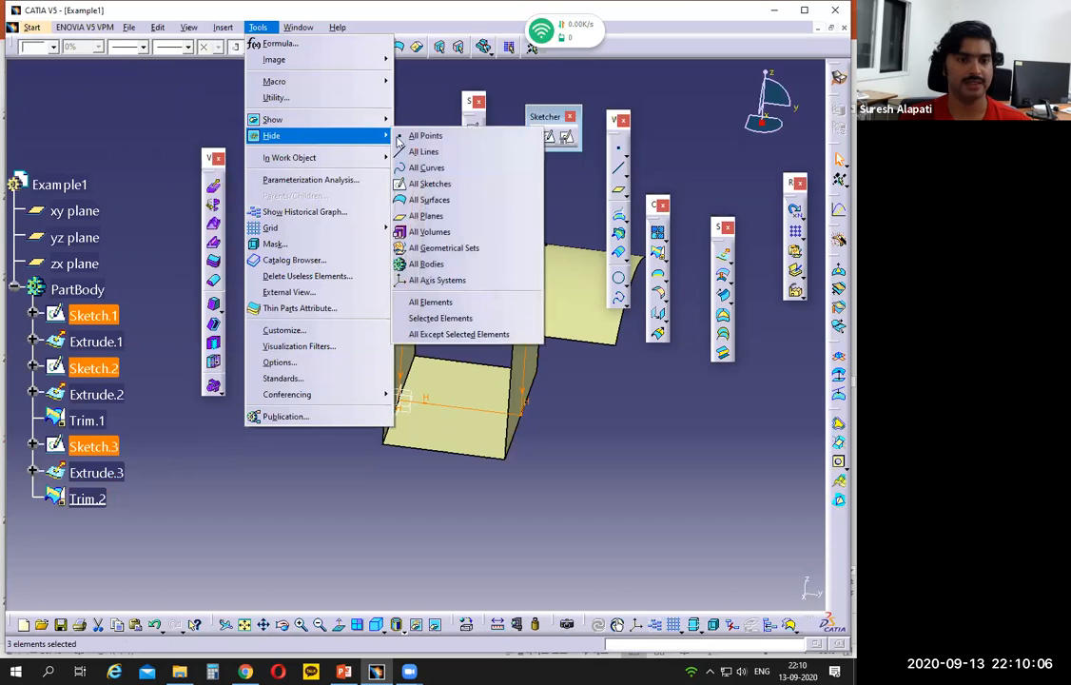
click(436, 184)
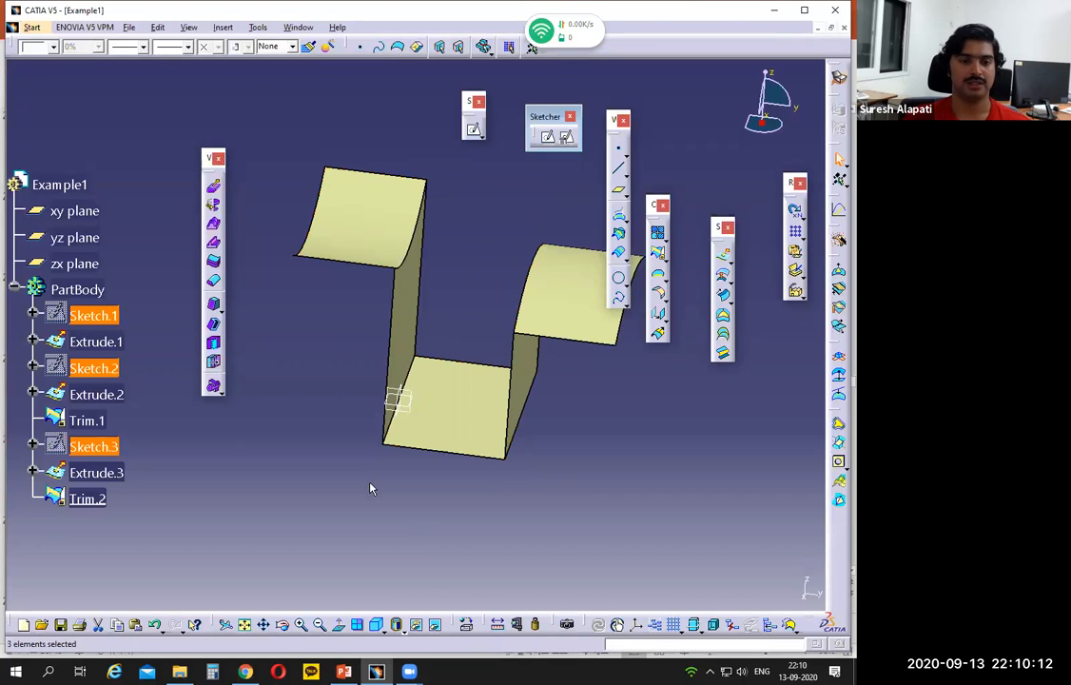
Step: Switch to PowerPoint, mark the two flange bend edges and the R 10 callouts on the Example 1 drawing, and return to CATIA
click(344, 671)
click(347, 671)
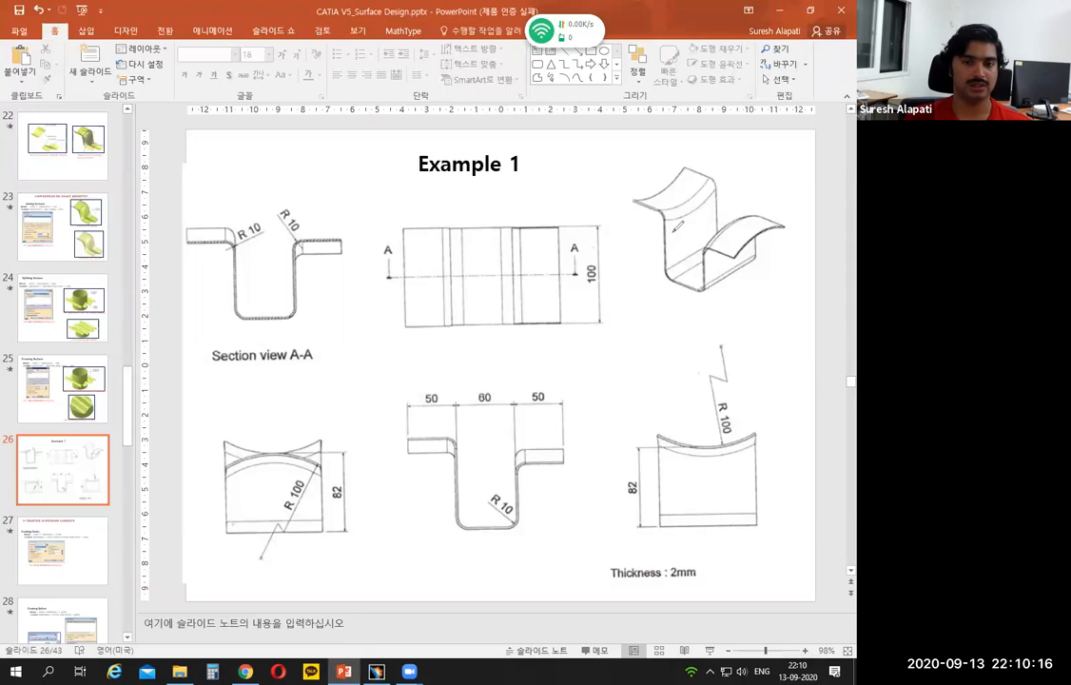
drag(669, 213, 708, 179)
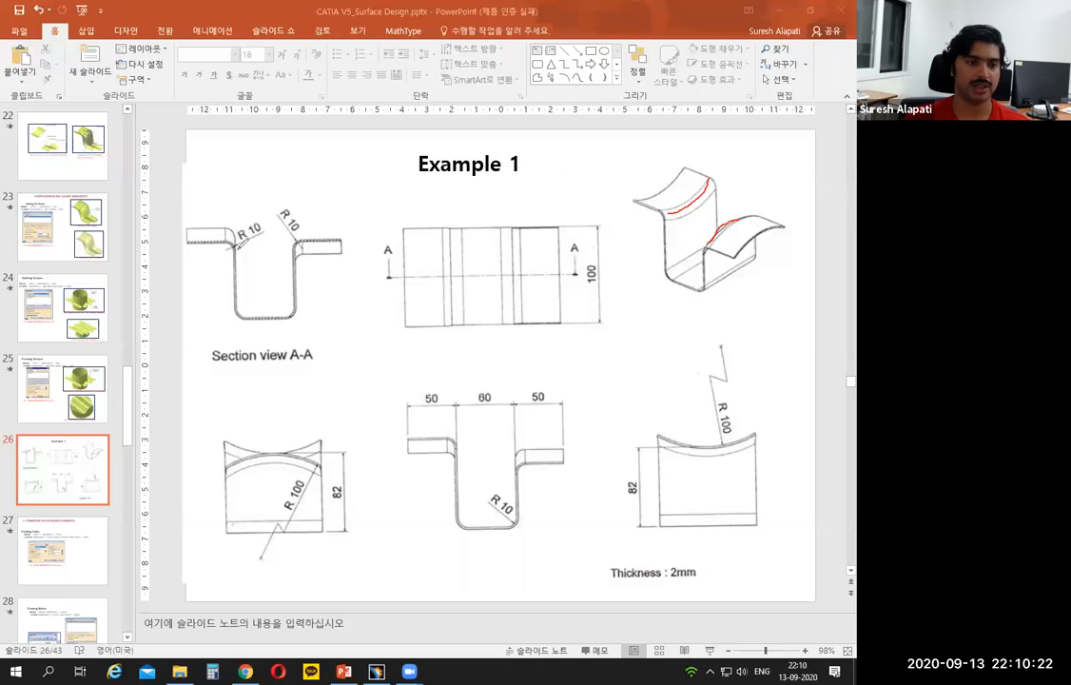
mouse_move(240, 222)
mouse_down()
mouse_move(286, 214)
mouse_move(284, 238)
mouse_up()
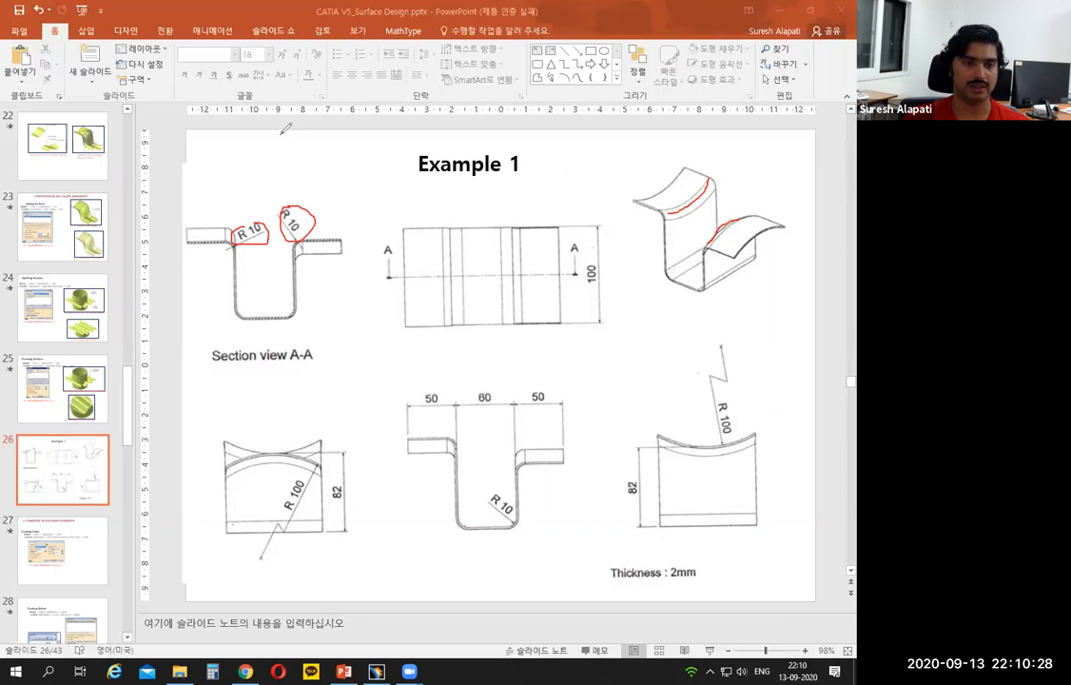
click(380, 671)
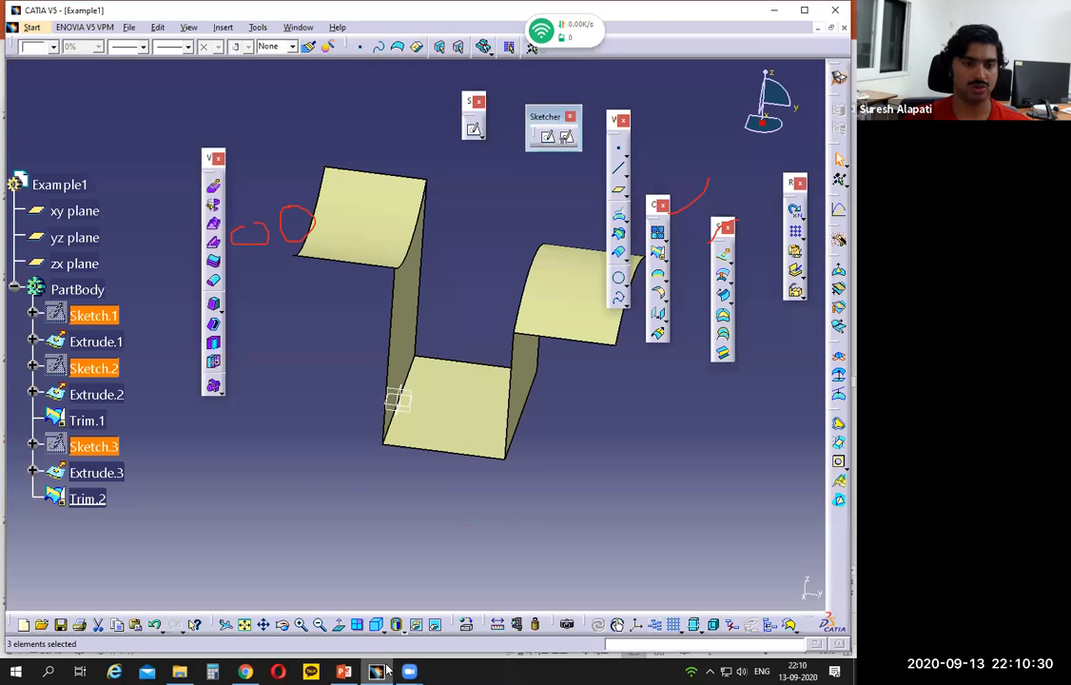
Step: Apply a 10 mm Edge Fillet to the two flange bend edges and the two channel floor edges of the trimmed surface
click(417, 245)
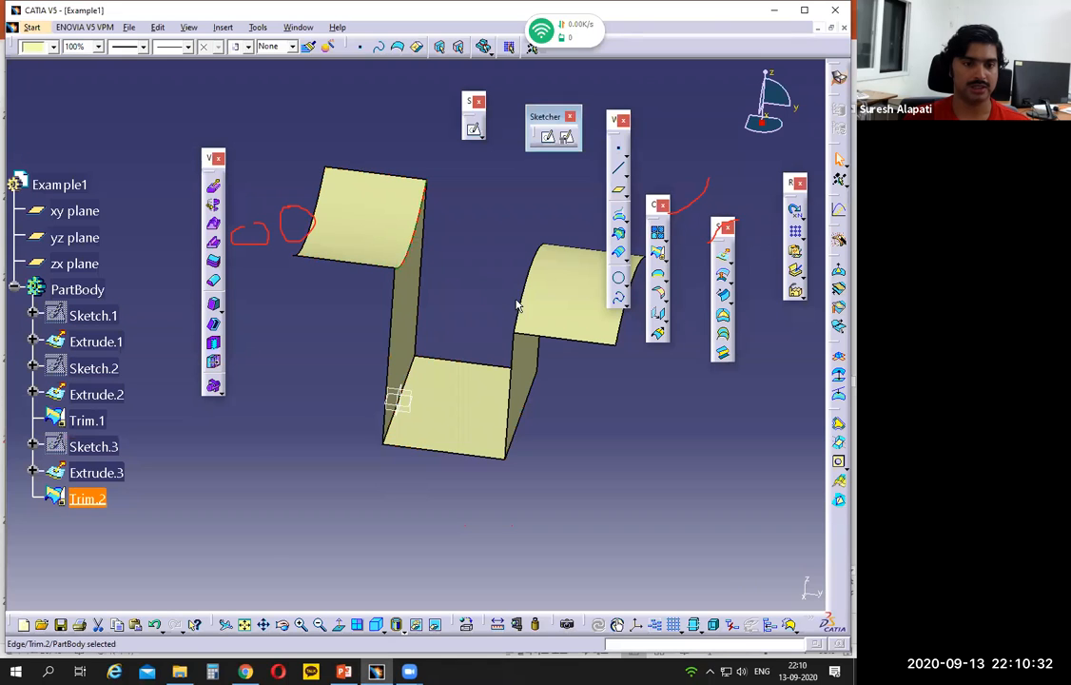
click(390, 421)
ctrl+click(521, 428)
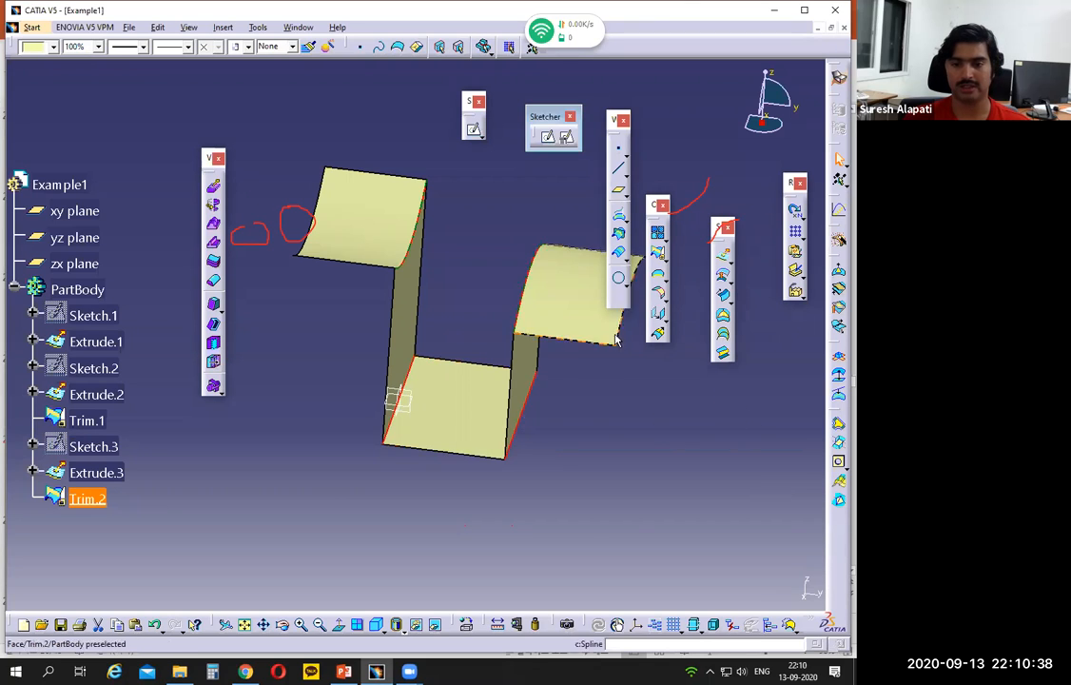
click(664, 300)
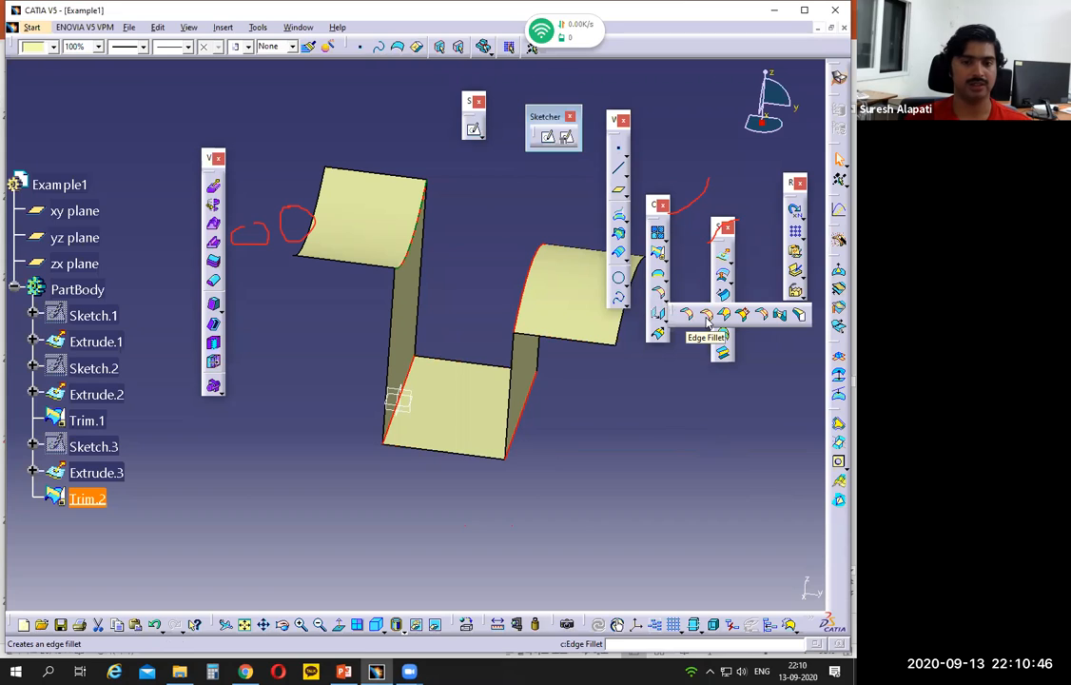
click(707, 323)
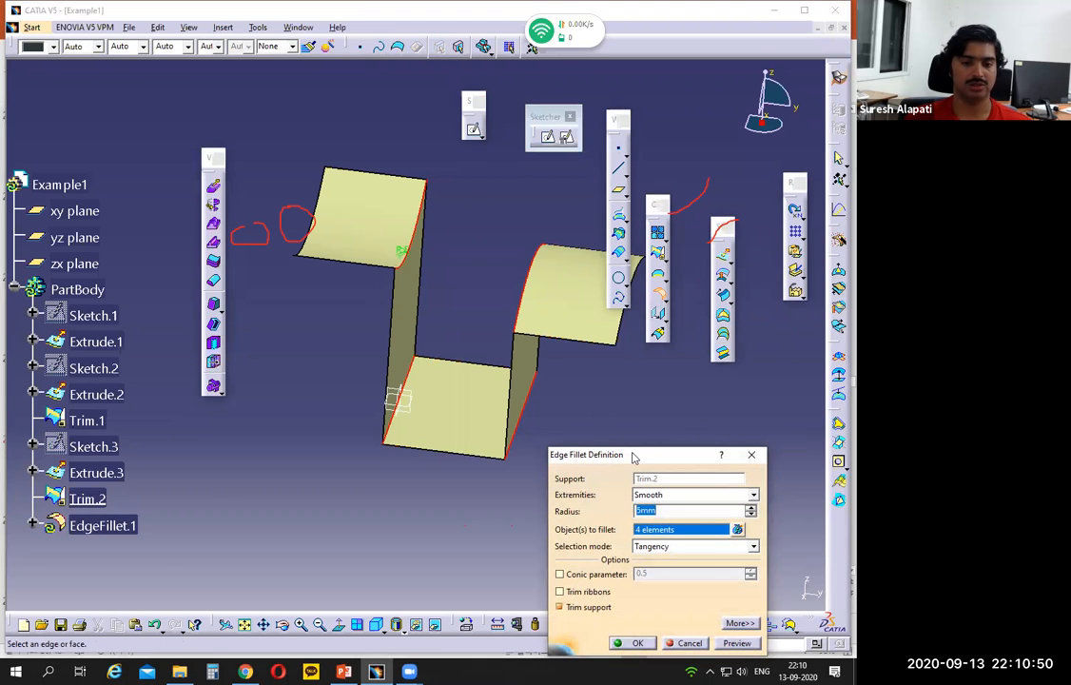
text(10)
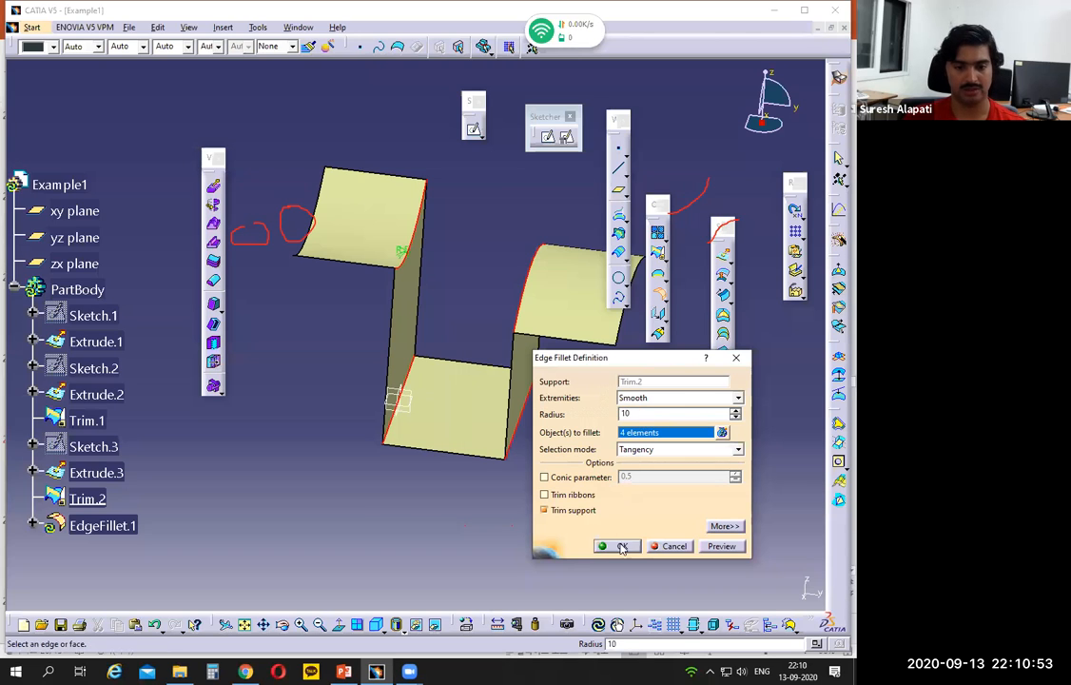
key(Return)
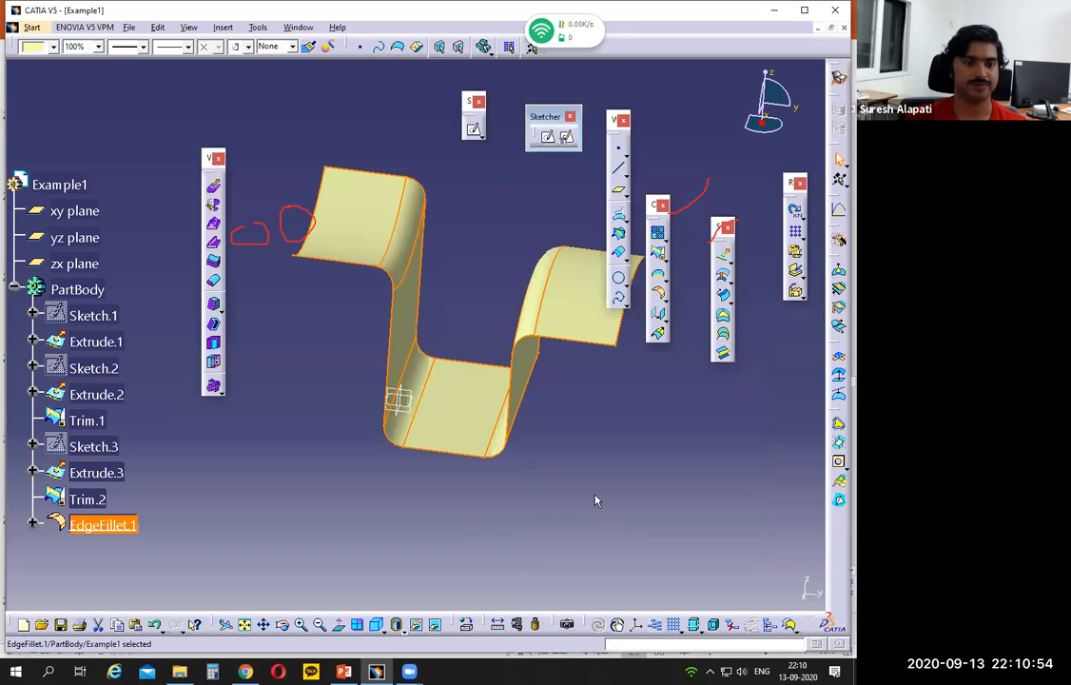
mouse_move(372, 446)
middle_down()
mouse_move(526, 294)
mouse_move(406, 399)
mouse_move(480, 400)
mouse_move(506, 479)
middle_up()
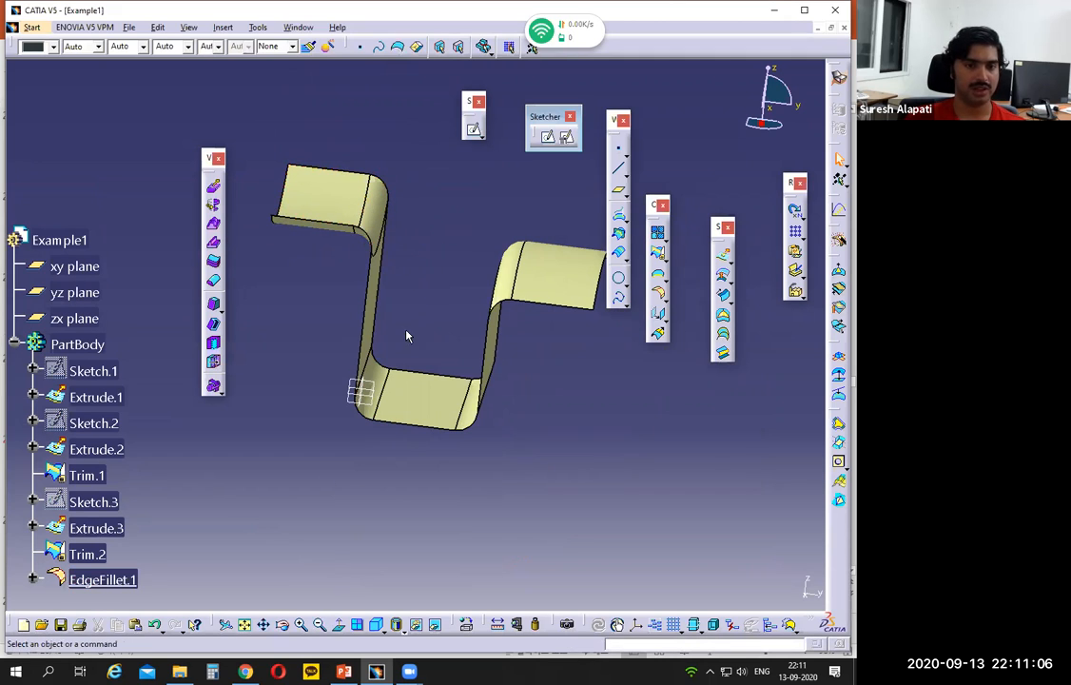
Step: Check the sheet thickness and its offset side in the Example 1 drawing in PowerPoint, marking the note and section outline, and return to CATIA
click(376, 671)
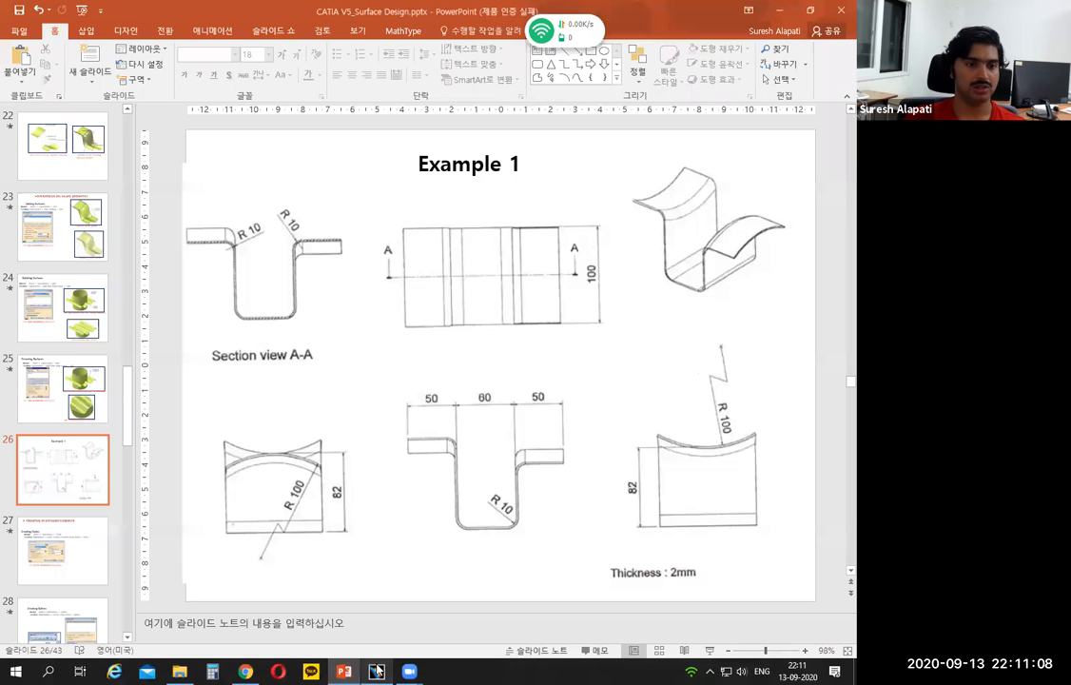
click(376, 672)
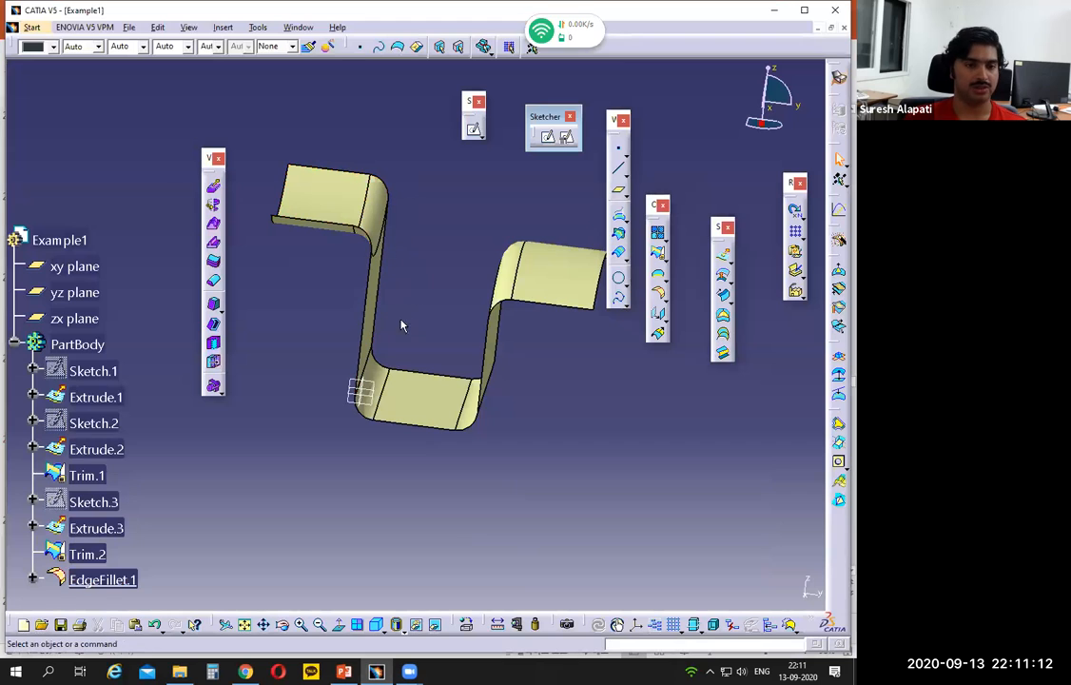
click(376, 672)
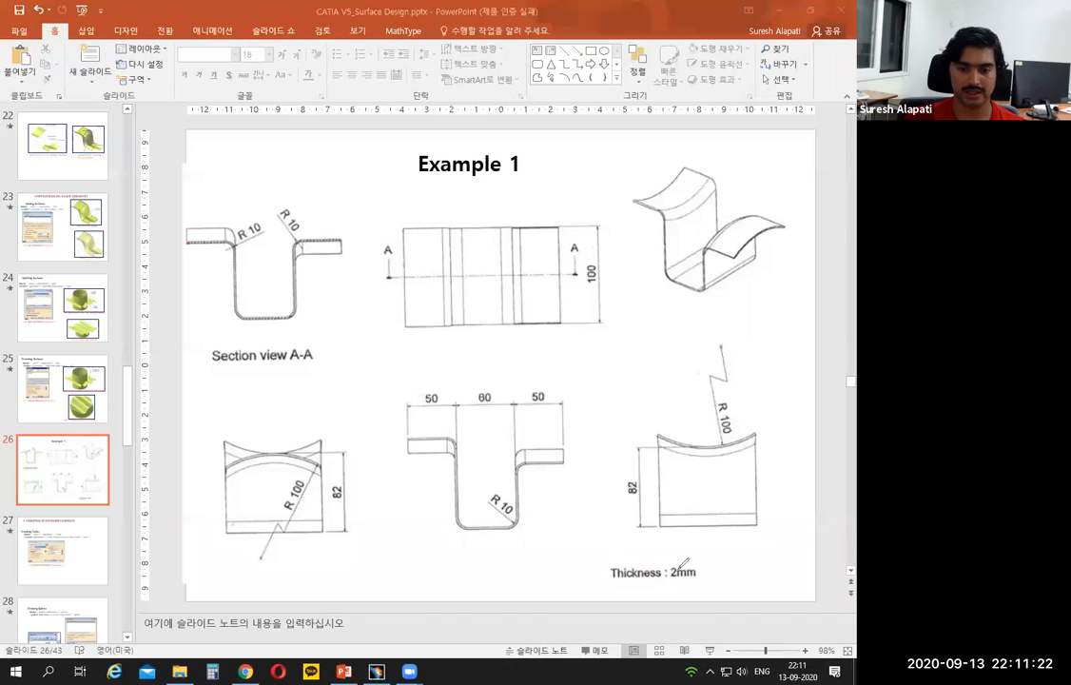
mouse_move(646, 548)
mouse_down()
mouse_move(609, 581)
mouse_move(677, 588)
mouse_move(704, 569)
mouse_up()
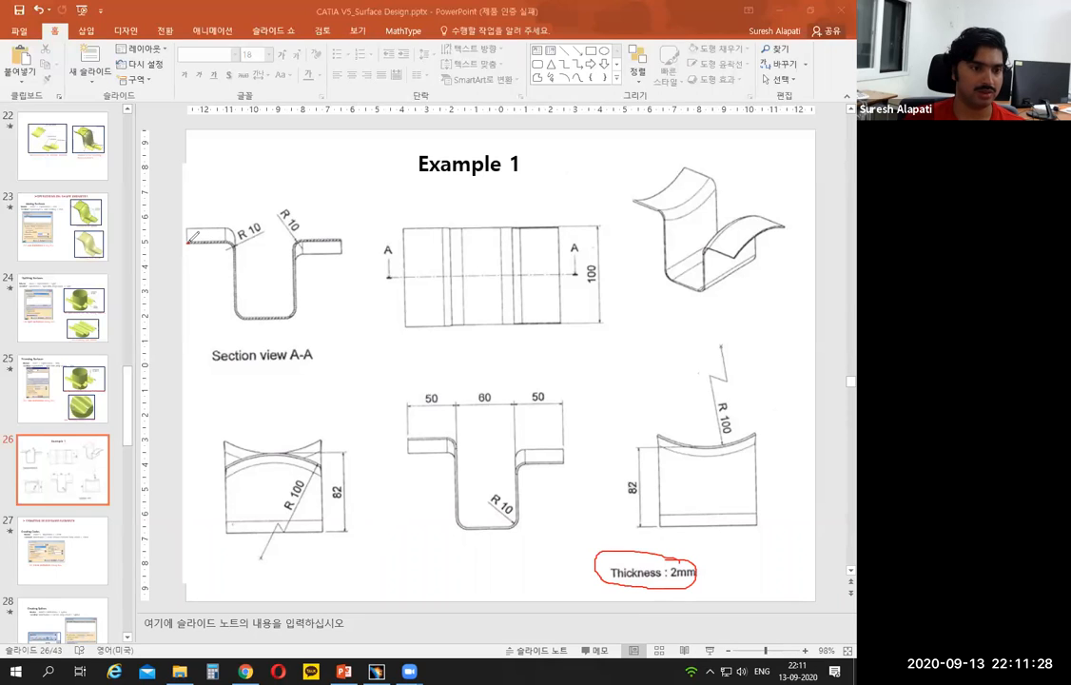
drag(189, 241, 206, 240)
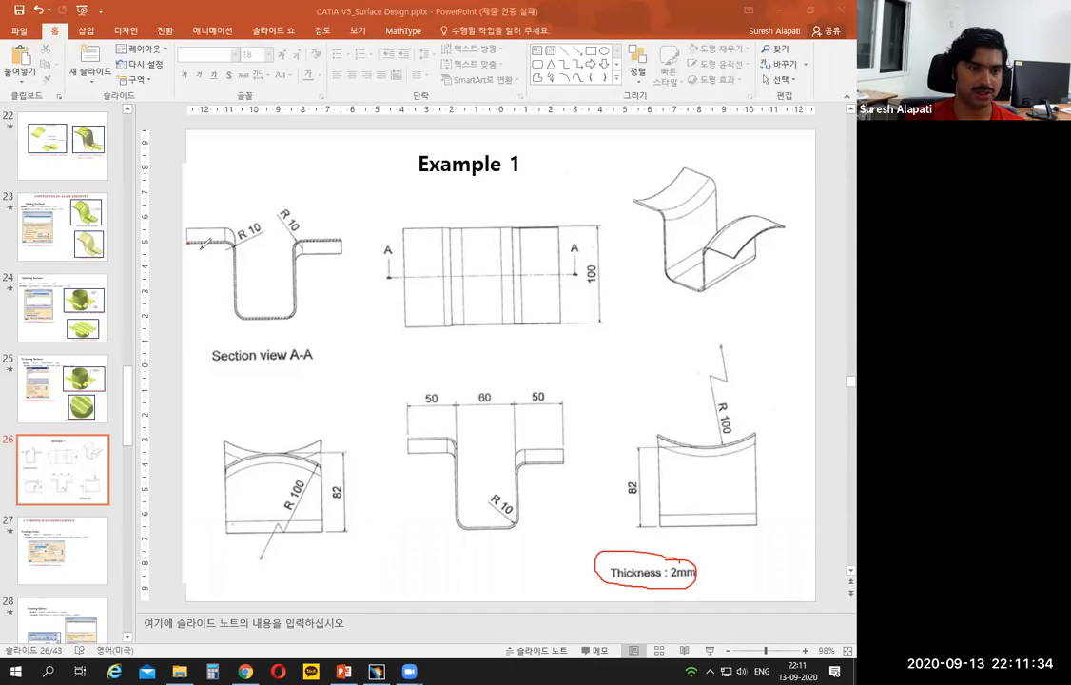
mouse_move(188, 241)
mouse_down()
mouse_move(212, 242)
mouse_move(234, 263)
mouse_move(243, 317)
mouse_up()
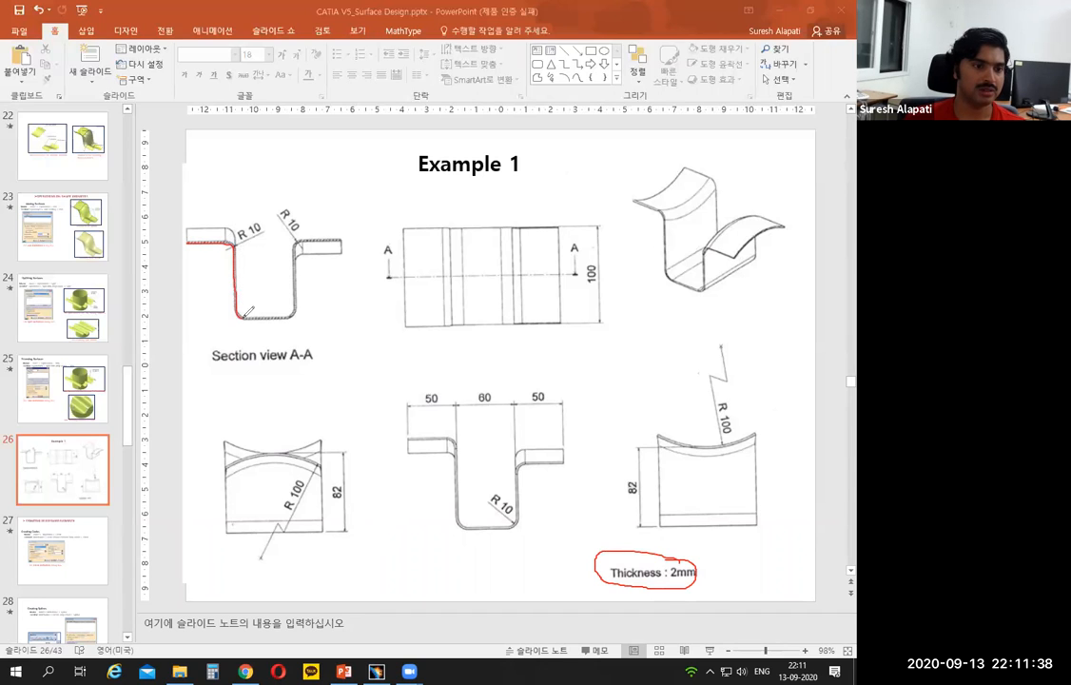
drag(300, 281, 298, 247)
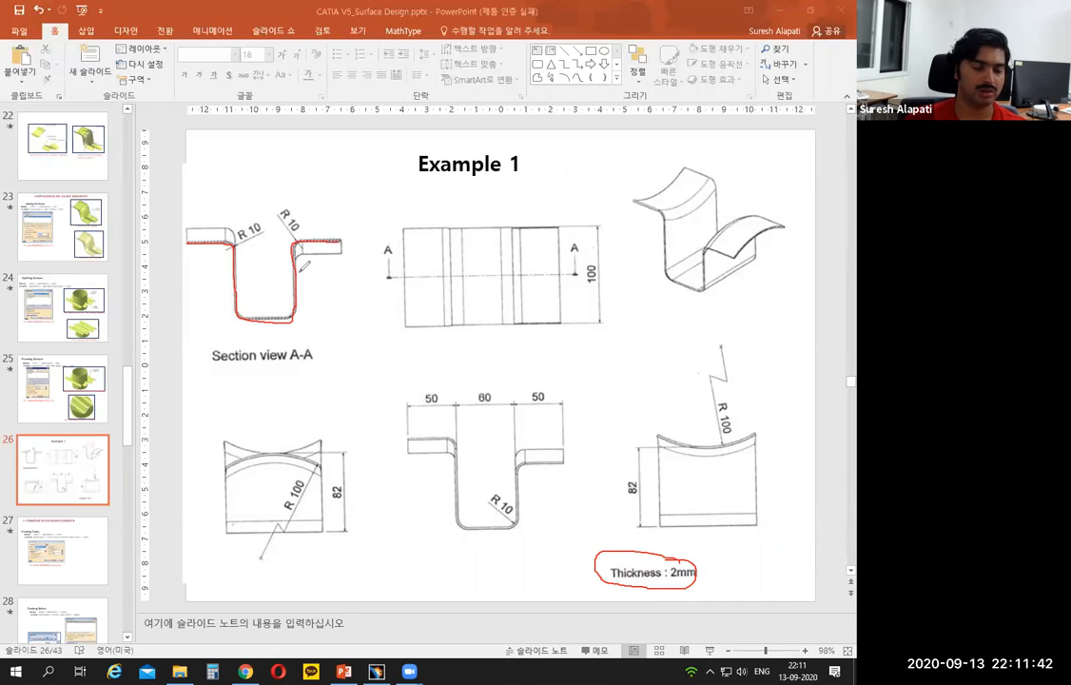
click(376, 671)
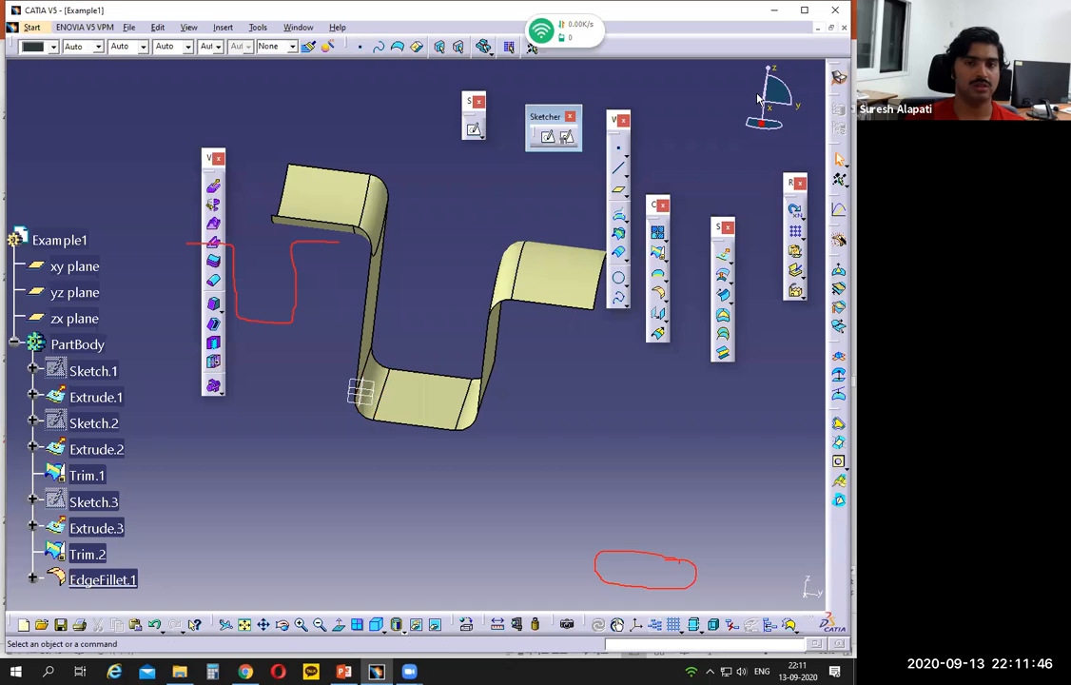
click(758, 98)
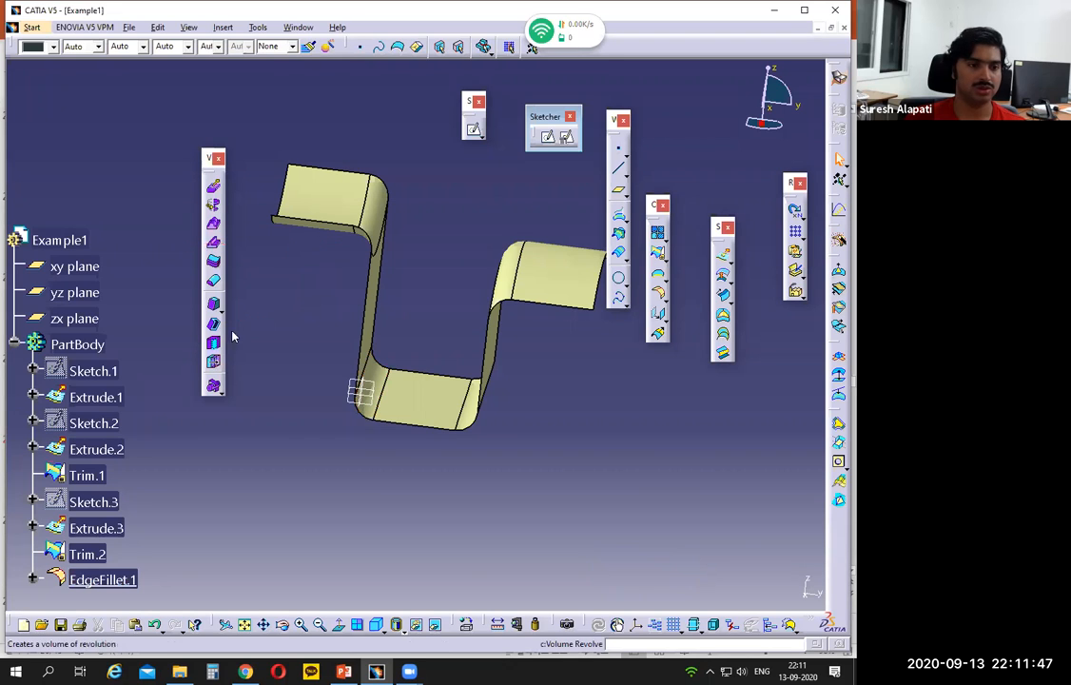
Step: Start a Thick Surface on the filleted surface with a 2 mm first offset and reverse the offset direction
click(213, 262)
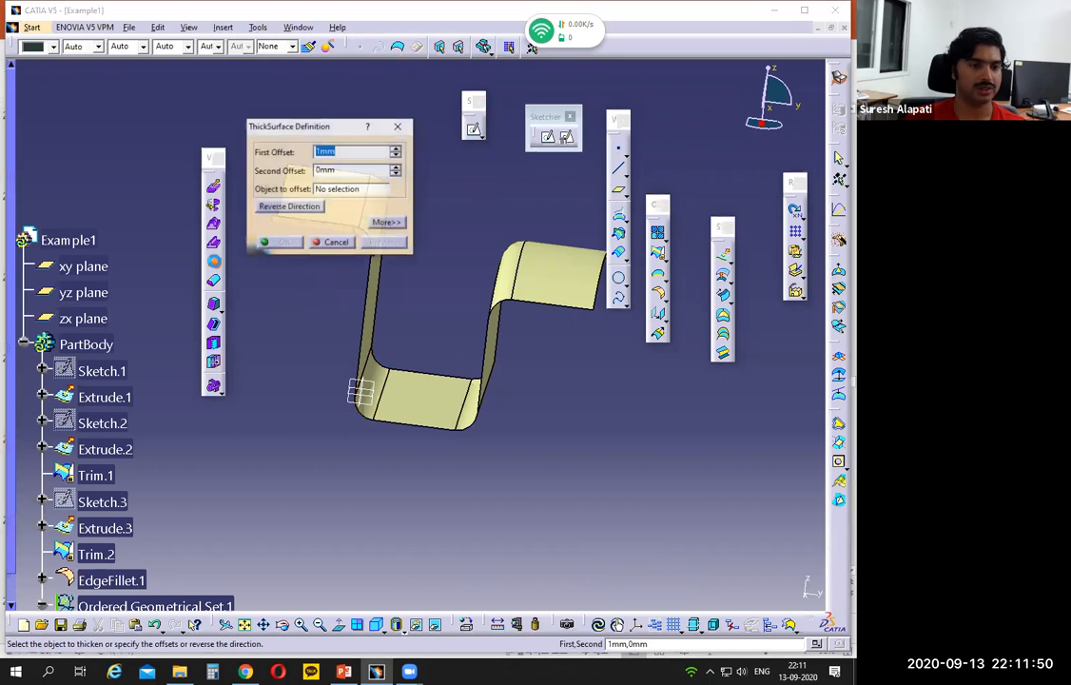
drag(294, 122, 192, 102)
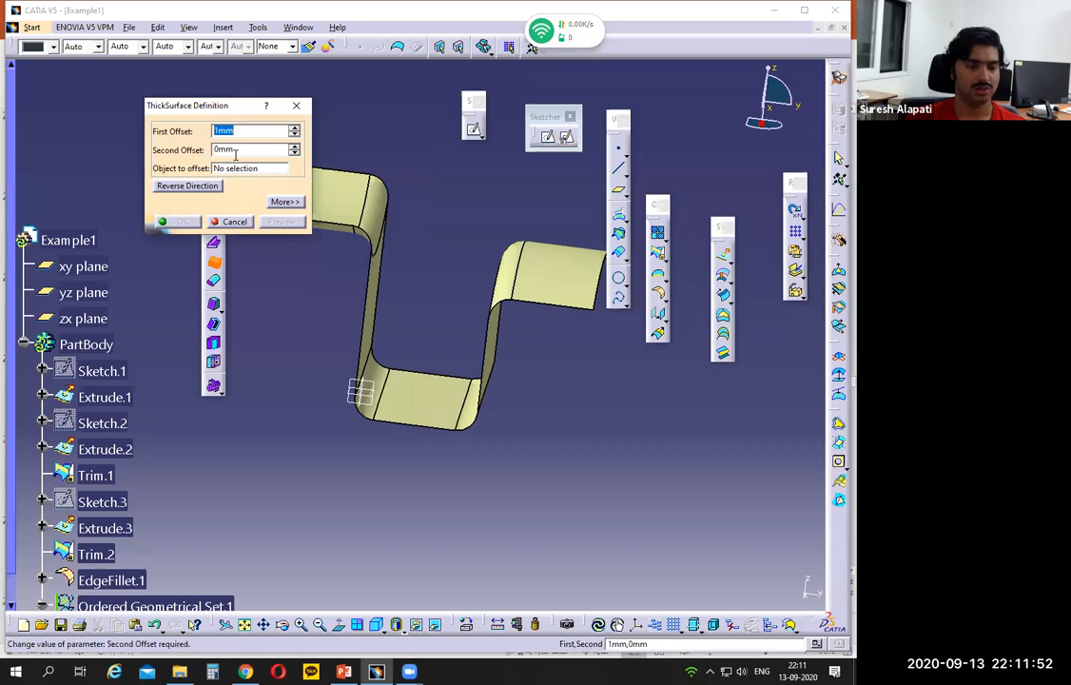
text(2)
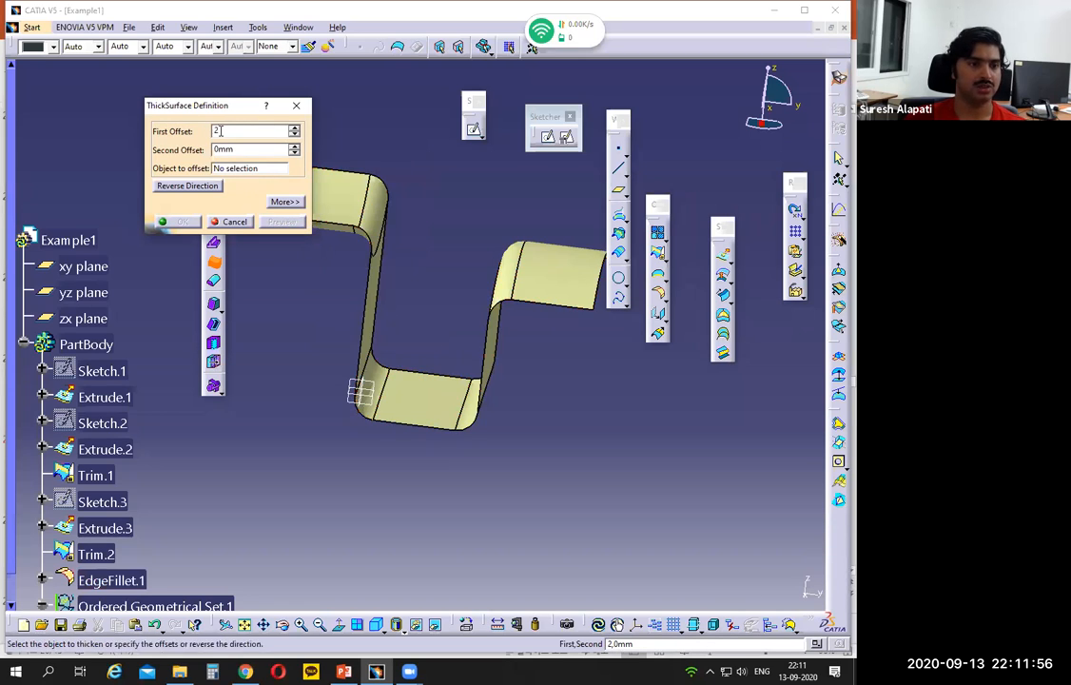
click(234, 168)
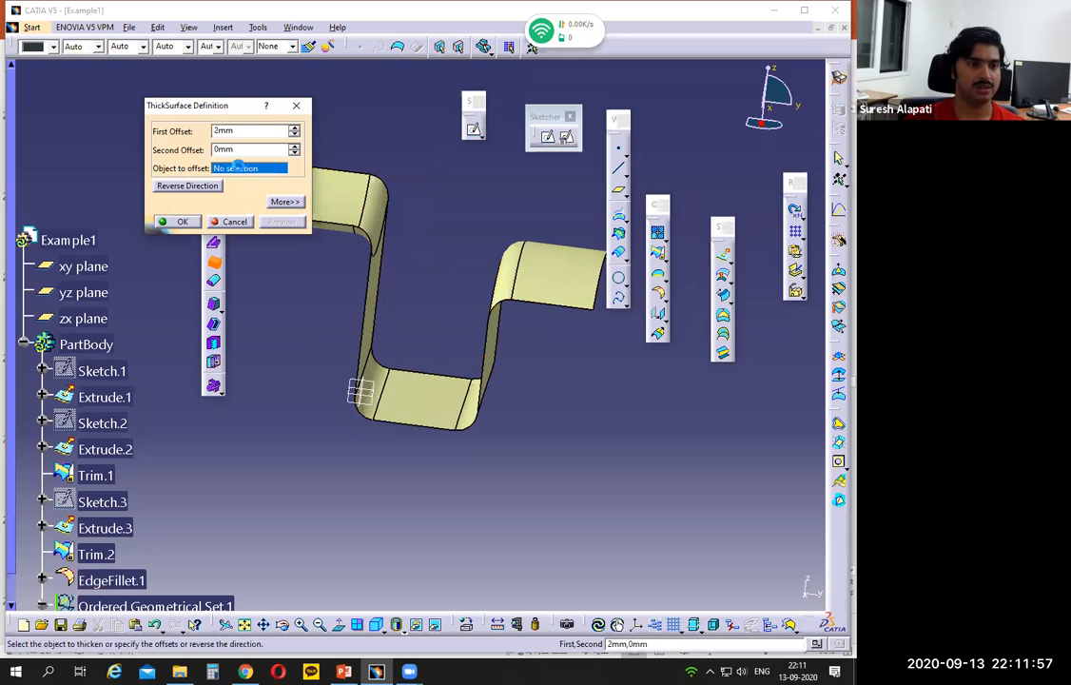
click(388, 243)
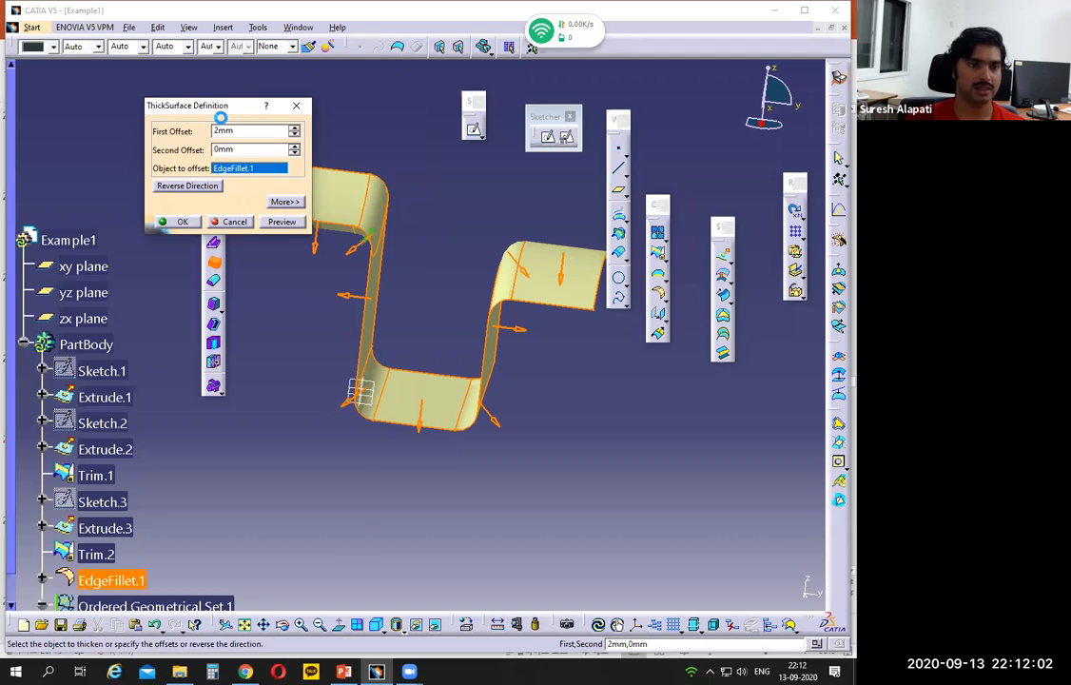
drag(220, 107, 260, 437)
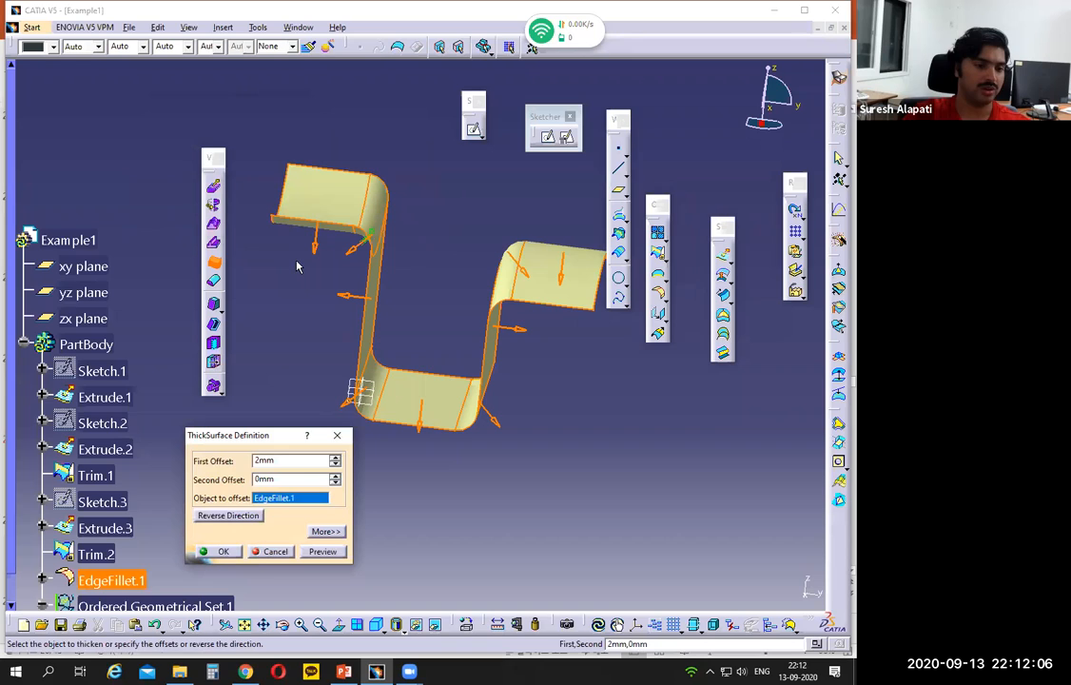
click(240, 516)
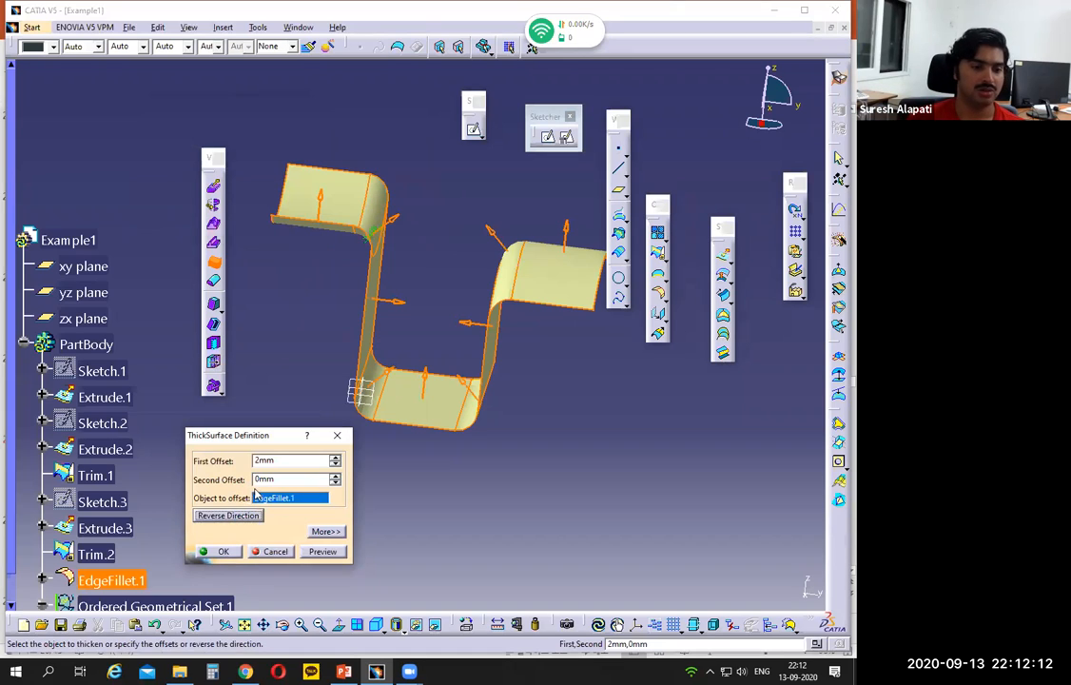
Step: Set the first and second offsets to 1 mm each, preview the thickness and create the thick surface volume
double_click(284, 461)
text(1)
key(Tab)
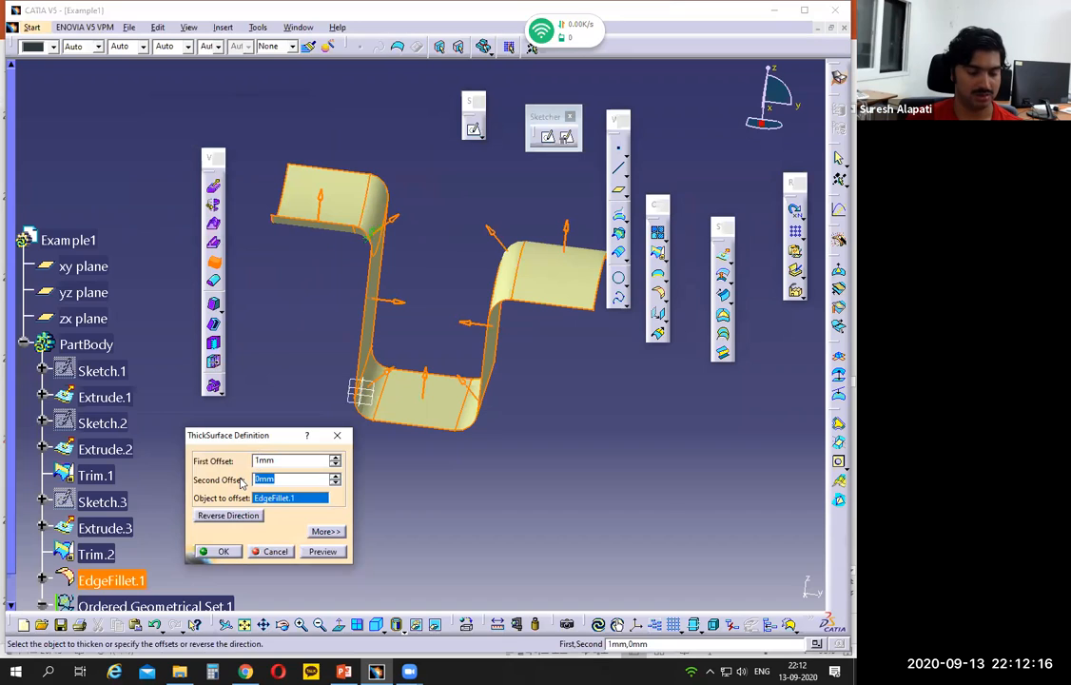
text(1)
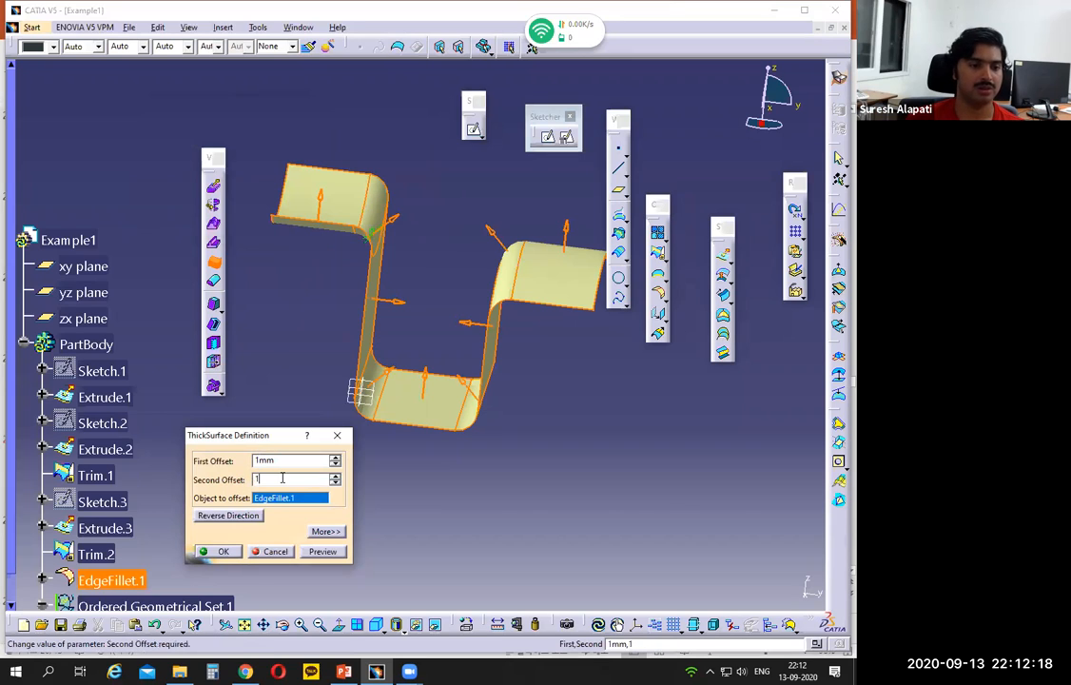
click(323, 551)
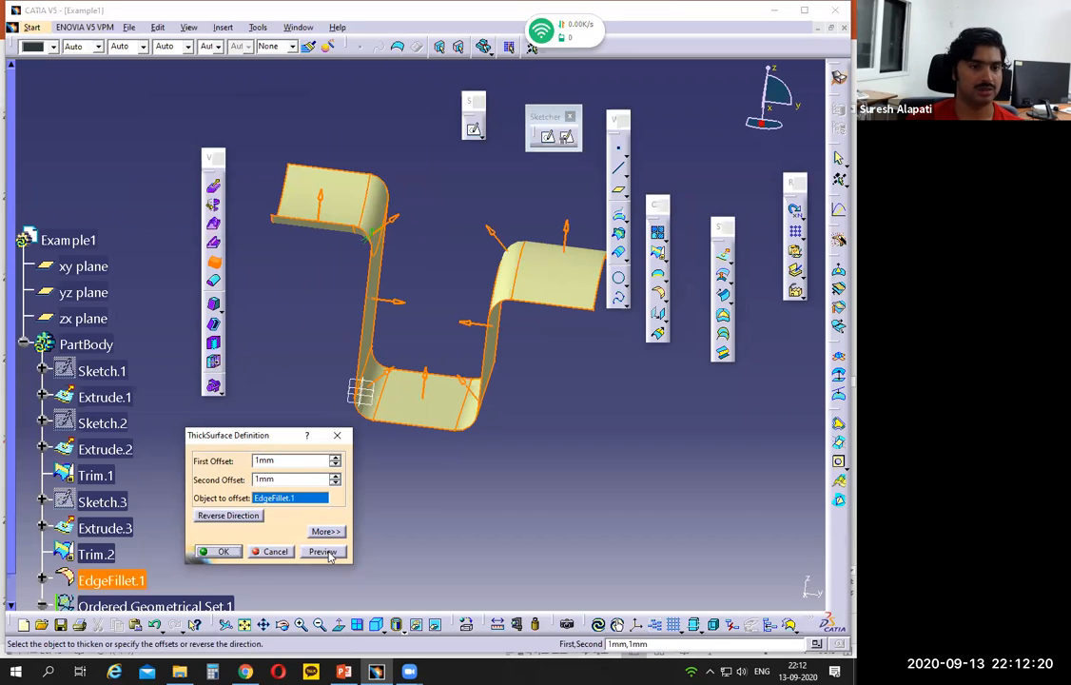
click(328, 558)
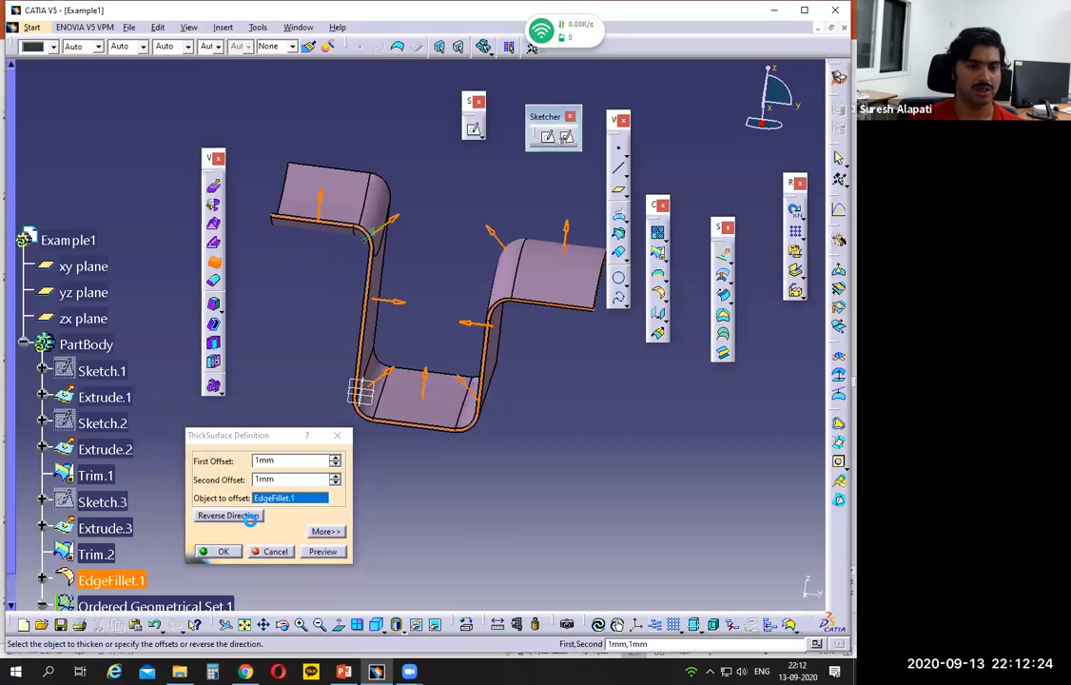
click(217, 551)
Step: Select the three extruded surfaces and hide all surfaces of the part
middle_drag(531, 471, 387, 249)
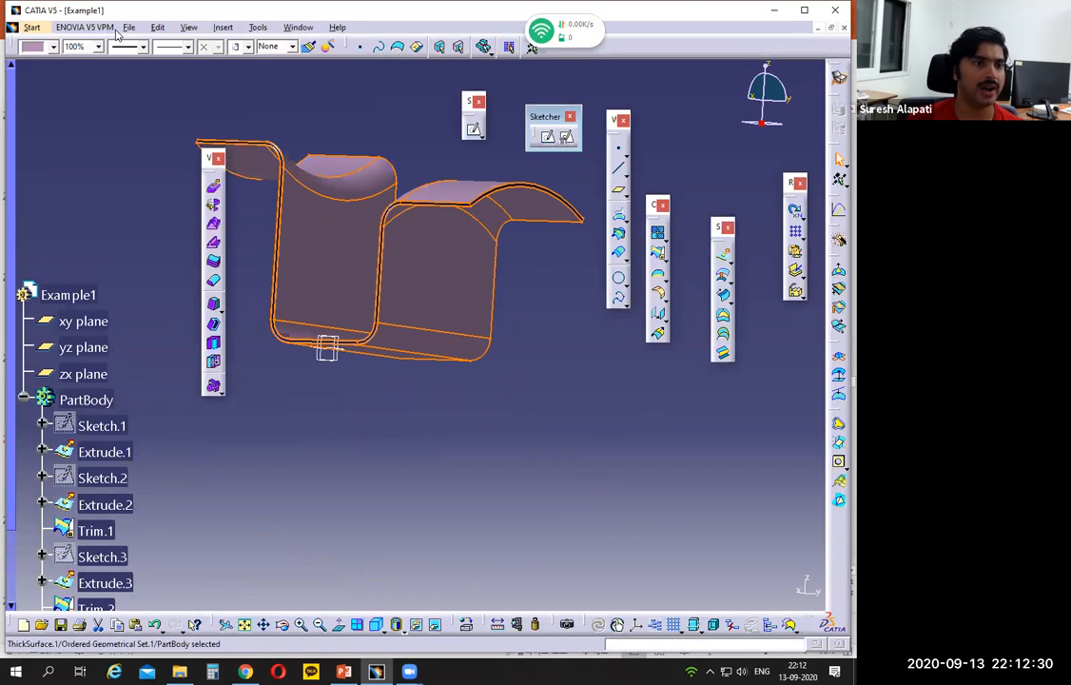
scroll(117, 378, down, 3)
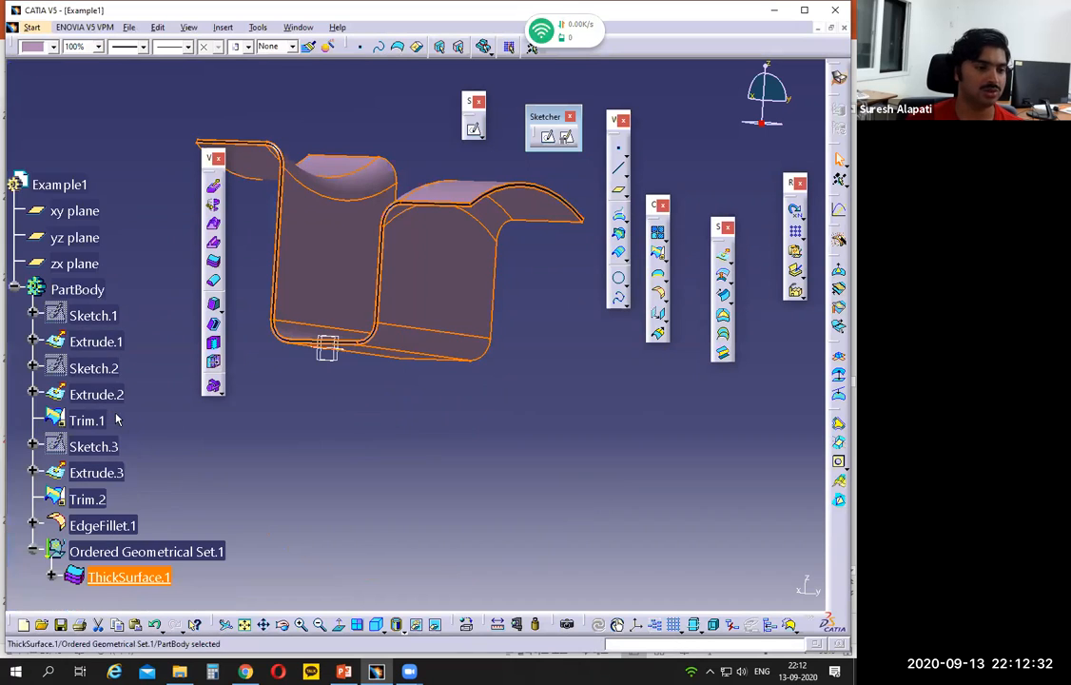
click(103, 342)
ctrl+click(113, 395)
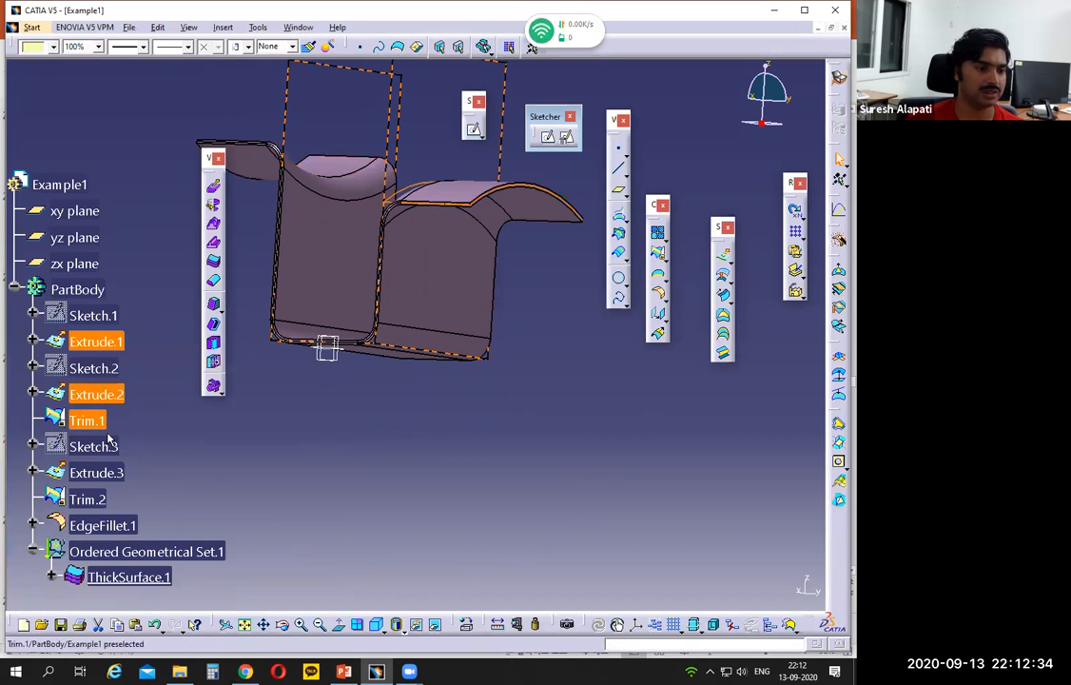
ctrl+click(113, 471)
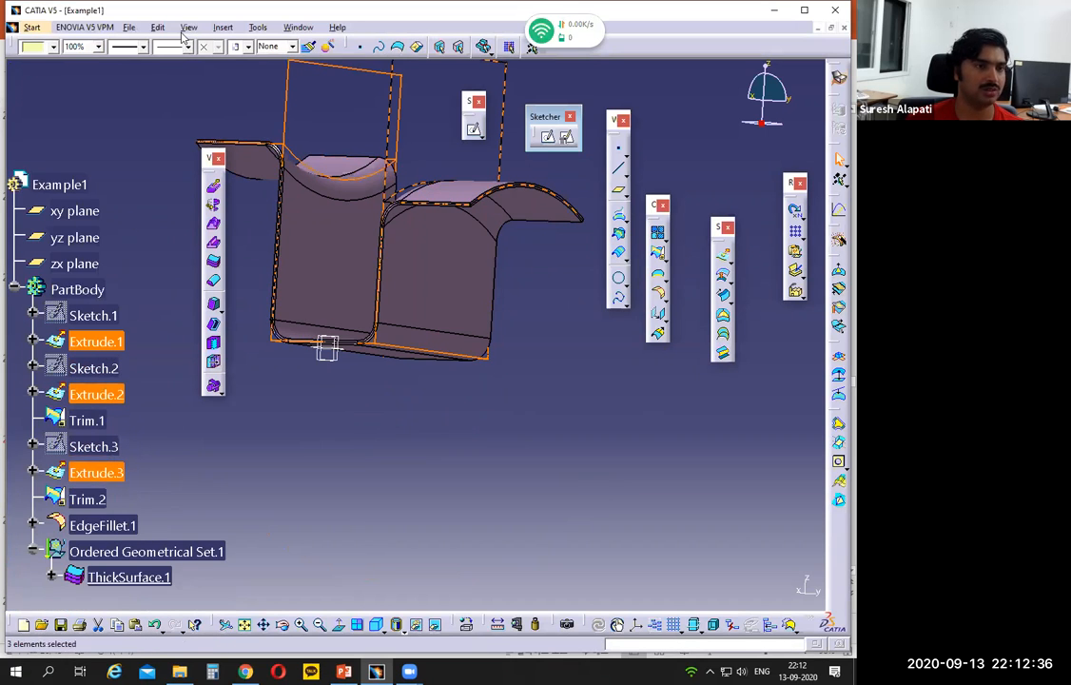
click(258, 29)
mouse_move(305, 133)
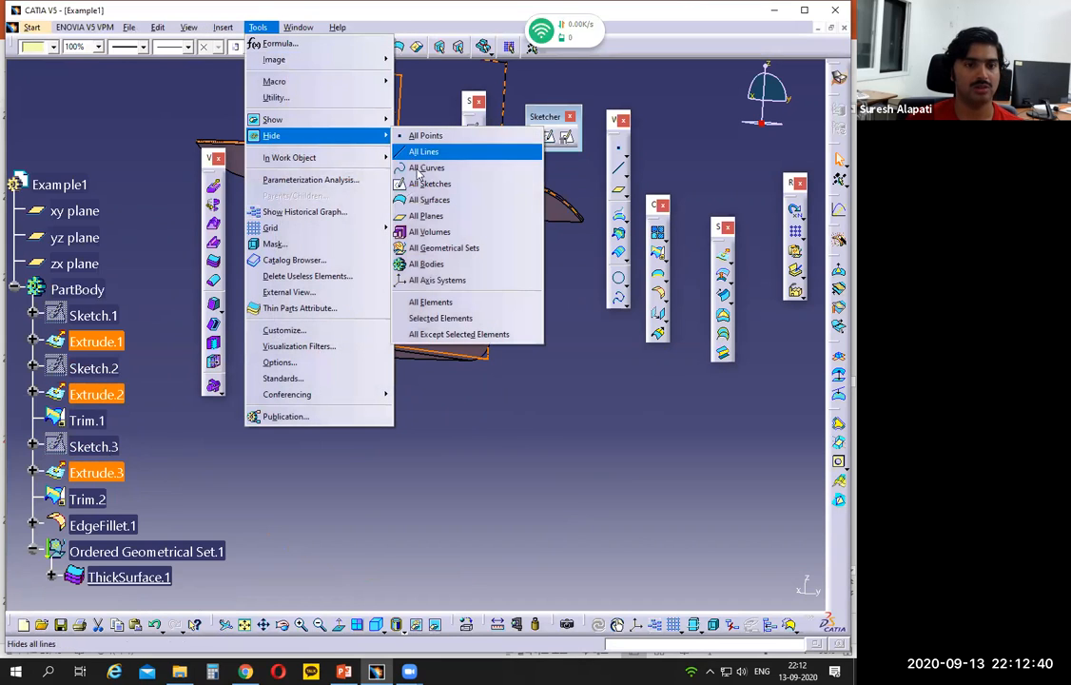
click(428, 200)
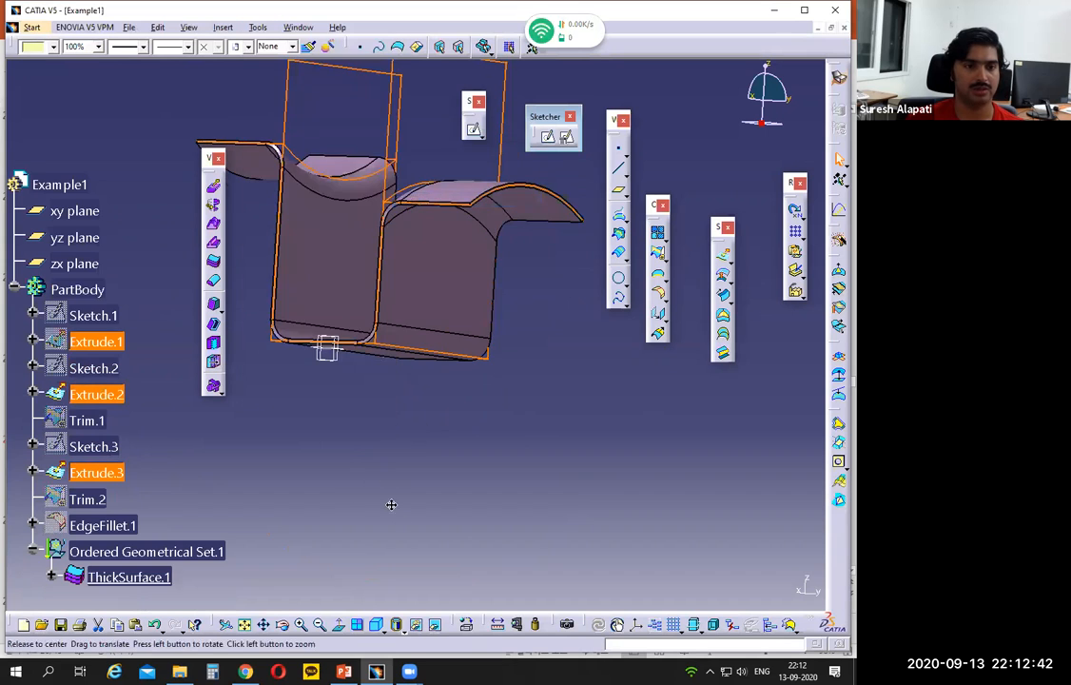
click(433, 443)
Step: Delete ThickSurface.1 from the ordered geometrical set, keeping its parent elements
middle_drag(381, 111, 447, 270)
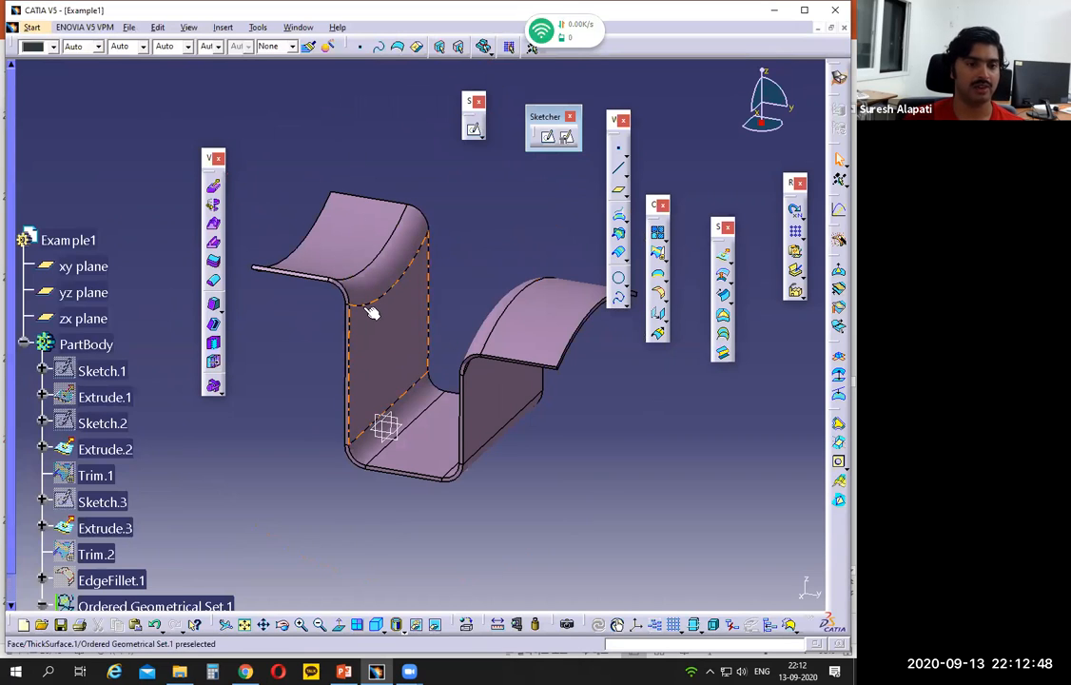
scroll(158, 448, down, 3)
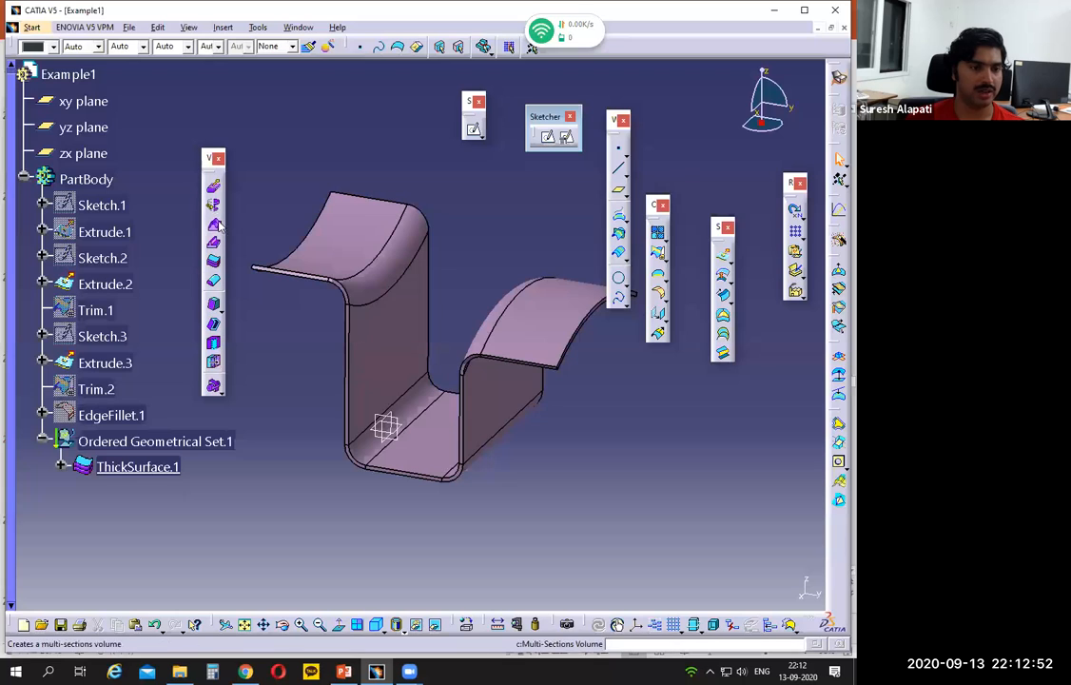
click(142, 461)
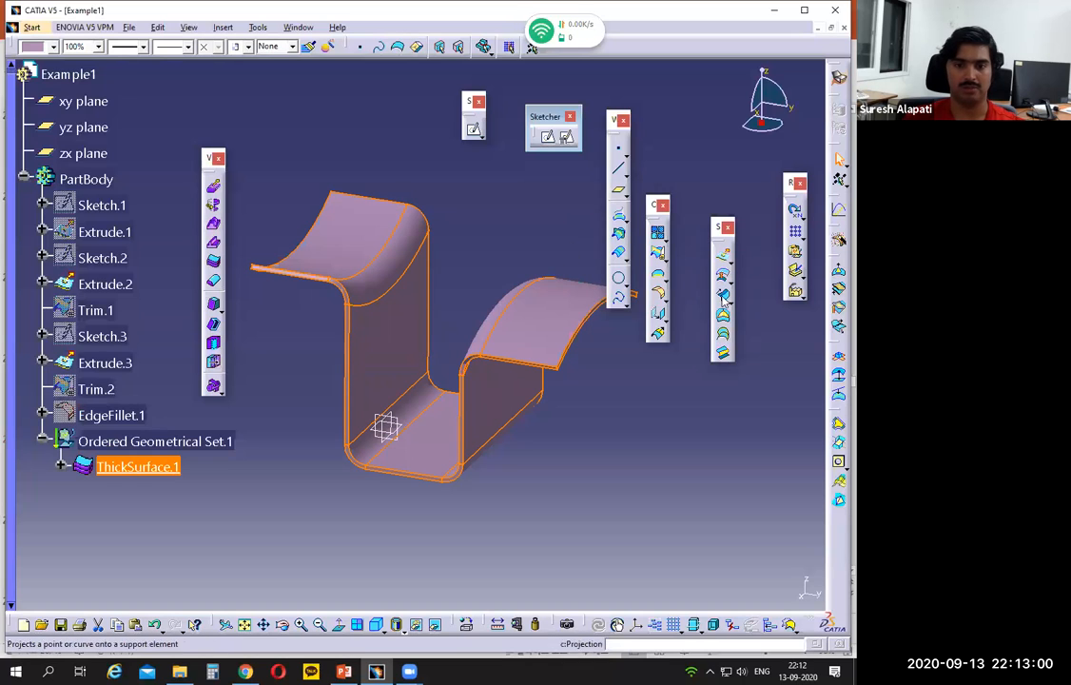
key(Delete)
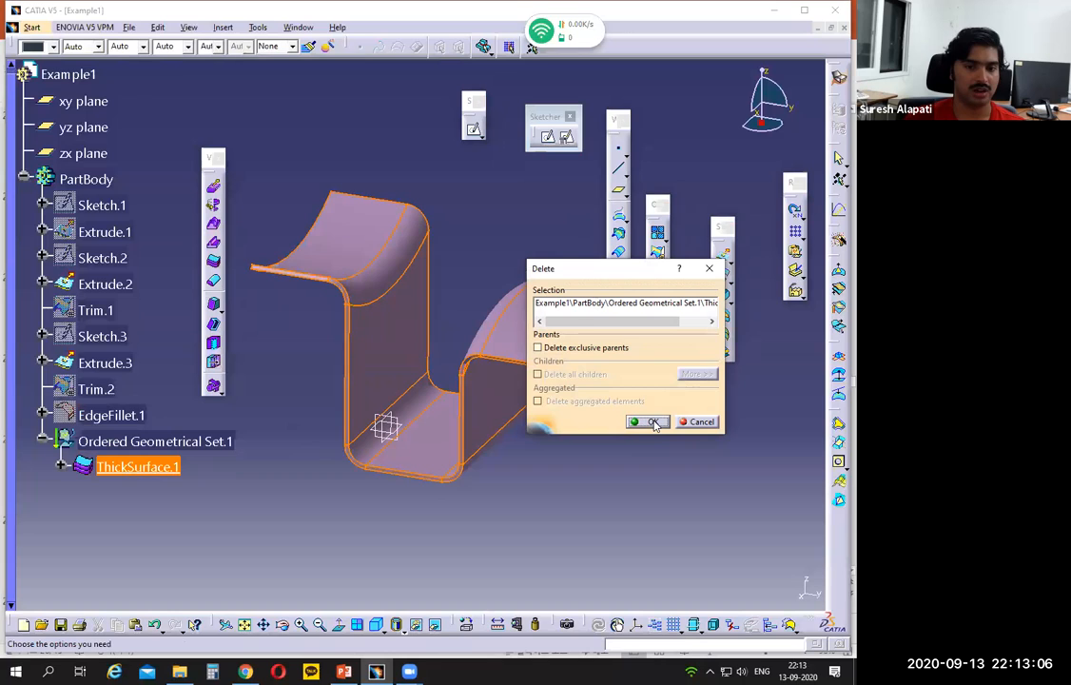
click(651, 422)
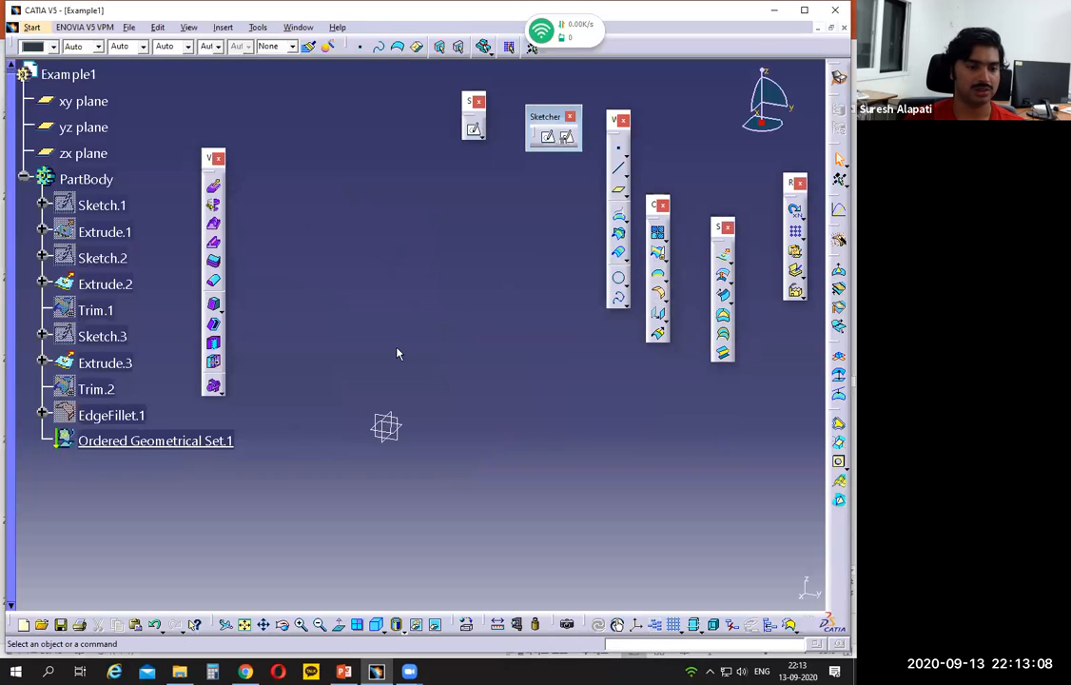
Step: Show all surfaces of the part again
click(133, 26)
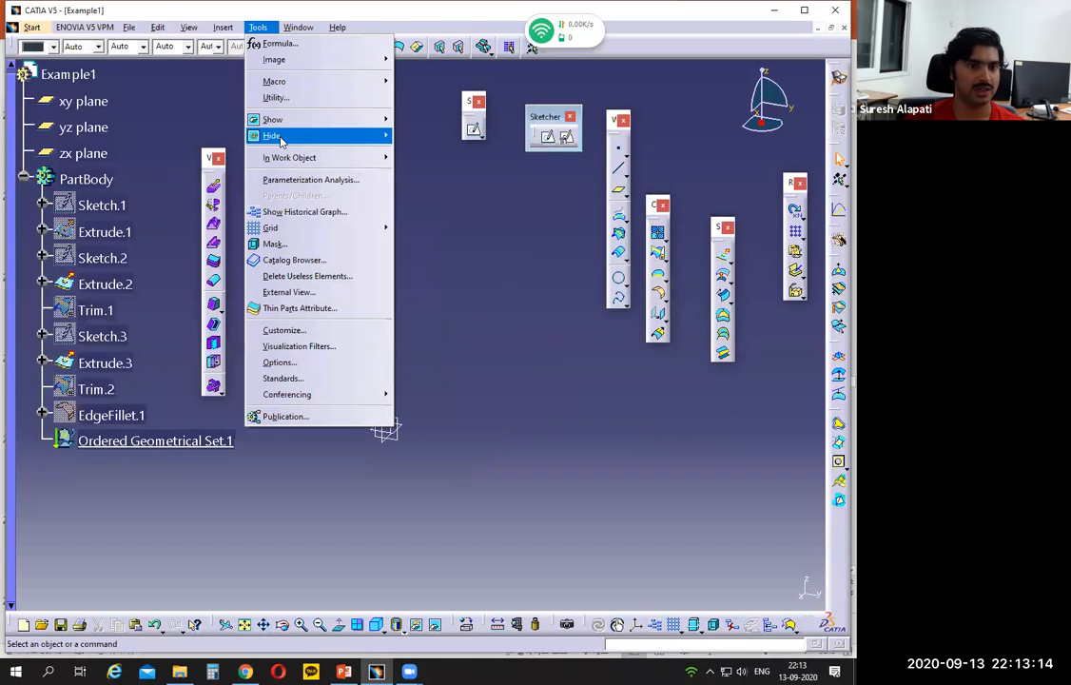
mouse_move(286, 135)
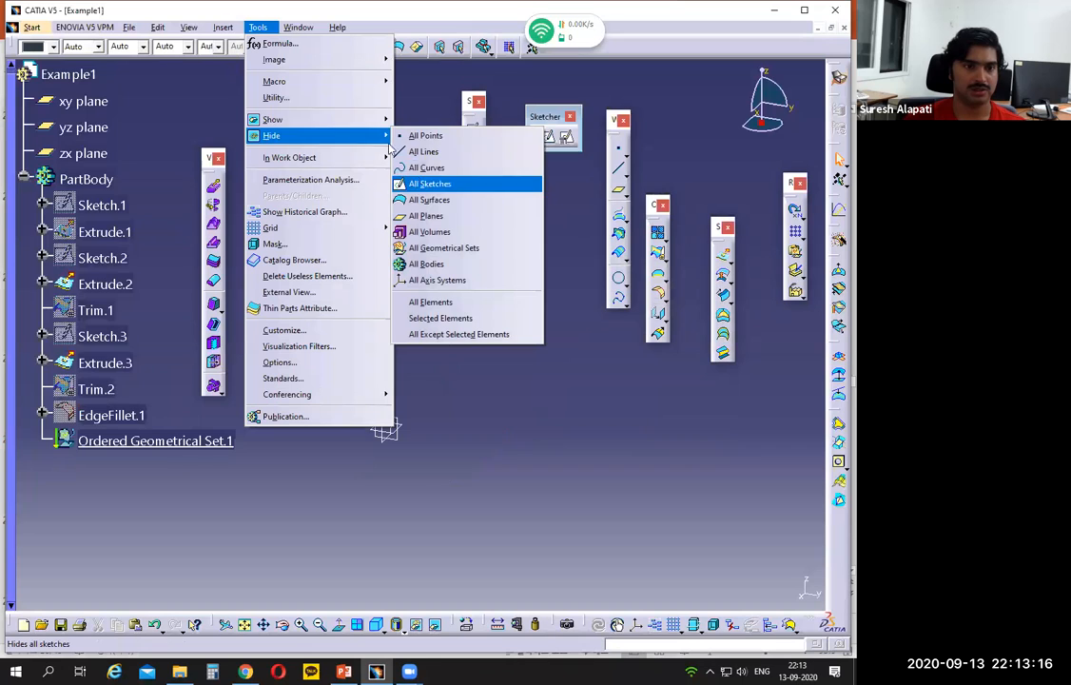
mouse_move(376, 119)
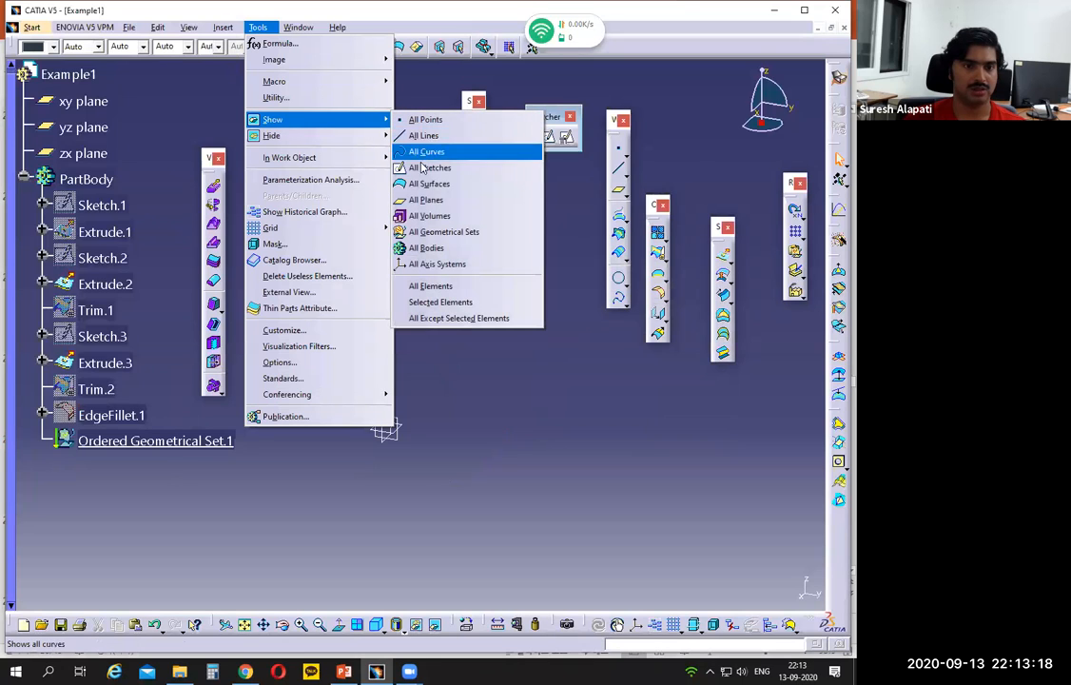
click(428, 184)
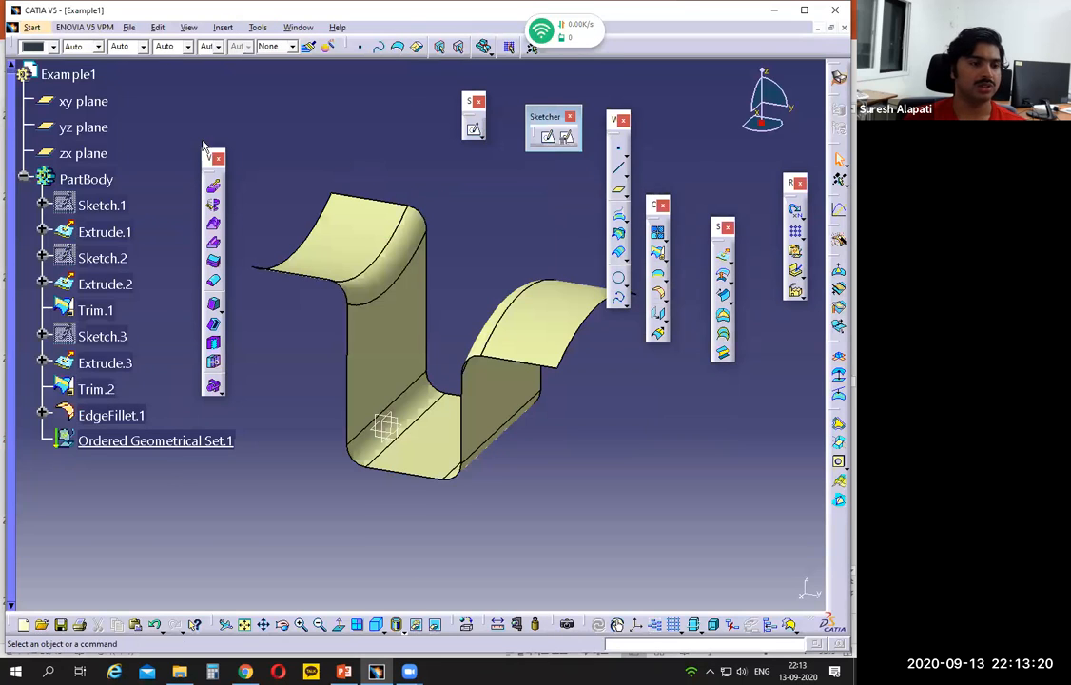
Step: Switch the part to the Part Design workbench
click(32, 28)
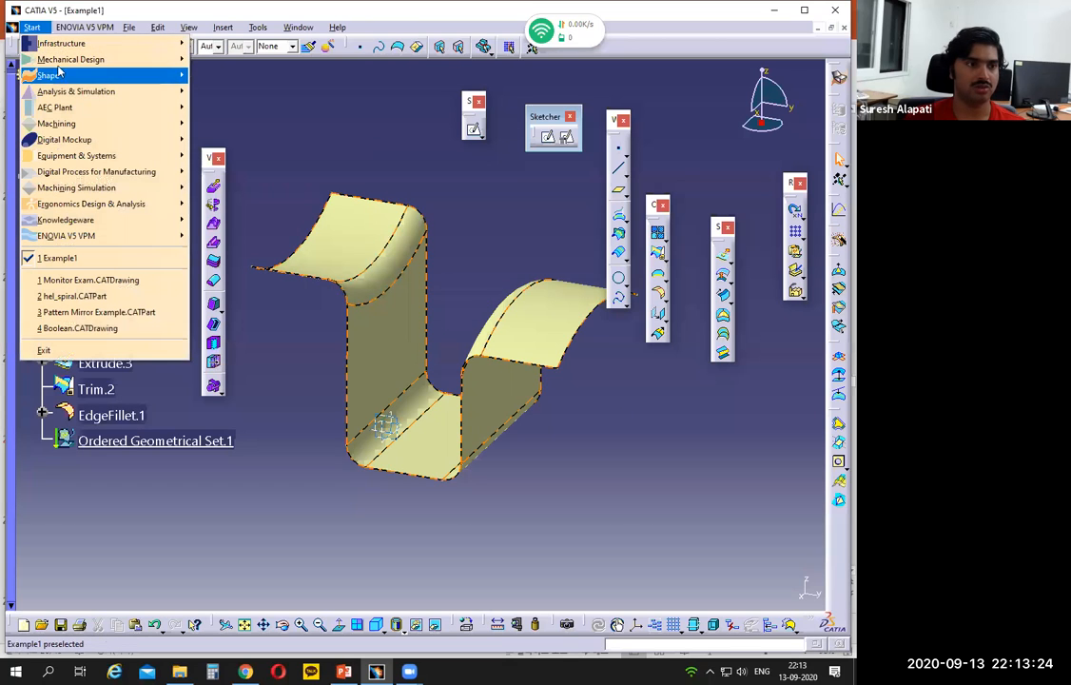
mouse_move(62, 63)
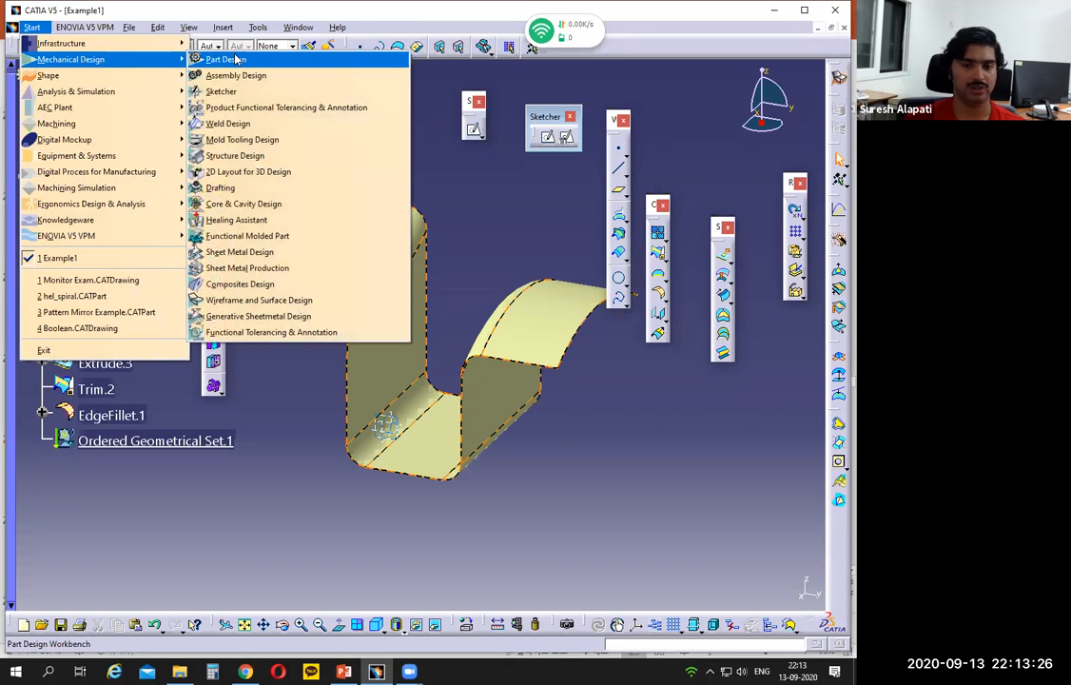
click(237, 59)
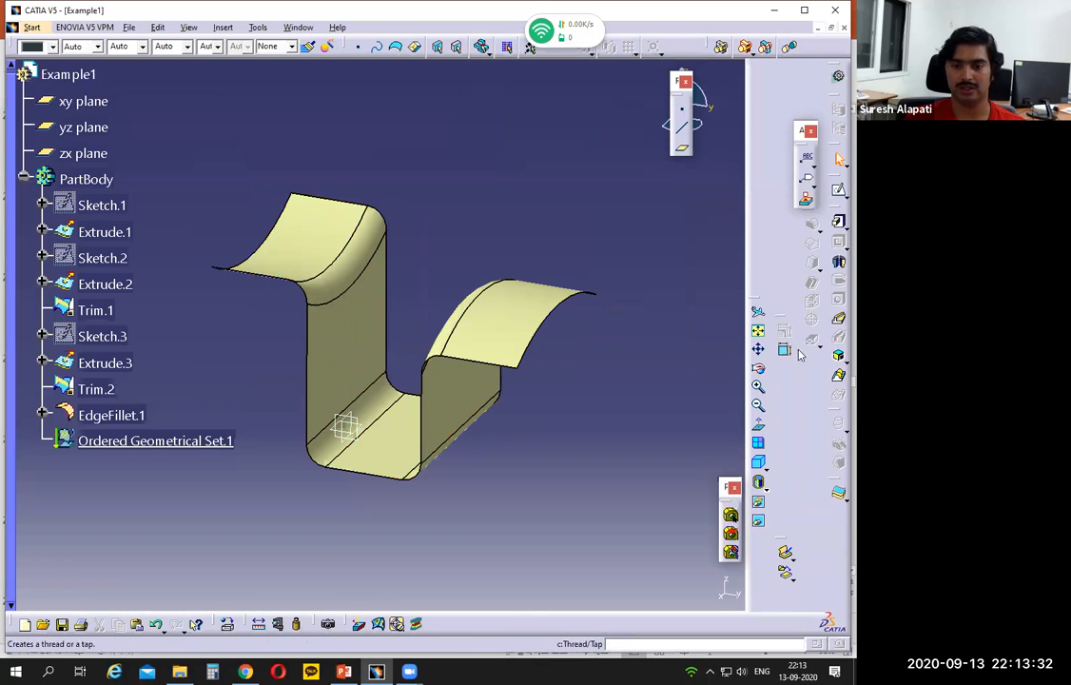
Step: Create a solid Thick Surface from the filleted surface with 1 mm first and second offsets in the PartBody
click(838, 498)
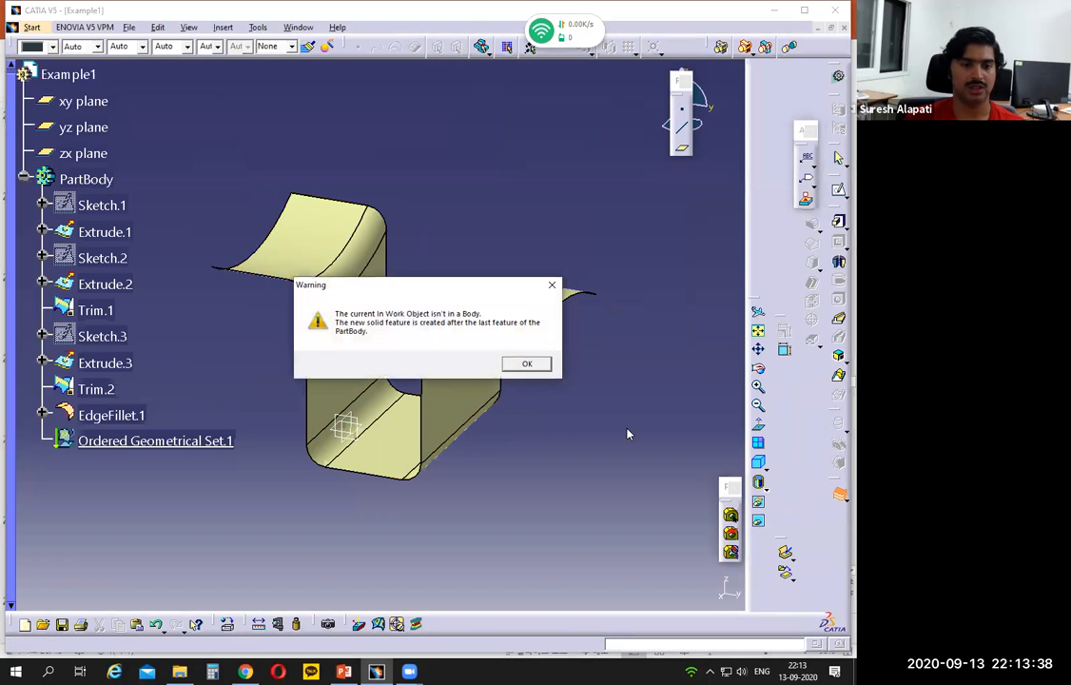
click(527, 363)
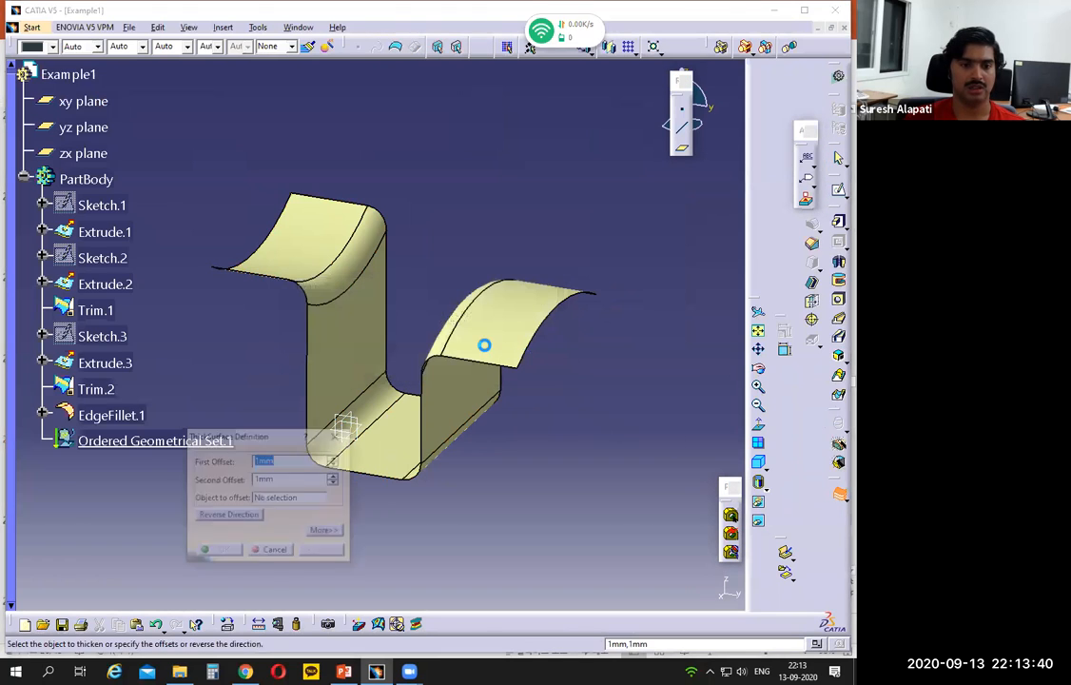
click(490, 347)
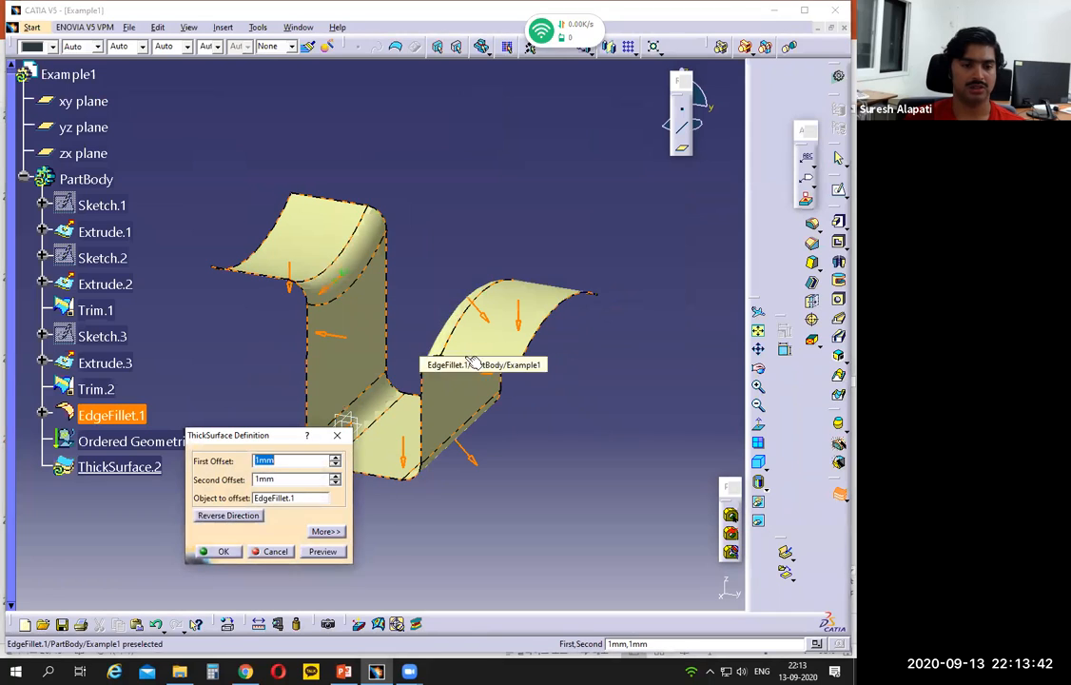
click(217, 551)
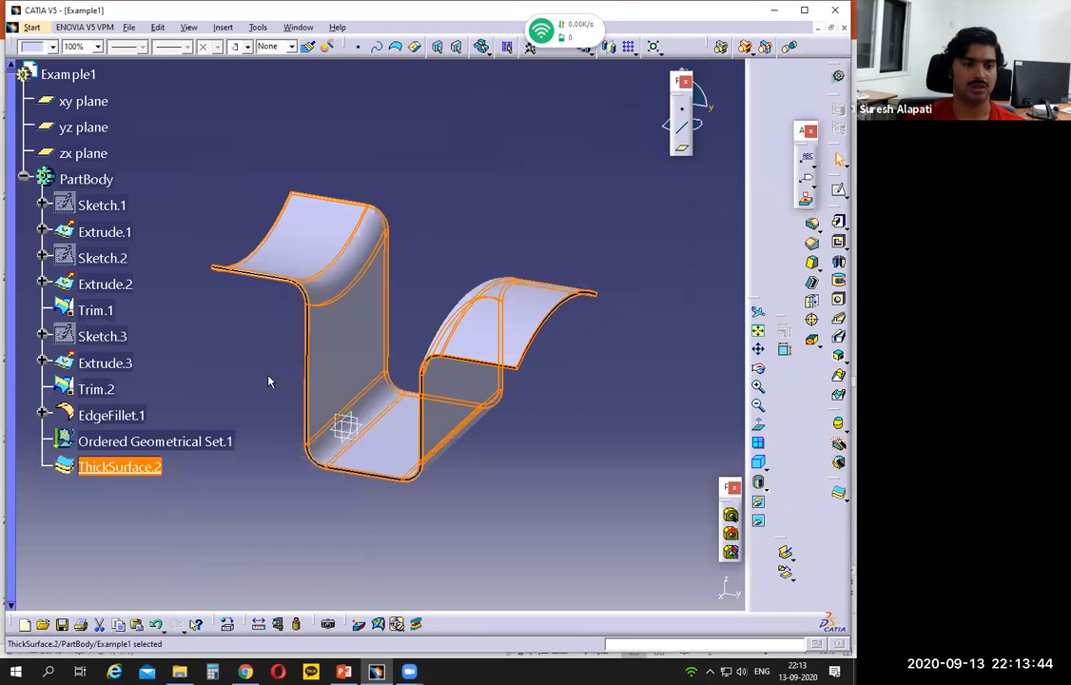
click(449, 181)
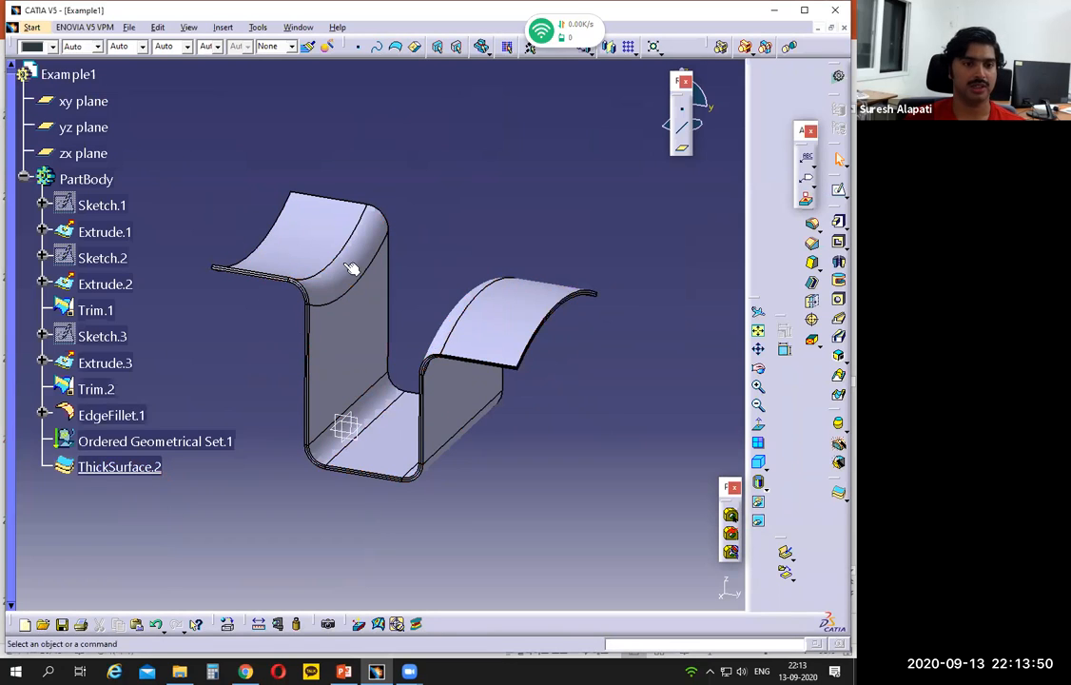
Step: Switch to PowerPoint and check the thickened part against the Example 1 drawing
click(335, 670)
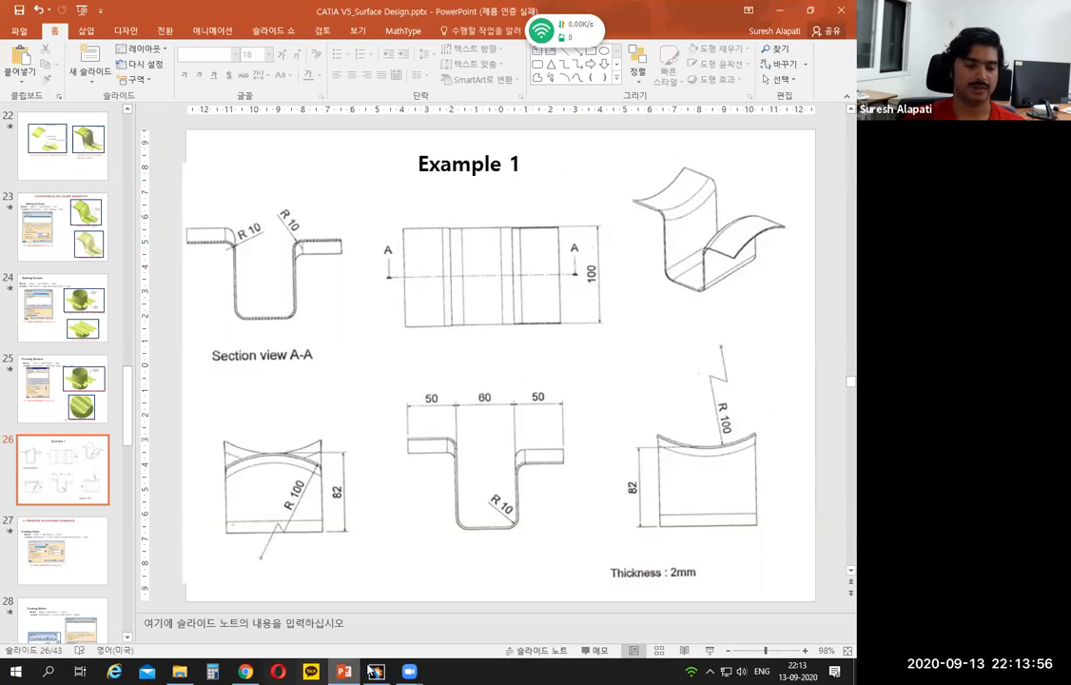
mouse_move(380, 673)
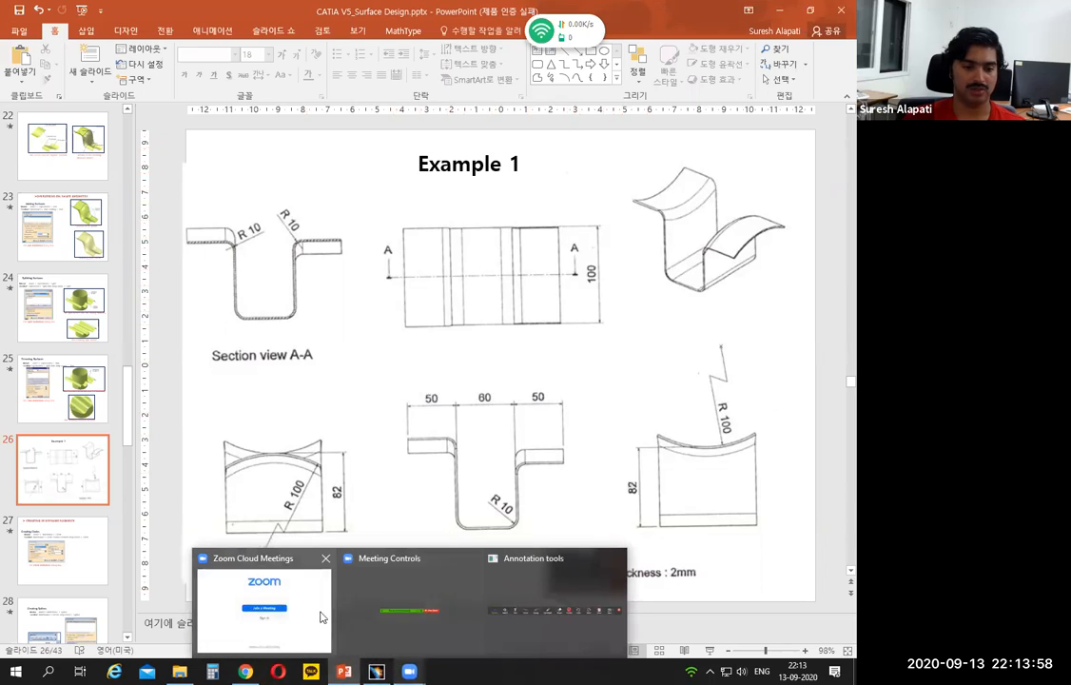